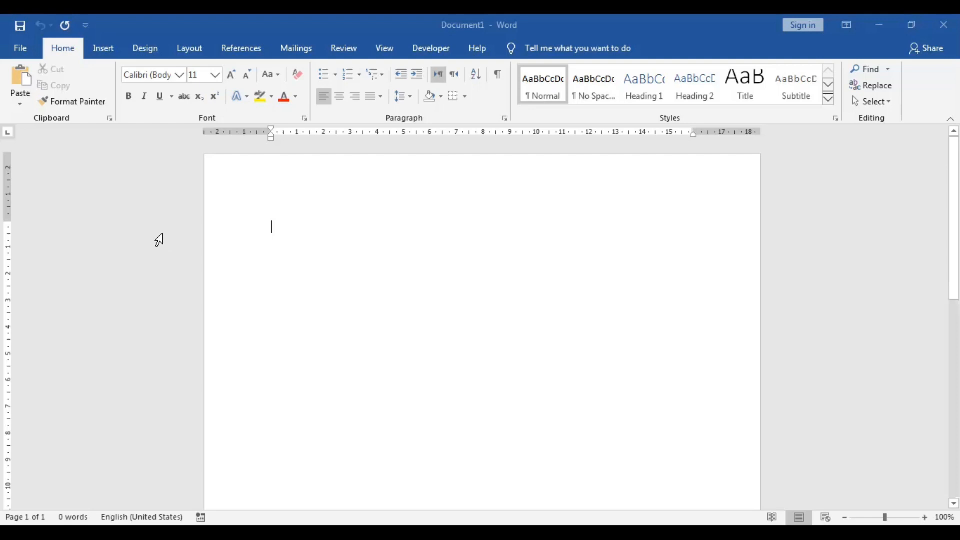
# Insert a table with 5 columns and 2 rows into the blank document
pyautogui.click(118, 56)
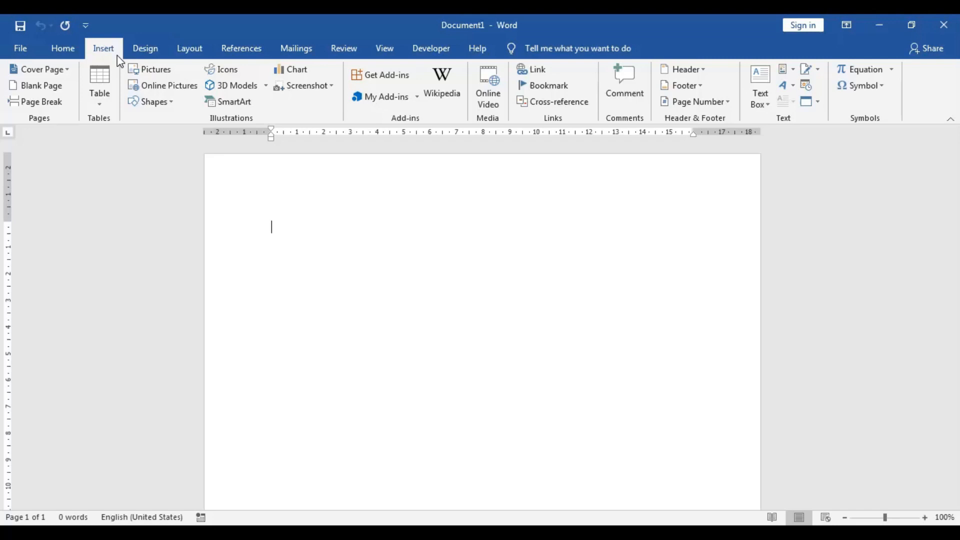
pyautogui.click(109, 103)
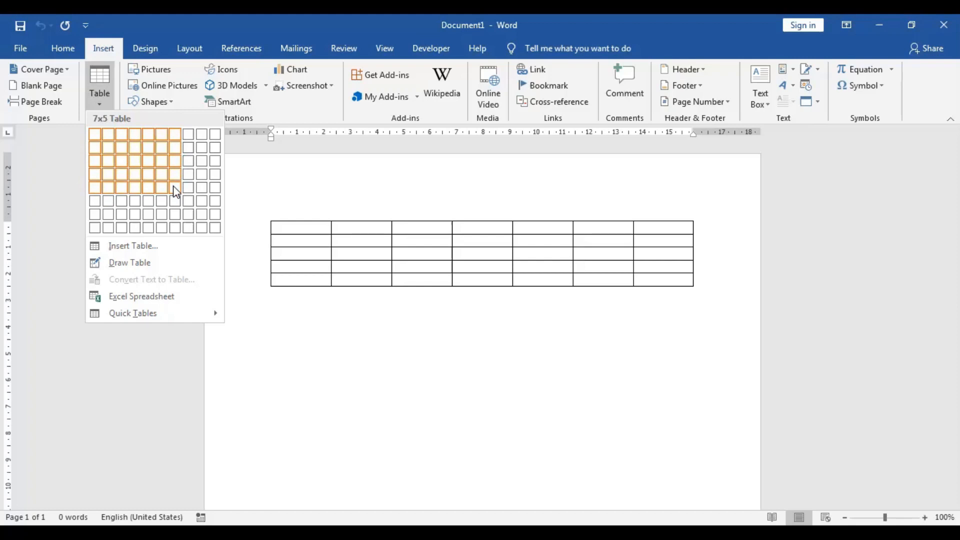
pyautogui.click(115, 245)
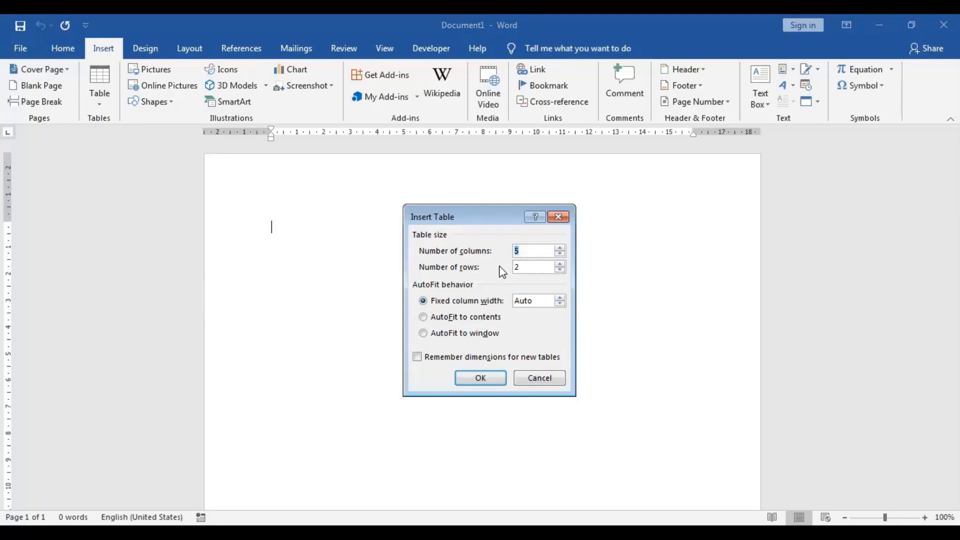
pyautogui.moveTo(494, 215); pyautogui.dragTo(494, 192)
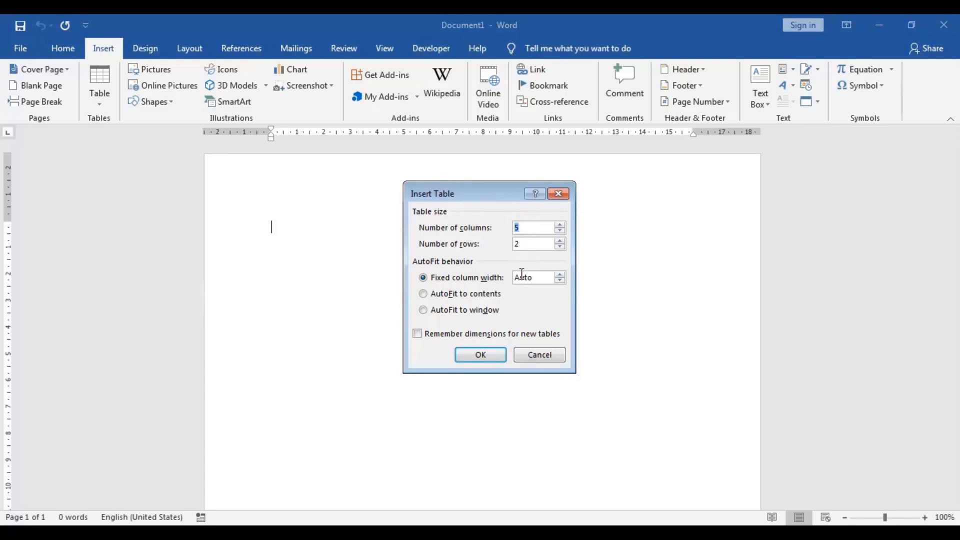
pyautogui.click(494, 356)
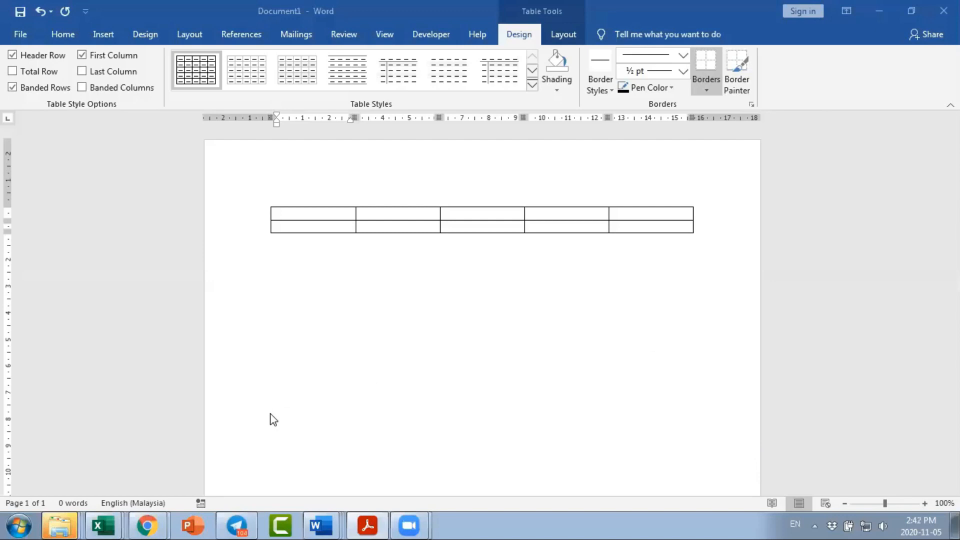
# Switch to the sample workbook in Excel and place its window so the Word table stays partly in view
pyautogui.moveTo(122, 518)
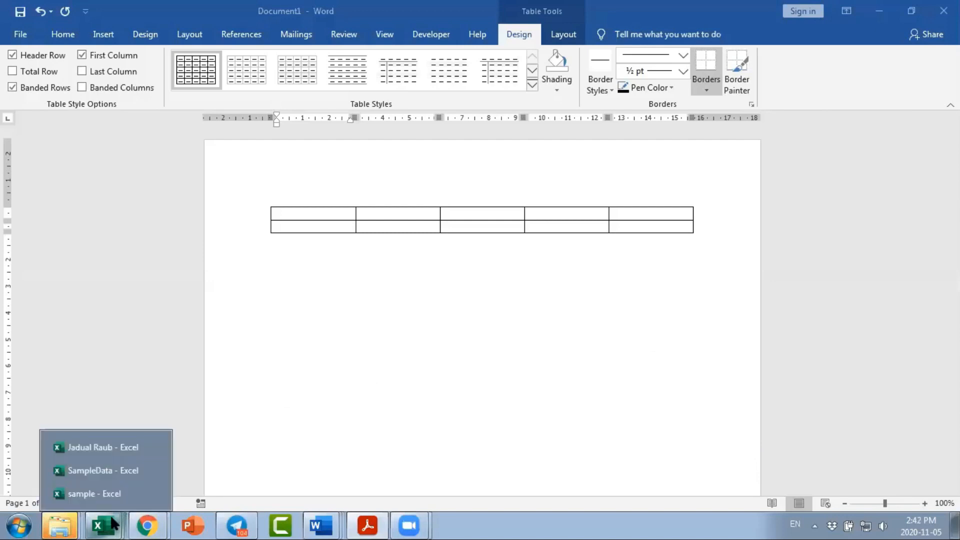
pyautogui.click(111, 495)
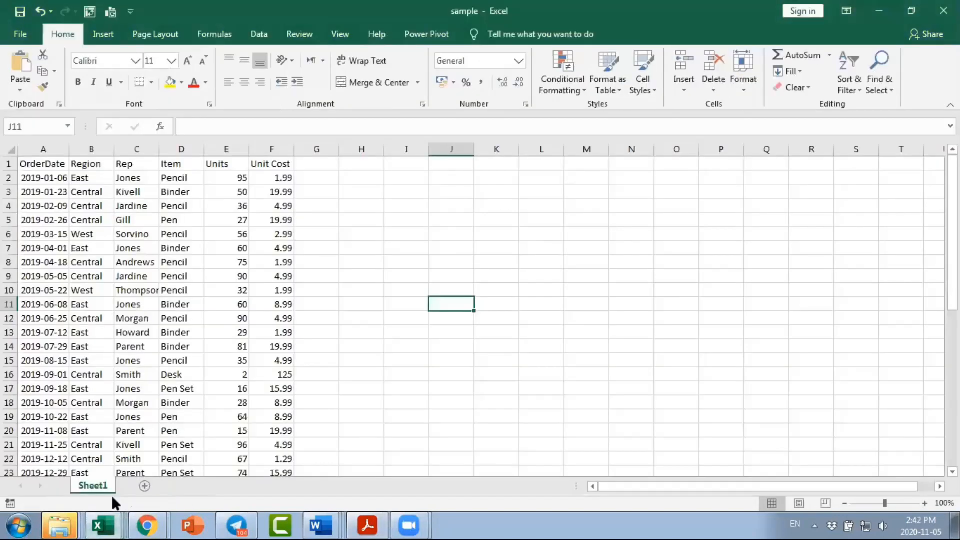
pyautogui.scroll(-7, 673, 256)
pyautogui.scroll(7, 673, 257)
pyautogui.press('Up')
pyautogui.press('Up')
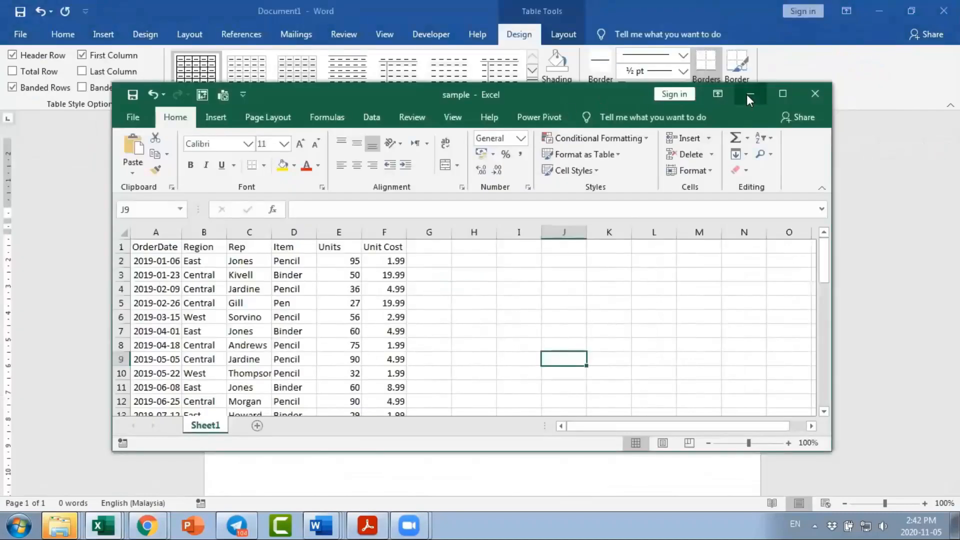
pyautogui.click(392, 334)
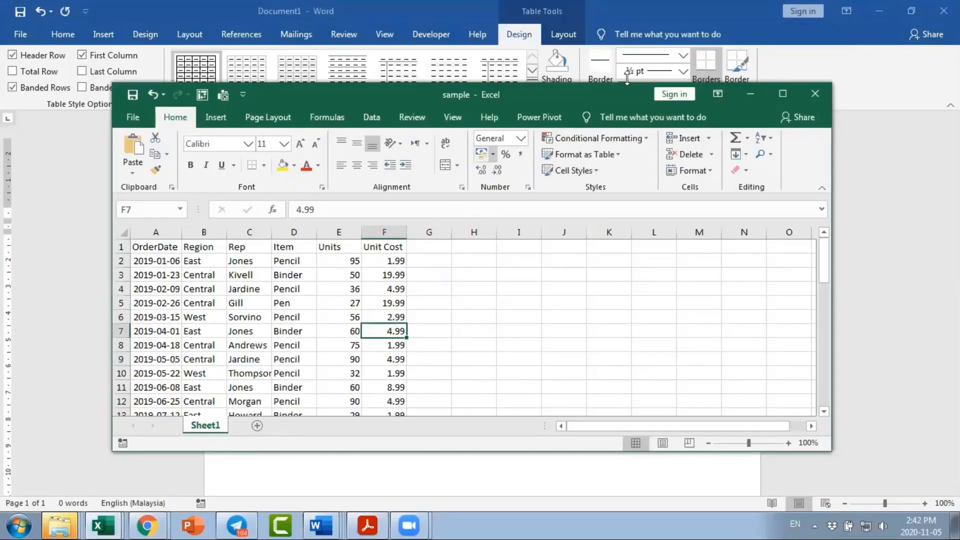
pyautogui.moveTo(606, 97); pyautogui.dragTo(891, 81)
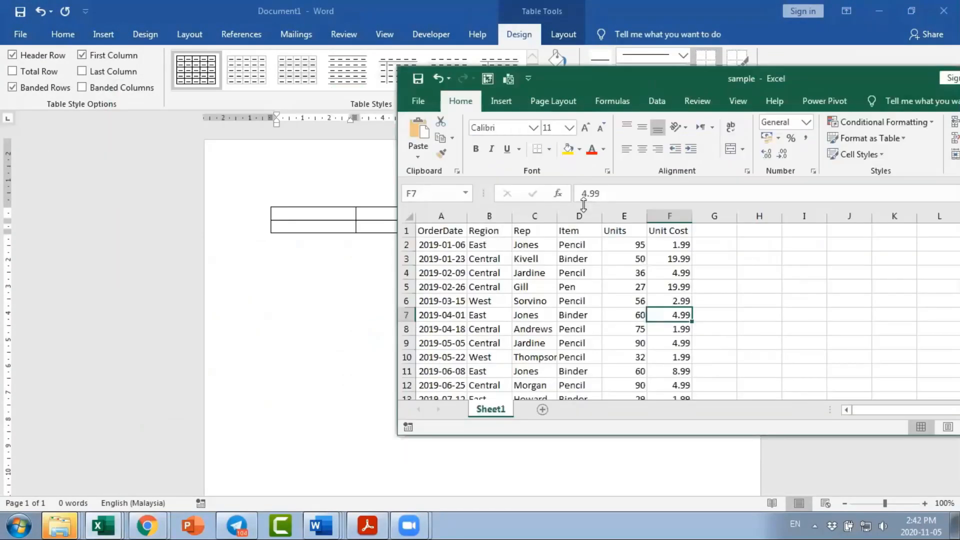
# Review the column headers in row 1 of the sample sheet, from OrderDate to Unit Cost
pyautogui.click(441, 231)
pyautogui.click(488, 231)
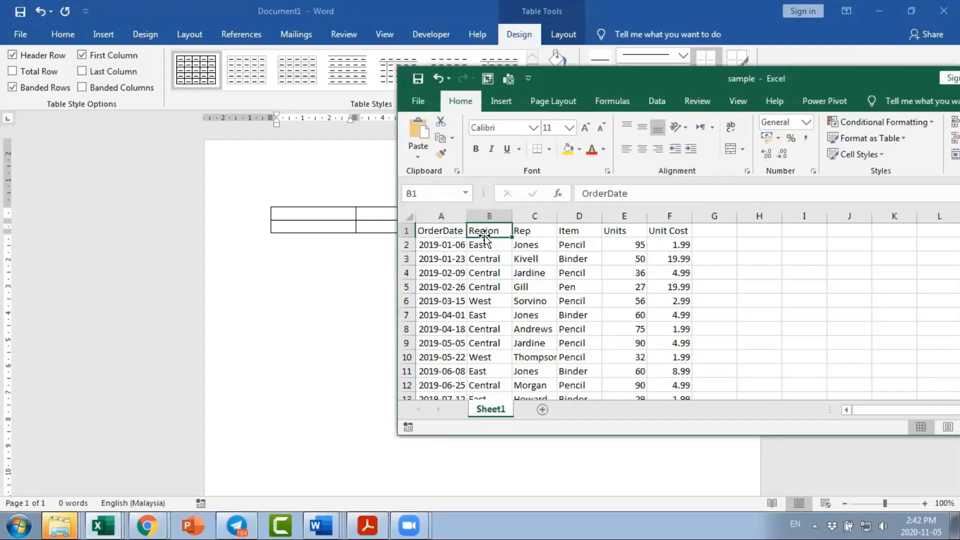
pyautogui.click(525, 230)
pyautogui.click(574, 231)
pyautogui.click(620, 231)
pyautogui.click(657, 231)
# Back in Word, fill the table's first row with the headers OrderDate, Region, Rep, Item and Unit
pyautogui.click(309, 215)
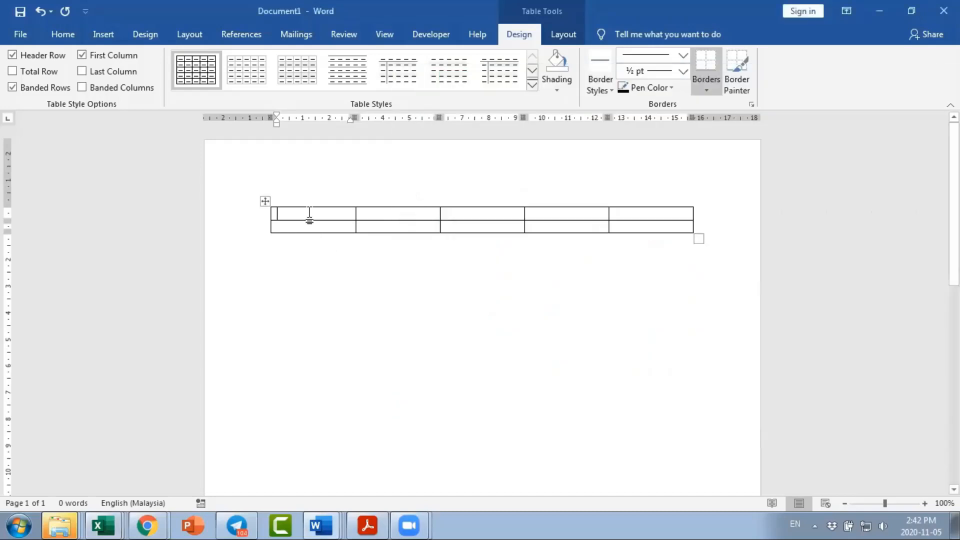
pyautogui.write('OrderD')
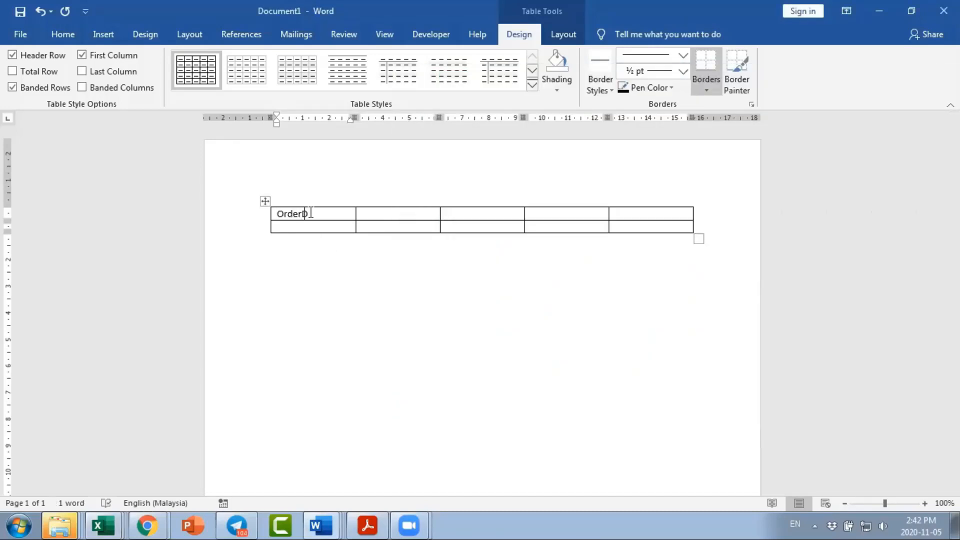
pyautogui.write('ate')
pyautogui.hotkey('alt', 'Tab')
pyautogui.click(379, 213)
pyautogui.write('Region')
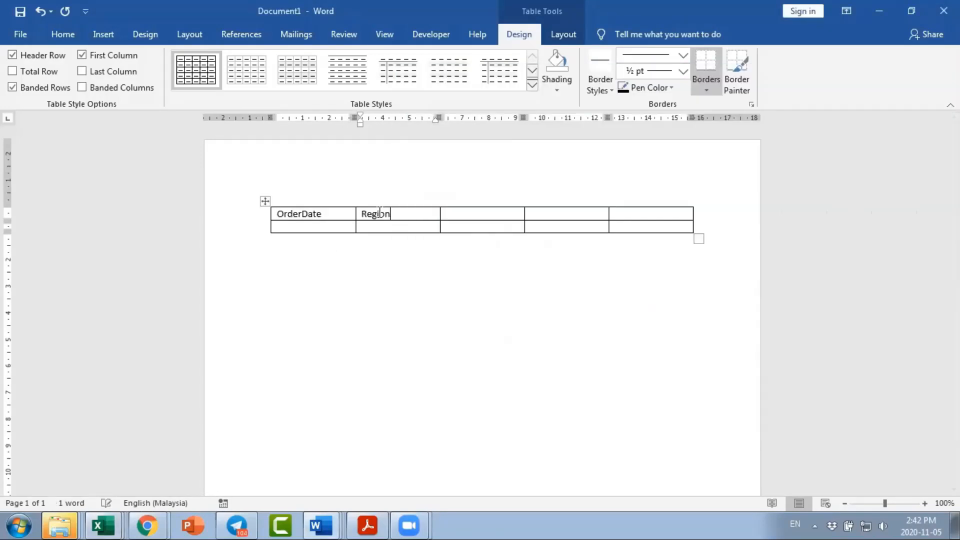
pyautogui.press('Tab')
pyautogui.write('Rep')
pyautogui.press('Tab')
pyautogui.write('Item')
pyautogui.press('Tab')
pyautogui.write('Uni')
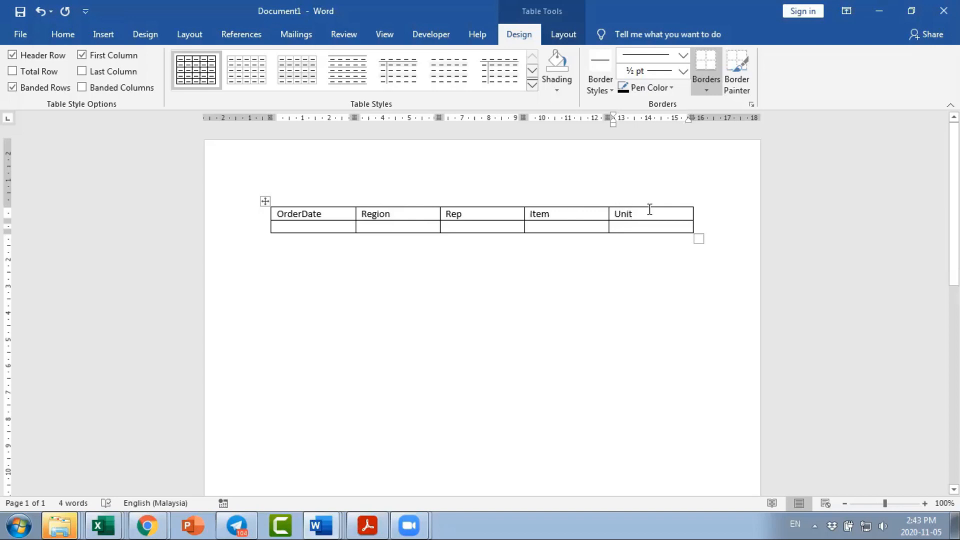
# Add a sixth column after the Unit column and give it the header Unit Cost
pyautogui.moveTo(694, 209)
pyautogui.click(693, 202)
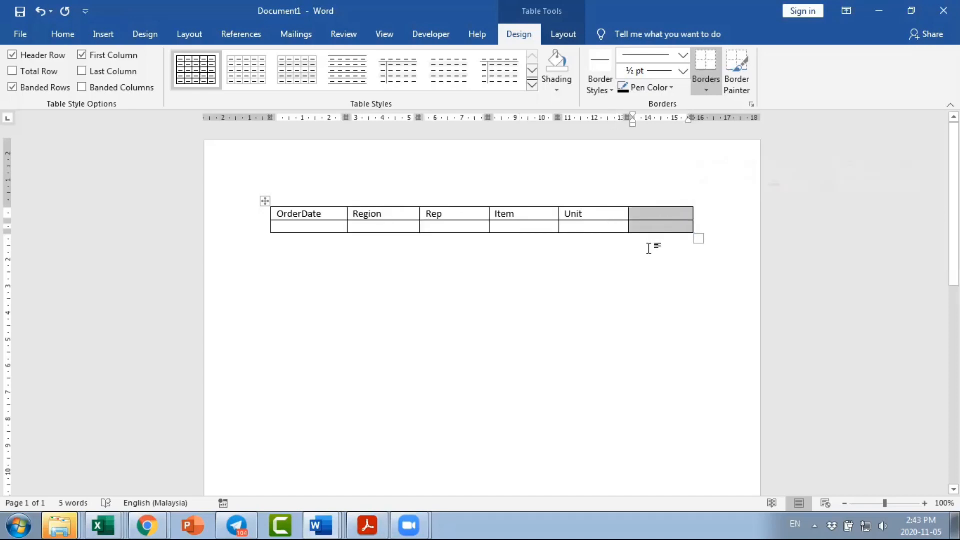
pyautogui.click(667, 213)
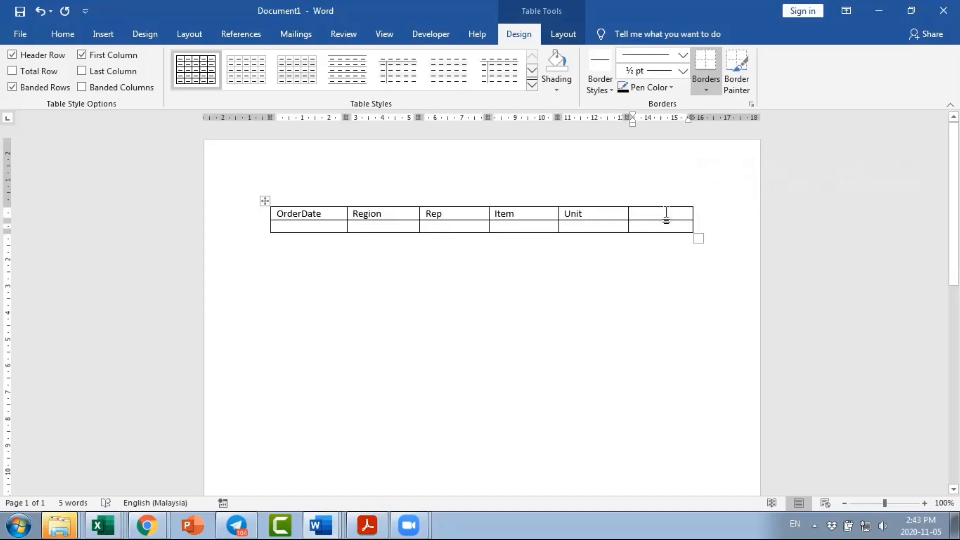
pyautogui.write('Unite')
pyautogui.press('BackSpace')
pyautogui.write('Cost')
pyautogui.click(644, 304)
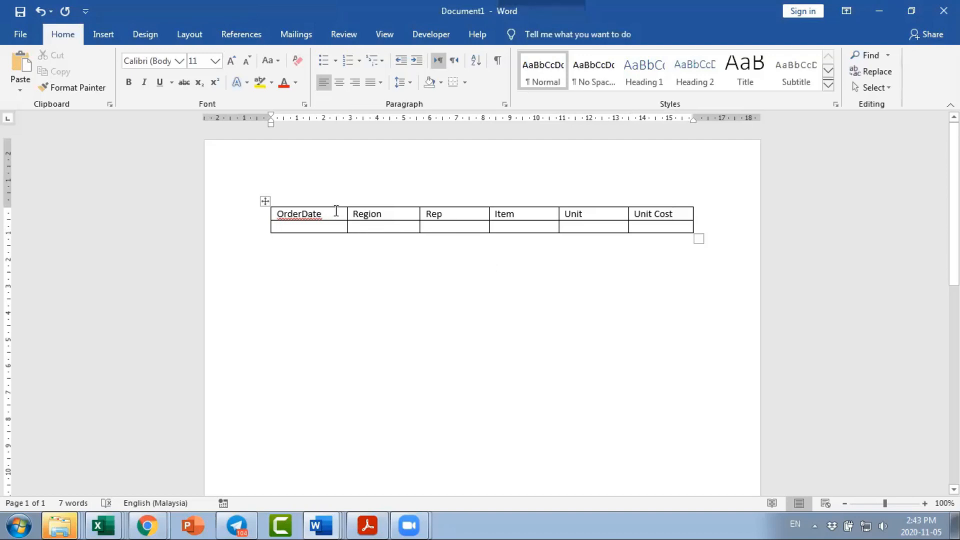
pyautogui.moveTo(323, 215); pyautogui.dragTo(665, 214)
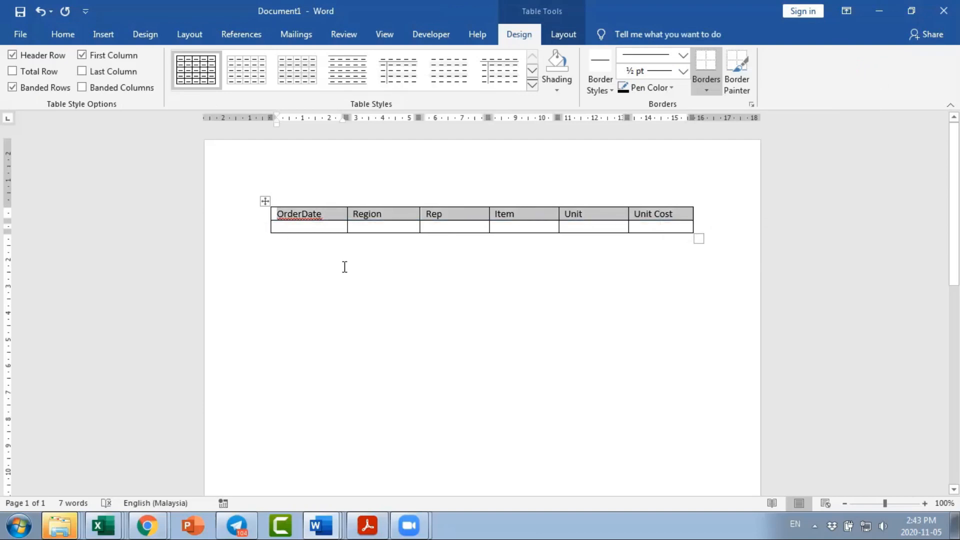
pyautogui.click(280, 215)
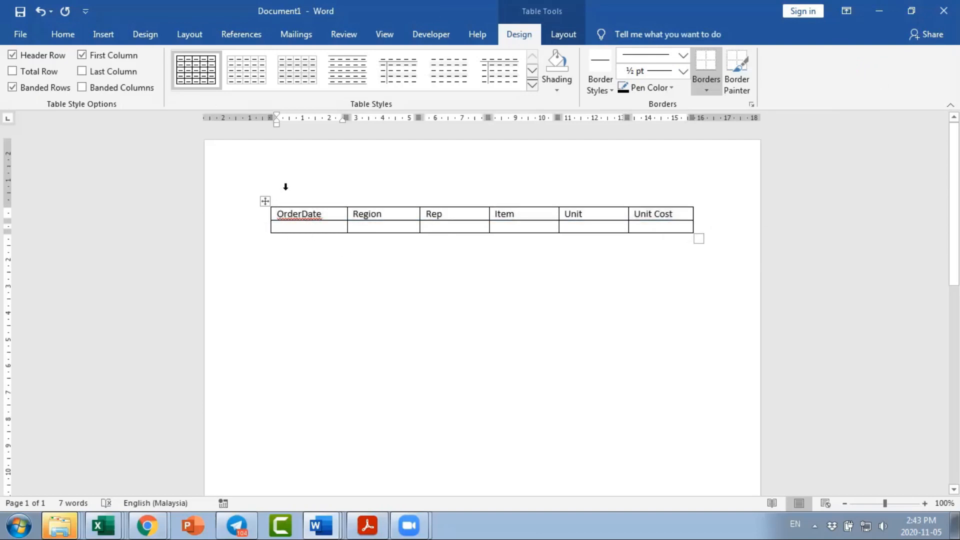
pyautogui.doubleClick(290, 215)
# Try several built-in table styles on the table and return it to the plain black grid style
pyautogui.click(313, 218)
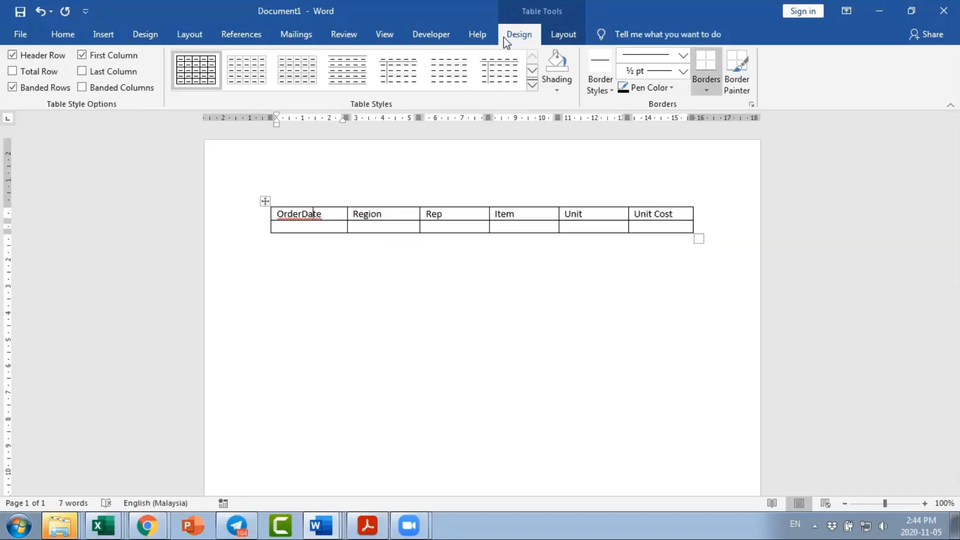
pyautogui.click(533, 73)
pyautogui.click(498, 72)
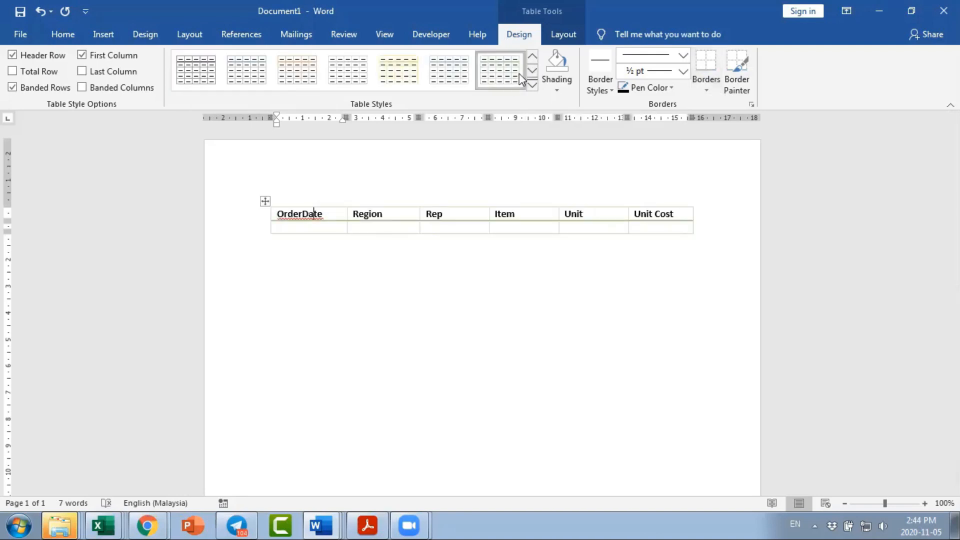
pyautogui.click(532, 57)
pyautogui.click(442, 77)
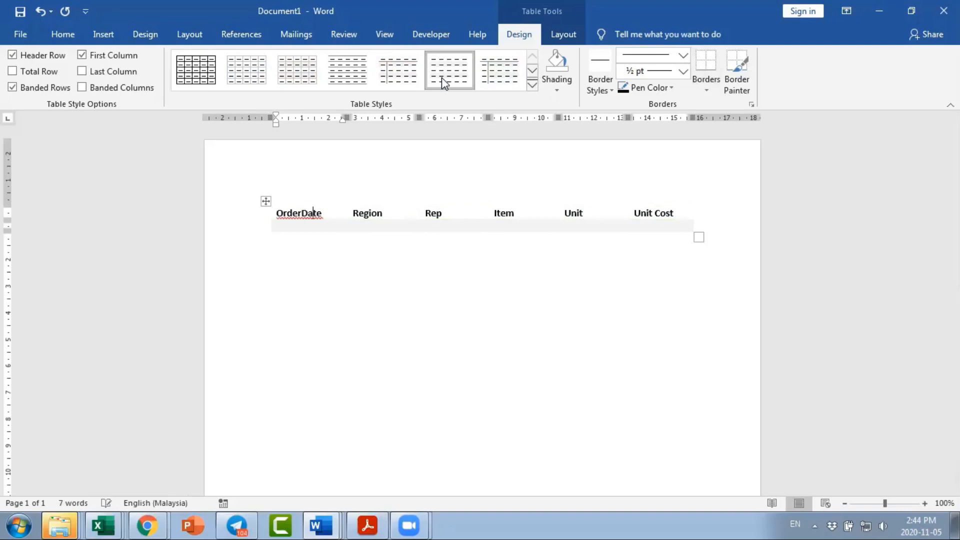
pyautogui.click(353, 83)
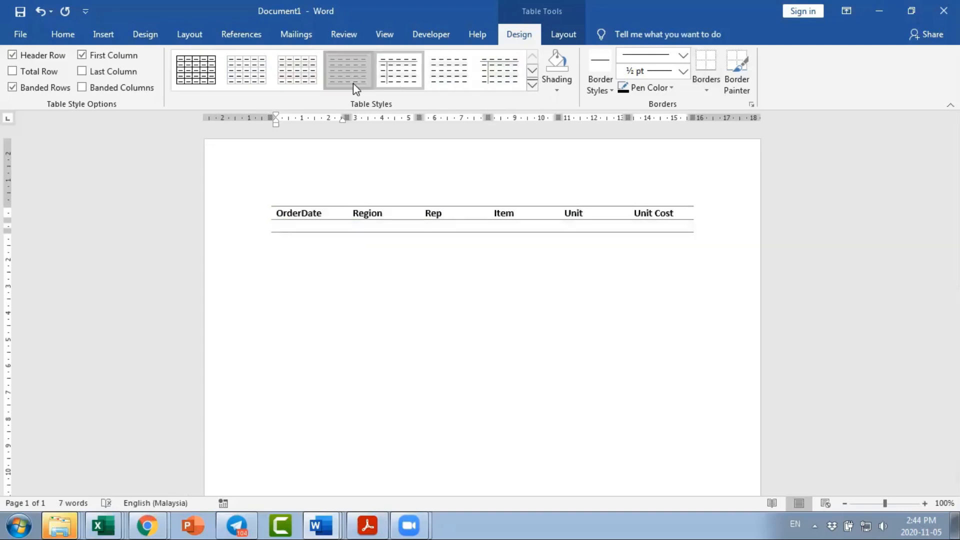
pyautogui.click(233, 85)
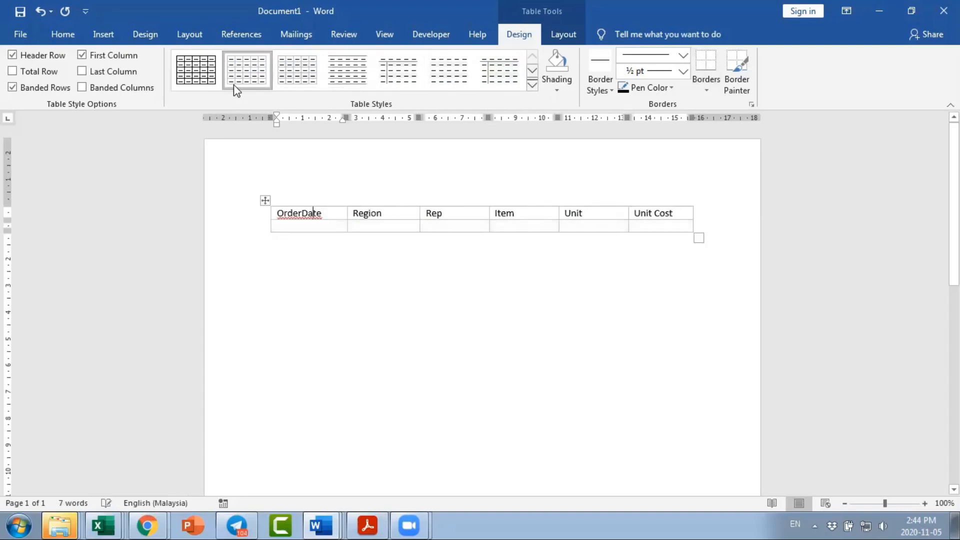
pyautogui.click(531, 72)
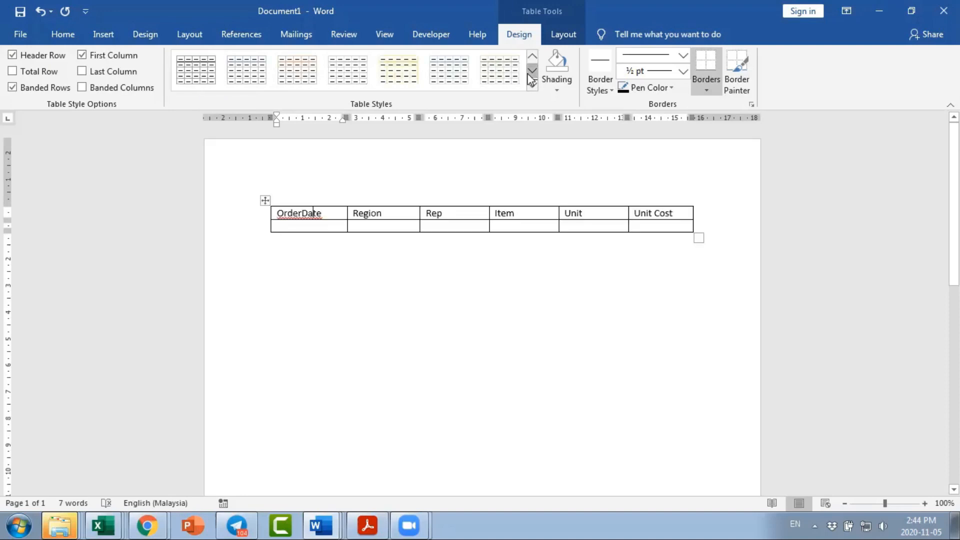
pyautogui.click(211, 77)
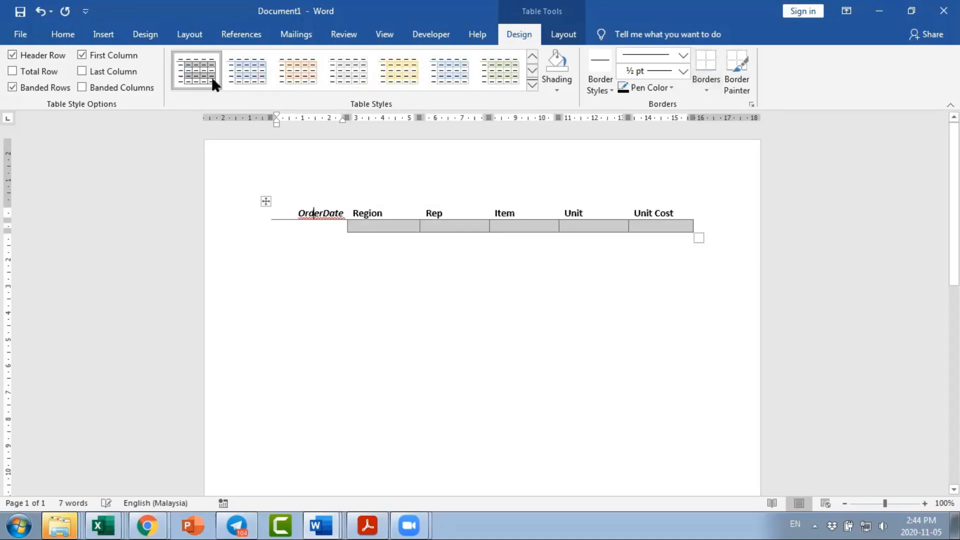
pyautogui.click(533, 71)
pyautogui.click(533, 58)
pyautogui.click(533, 58)
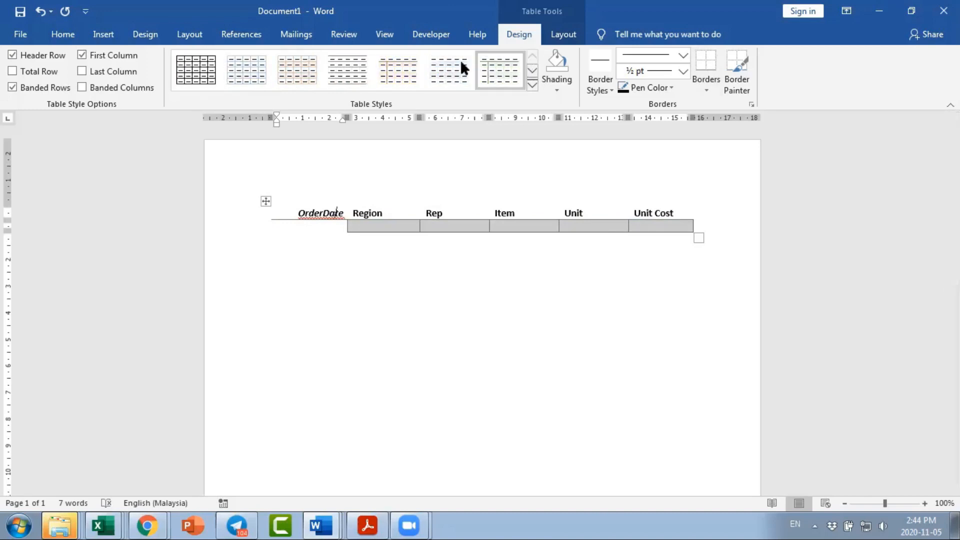
pyautogui.click(202, 75)
# Shade the table's header row with the darkest blue of the theme colors
pyautogui.moveTo(289, 212); pyautogui.dragTo(636, 214)
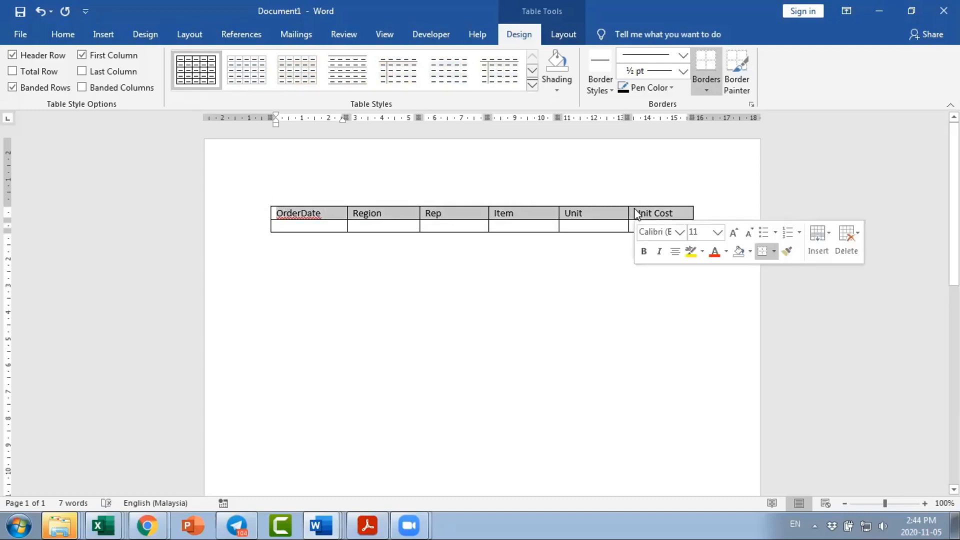
pyautogui.click(567, 93)
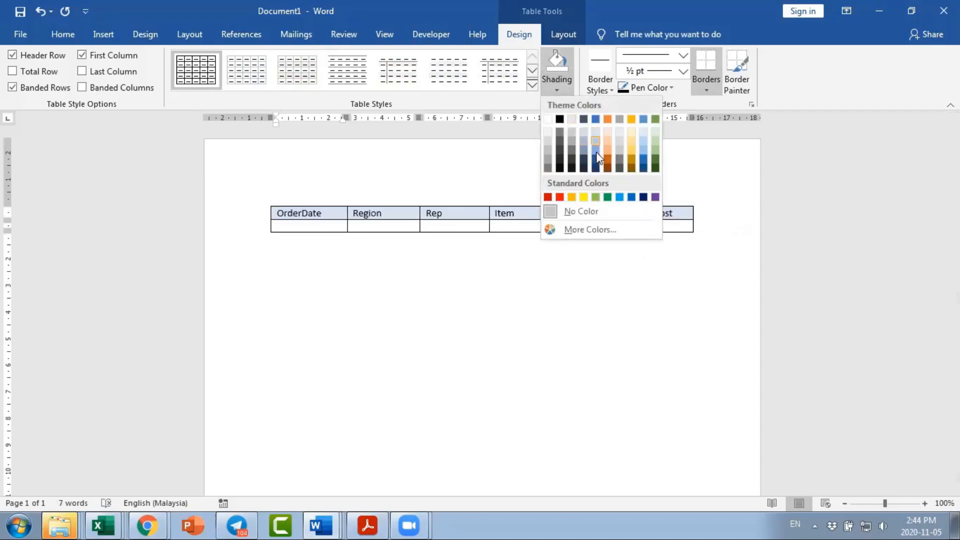
pyautogui.click(597, 169)
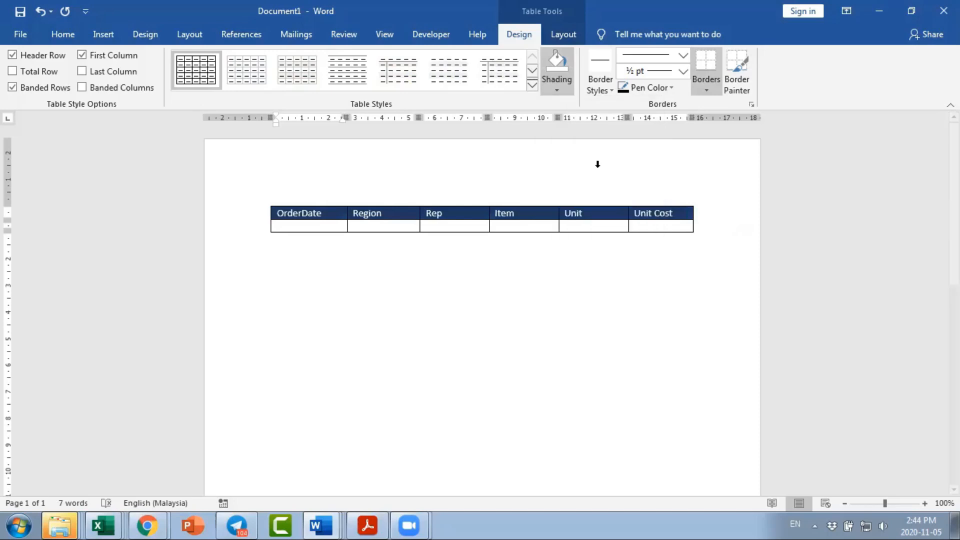
pyautogui.click(615, 269)
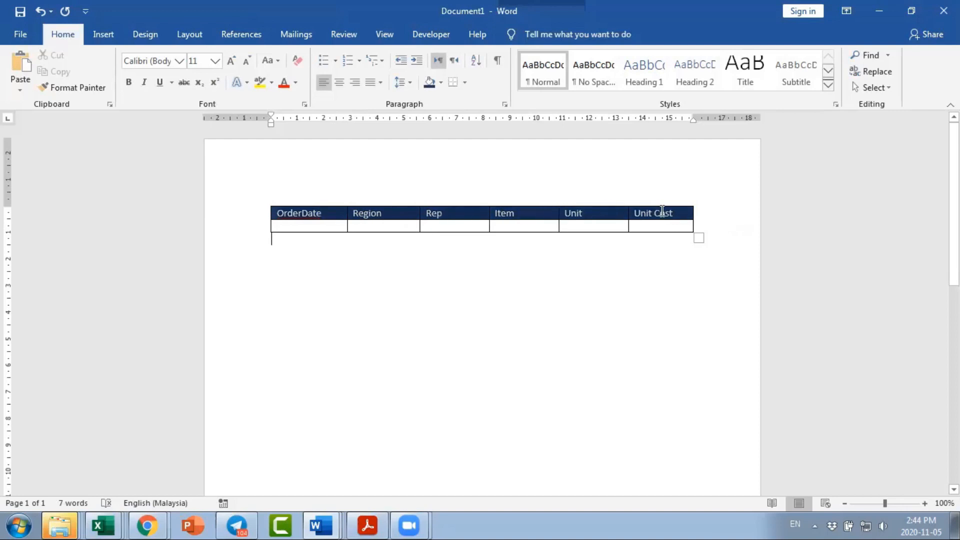
# Center the text in all header cells from OrderDate to Unit Cost
pyautogui.moveTo(281, 214); pyautogui.dragTo(661, 211)
pyautogui.click(342, 85)
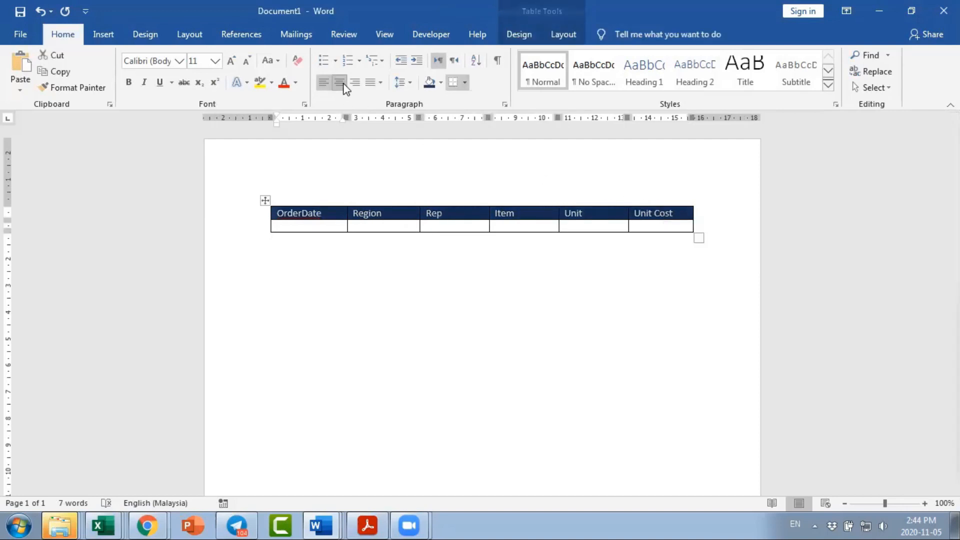
pyautogui.click(405, 278)
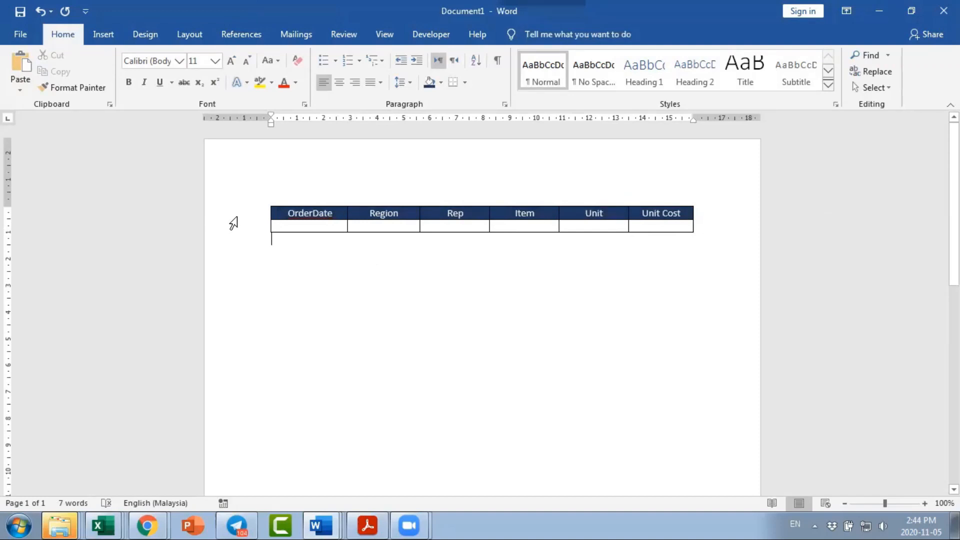
# Make the text of the table's header row bold and convert it to uppercase
pyautogui.click(234, 224)
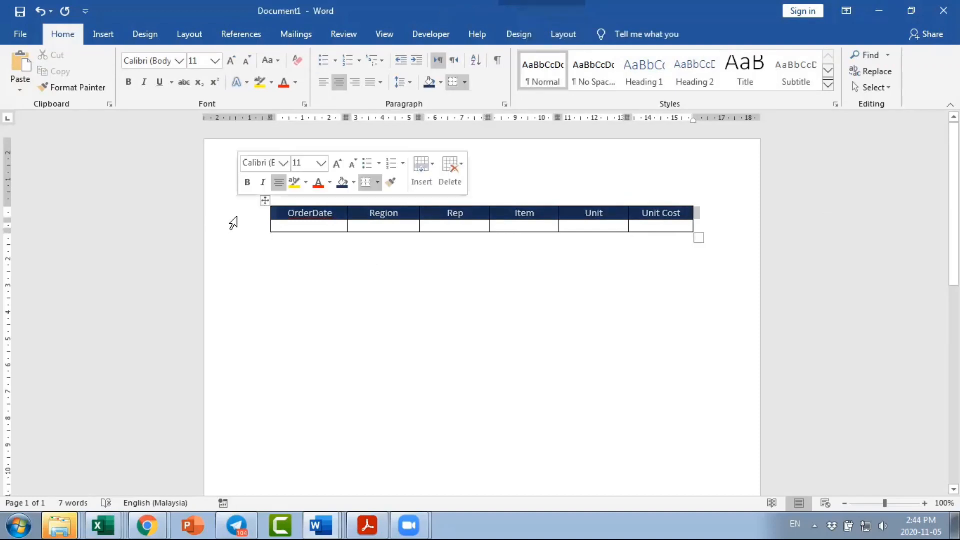
pyautogui.click(296, 83)
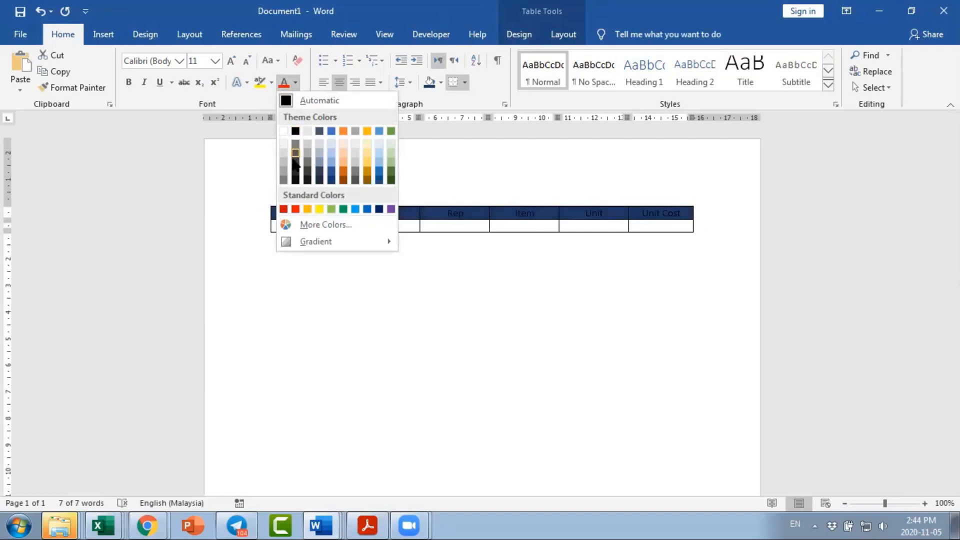
pyautogui.click(127, 86)
pyautogui.click(127, 86)
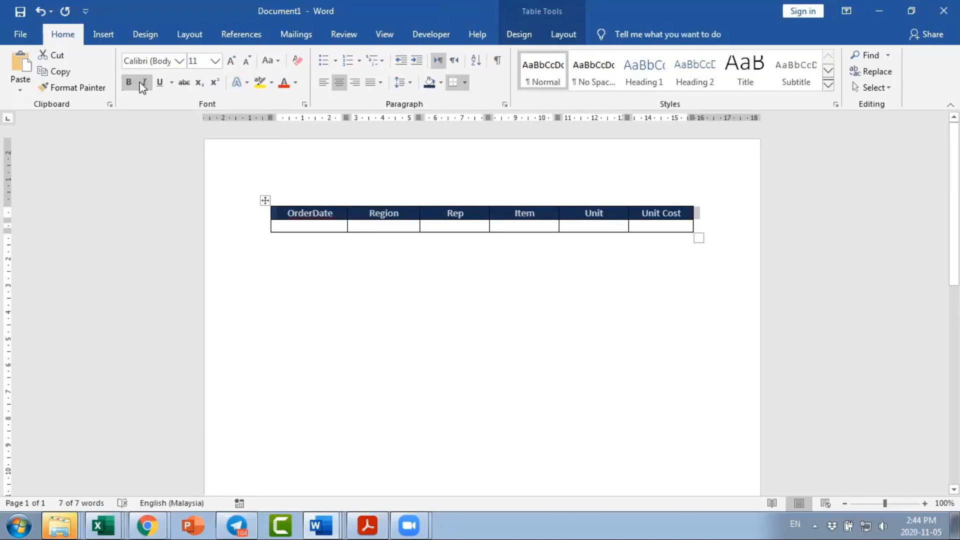
pyautogui.click(266, 61)
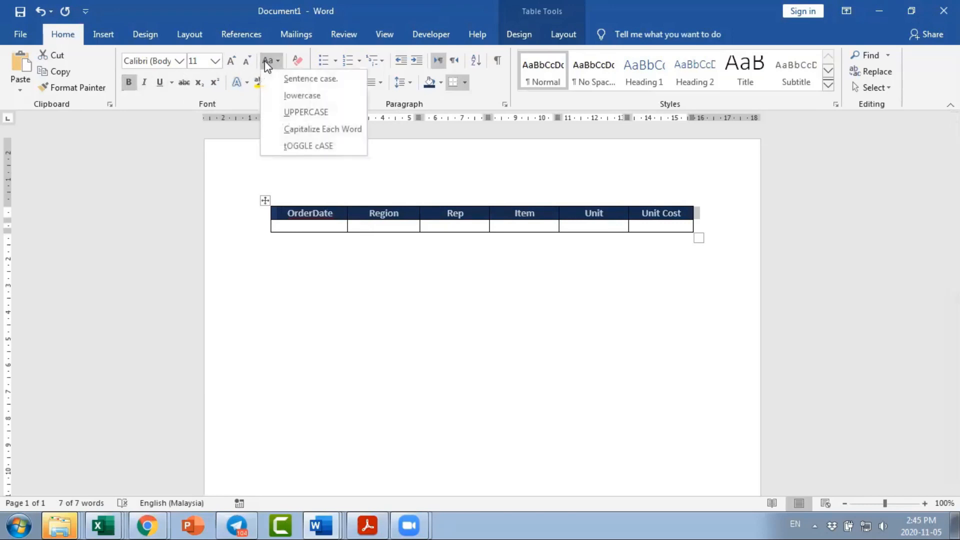
pyautogui.click(279, 112)
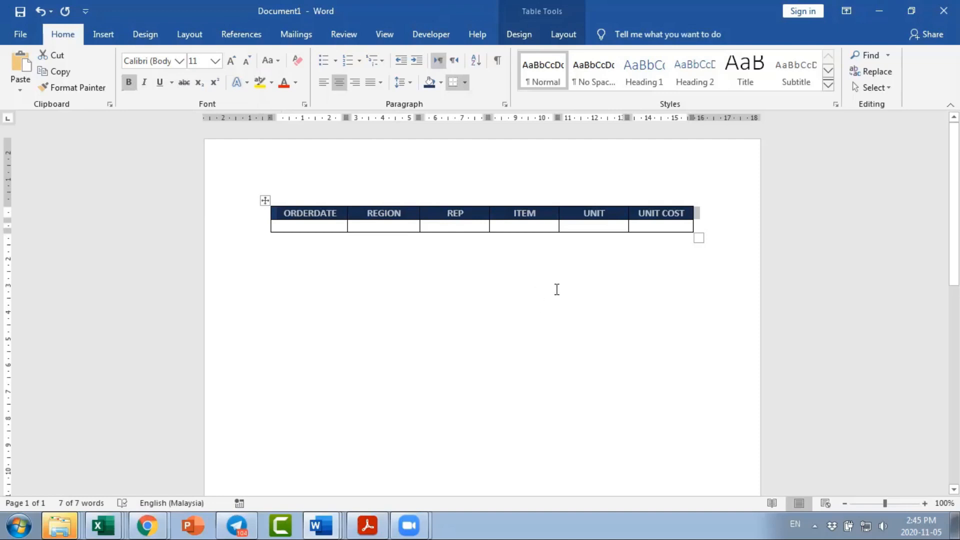
# Specify a height of 5 cm for the table's header row
pyautogui.rightClick(266, 203)
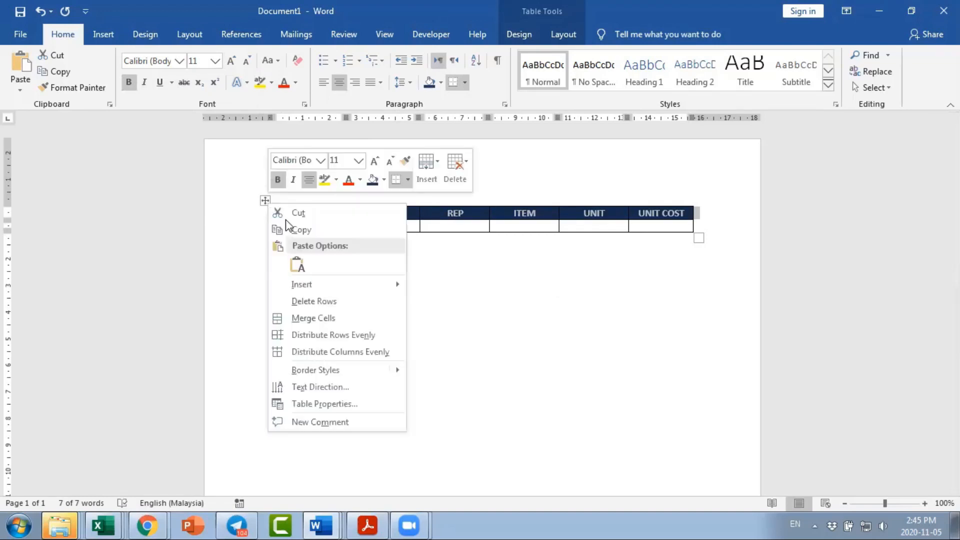
pyautogui.click(338, 404)
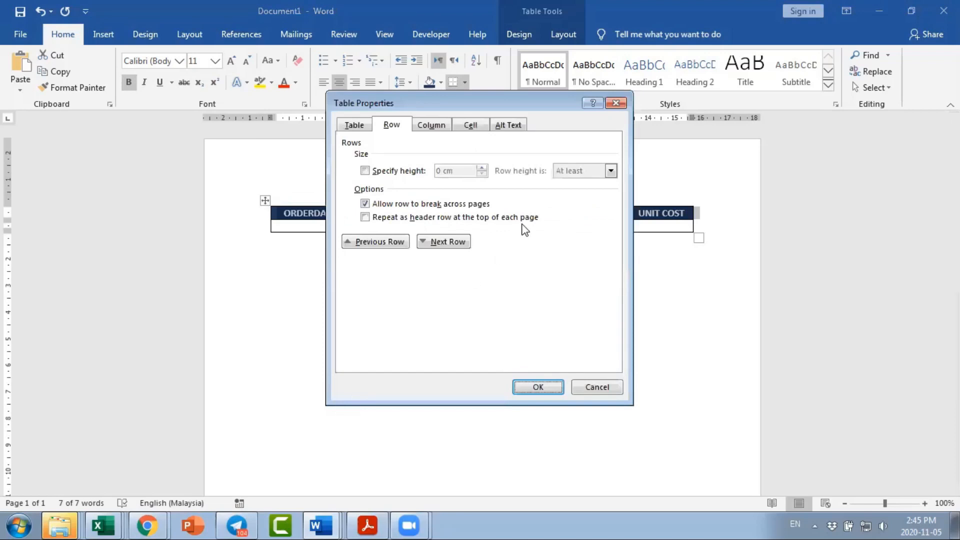
pyautogui.moveTo(527, 105); pyautogui.dragTo(796, 59)
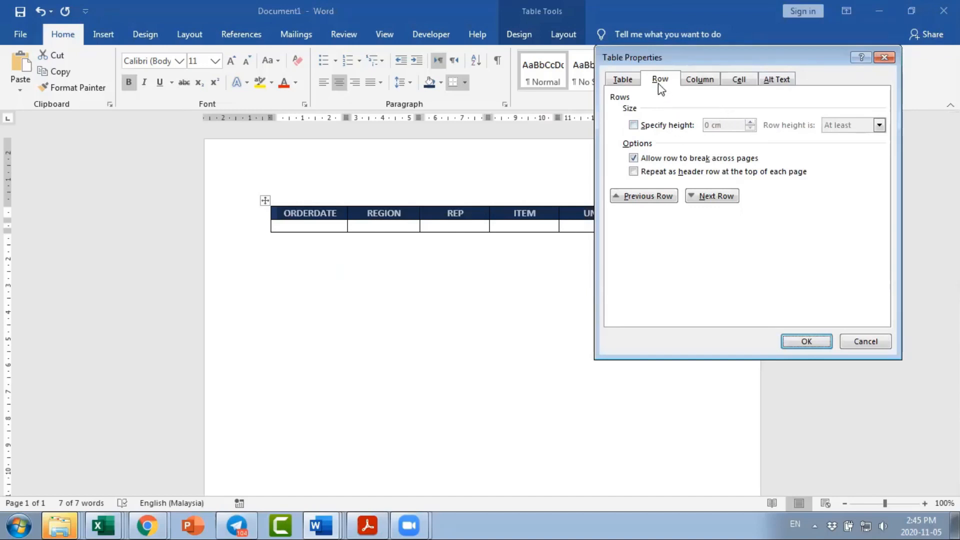
pyautogui.click(659, 129)
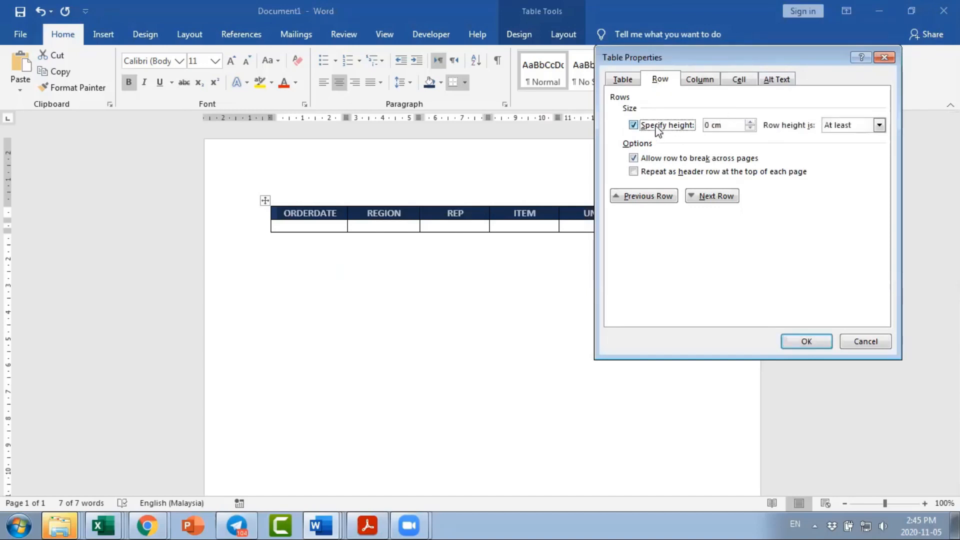
pyautogui.moveTo(728, 126); pyautogui.dragTo(674, 124)
pyautogui.write('5')
pyautogui.click(791, 340)
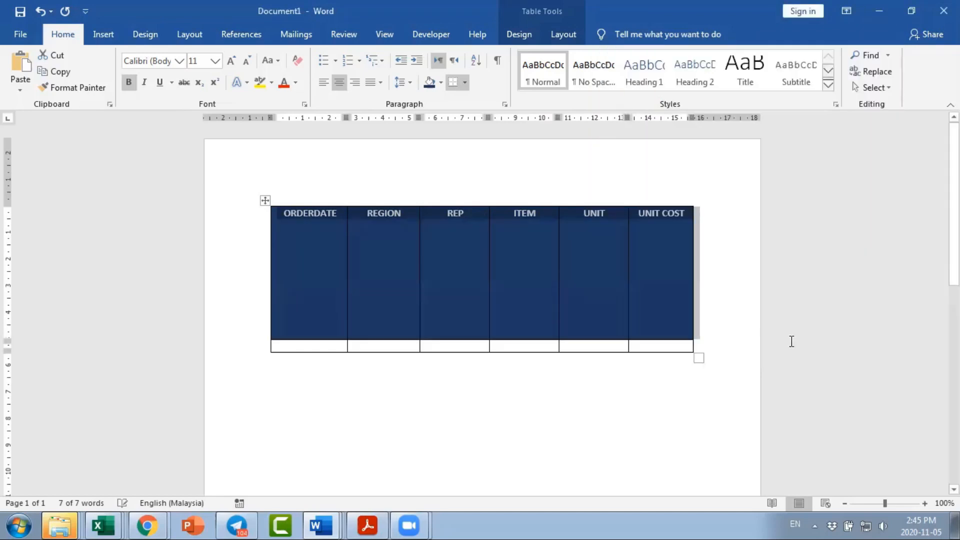
# Reduce the header row's specified height to 1 cm
pyautogui.rightClick(263, 205)
pyautogui.rightClick(265, 203)
pyautogui.click(313, 400)
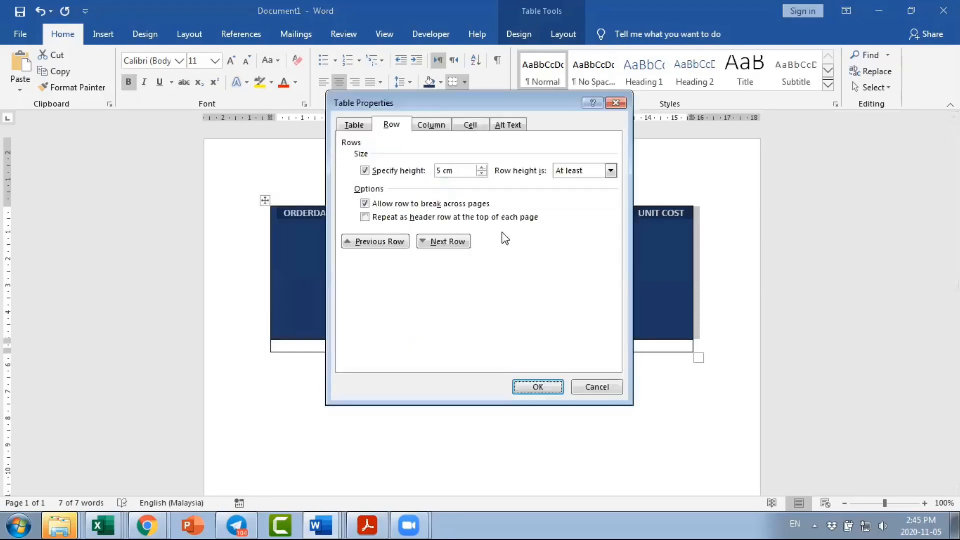
pyautogui.moveTo(484, 111); pyautogui.dragTo(495, 107)
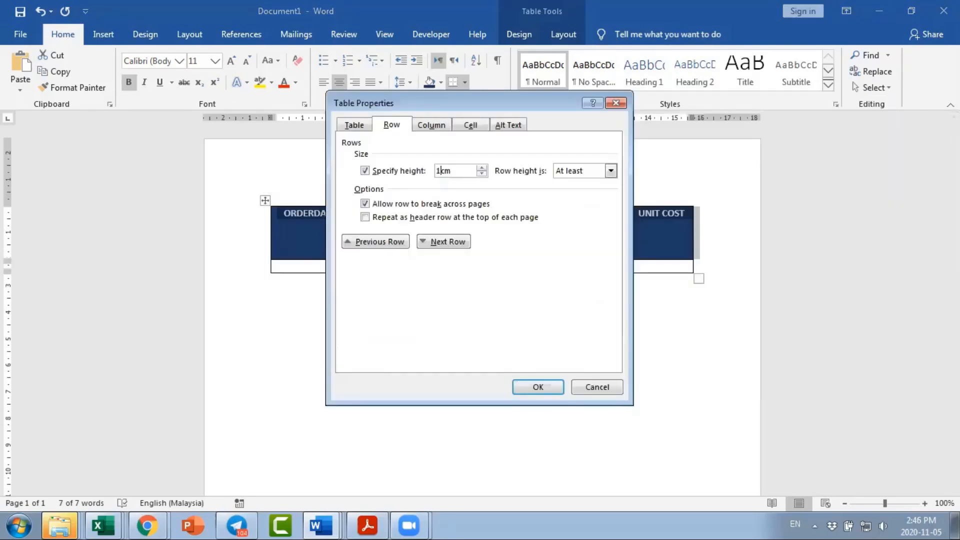
pyautogui.press('Return')
pyautogui.click(475, 331)
# Select the whole table and specify a height of 1 cm for all its rows
pyautogui.moveTo(289, 220)
pyautogui.mouseDown()
pyautogui.moveTo(287, 212)
pyautogui.moveTo(666, 220)
pyautogui.mouseUp()
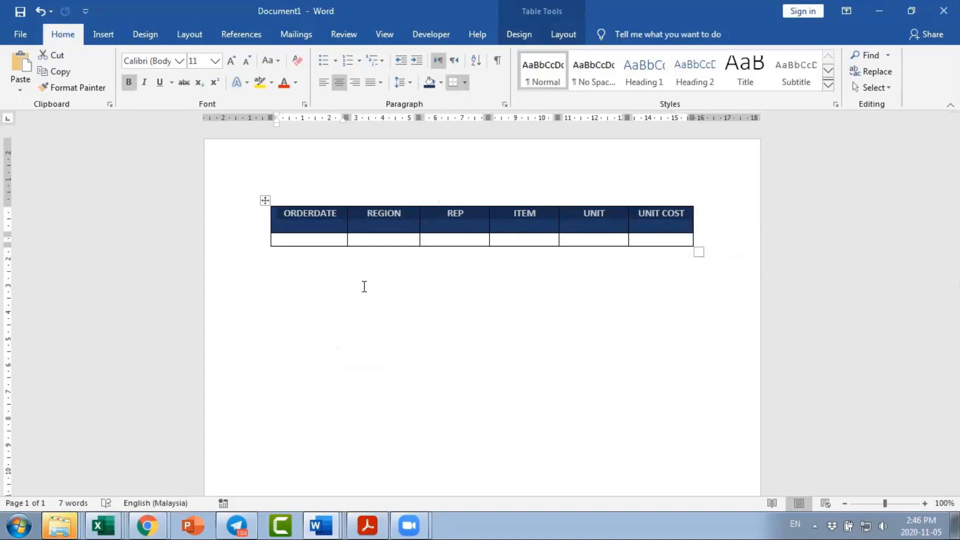
pyautogui.click(265, 201)
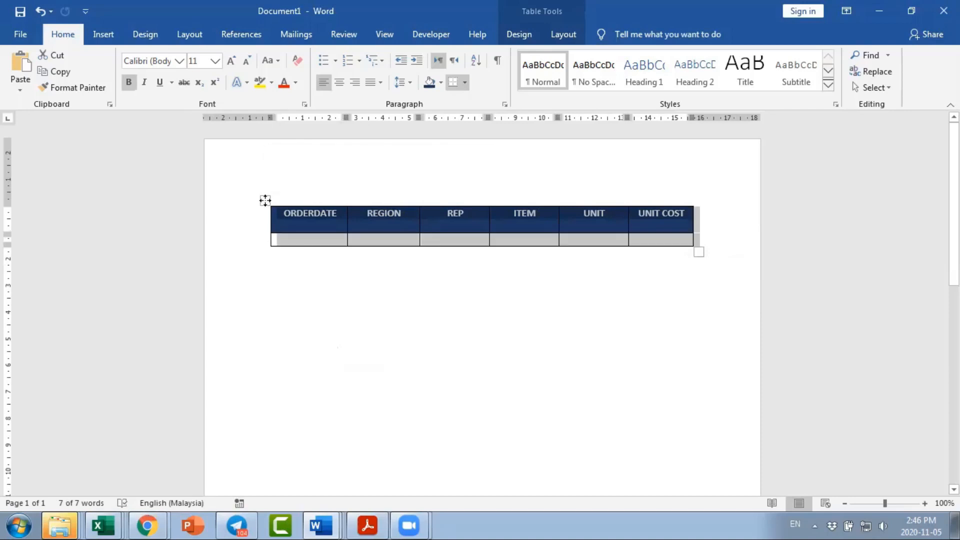
pyautogui.rightClick(265, 200)
pyautogui.click(336, 418)
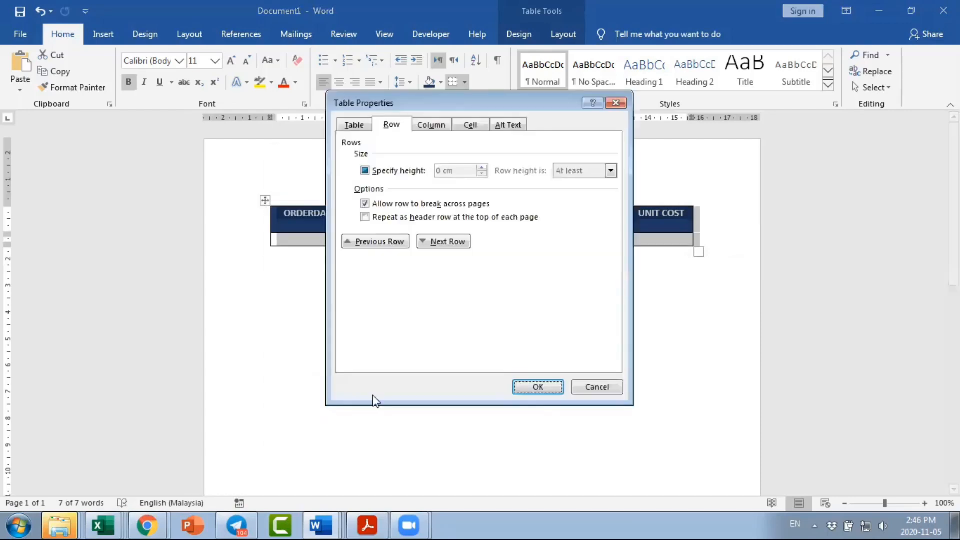
pyautogui.click(399, 172)
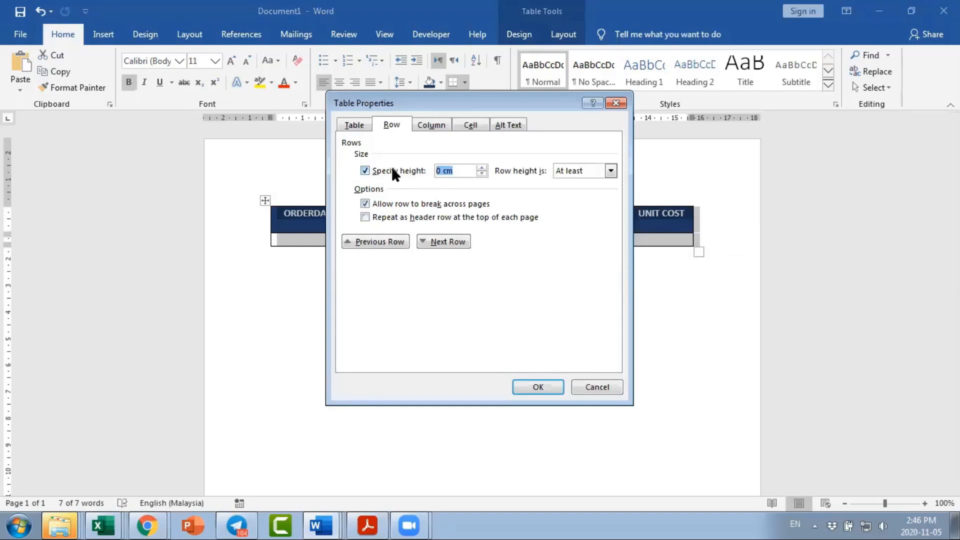
pyautogui.write('1')
pyautogui.press('Return')
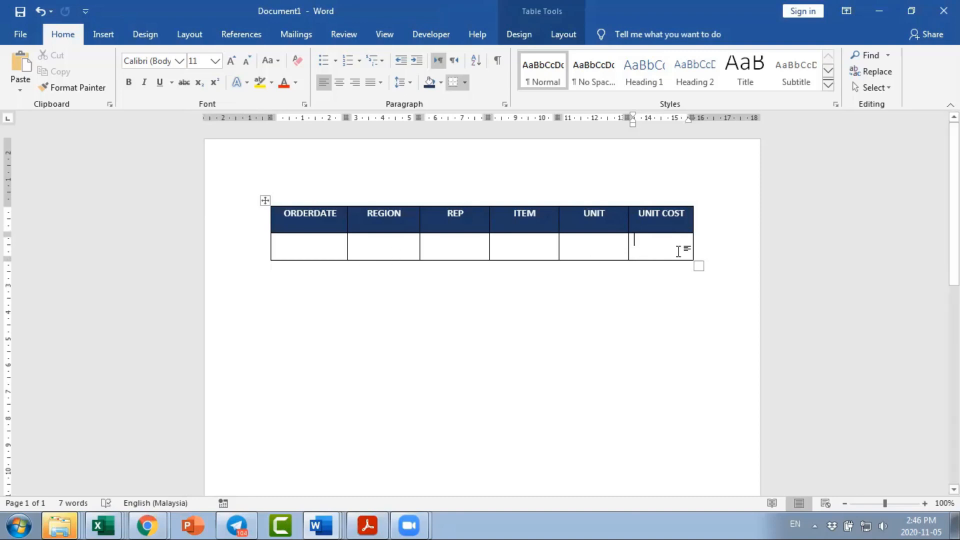
# Add three more empty rows at the end of the table
pyautogui.click(339, 245)
pyautogui.moveTo(263, 262)
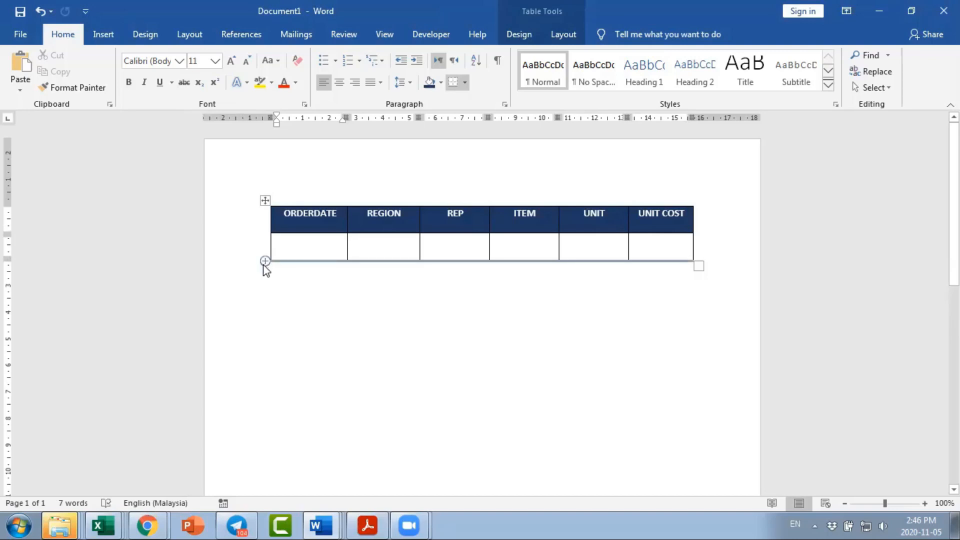
pyautogui.click(265, 261)
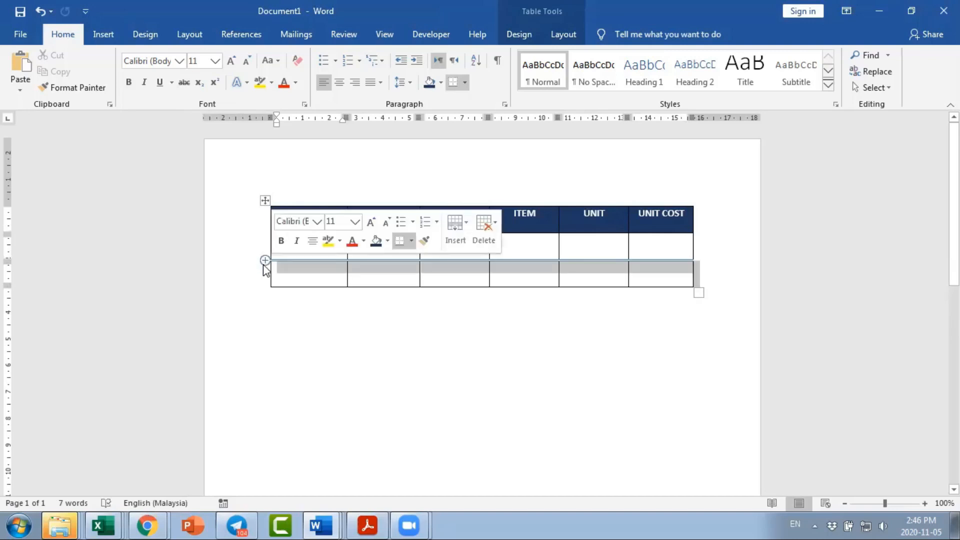
pyautogui.click(675, 277)
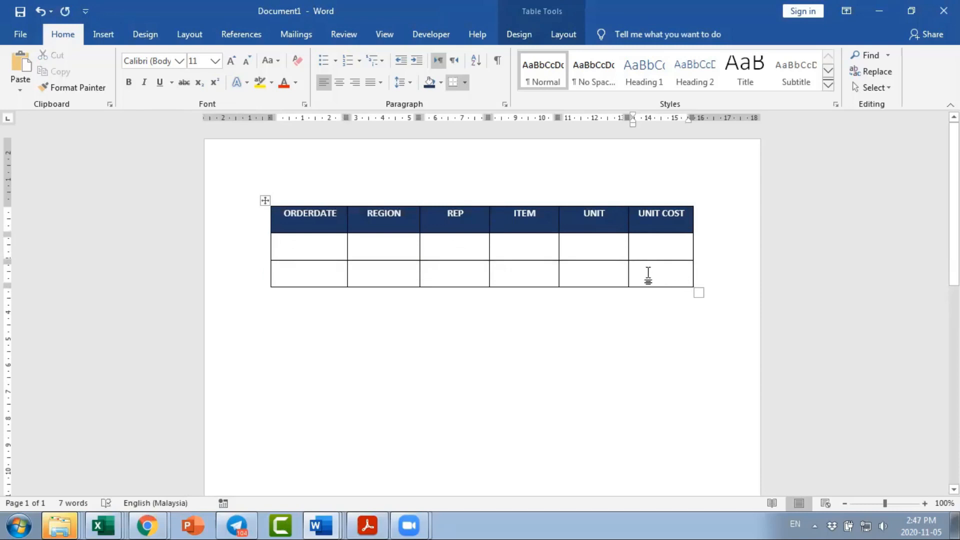
pyautogui.press('Tab')
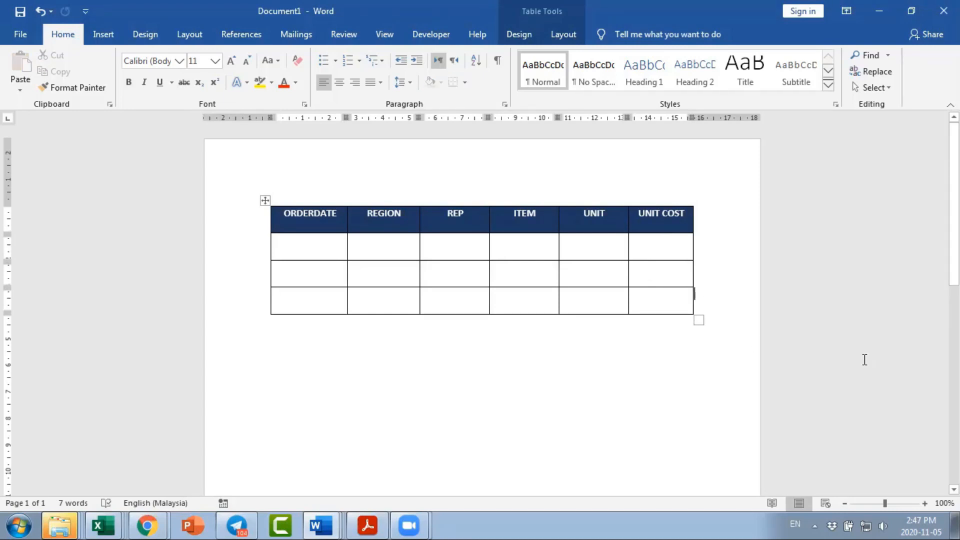
pyautogui.press('Return')
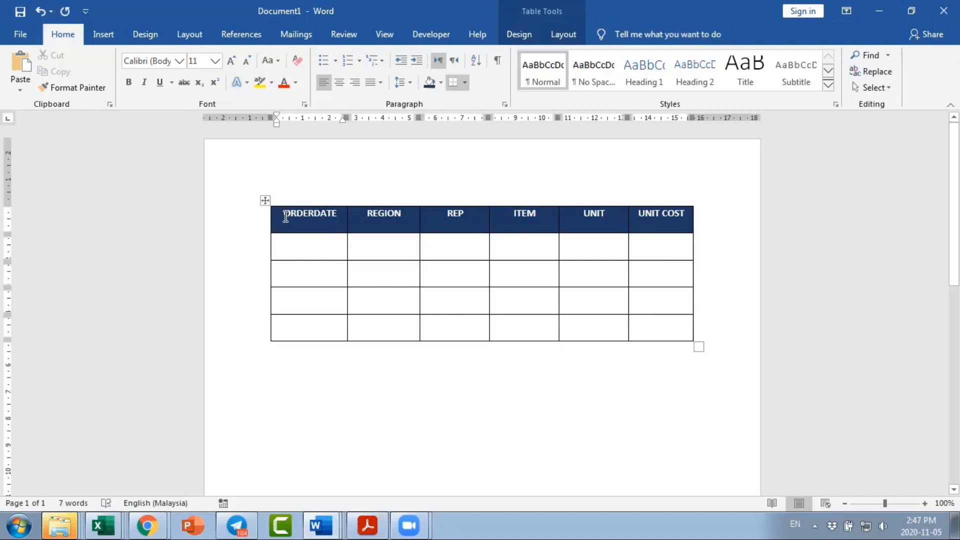
# Set the vertical alignment of all header cells from ORDERDATE to UNIT COST to Center
pyautogui.moveTo(286, 216); pyautogui.dragTo(664, 213)
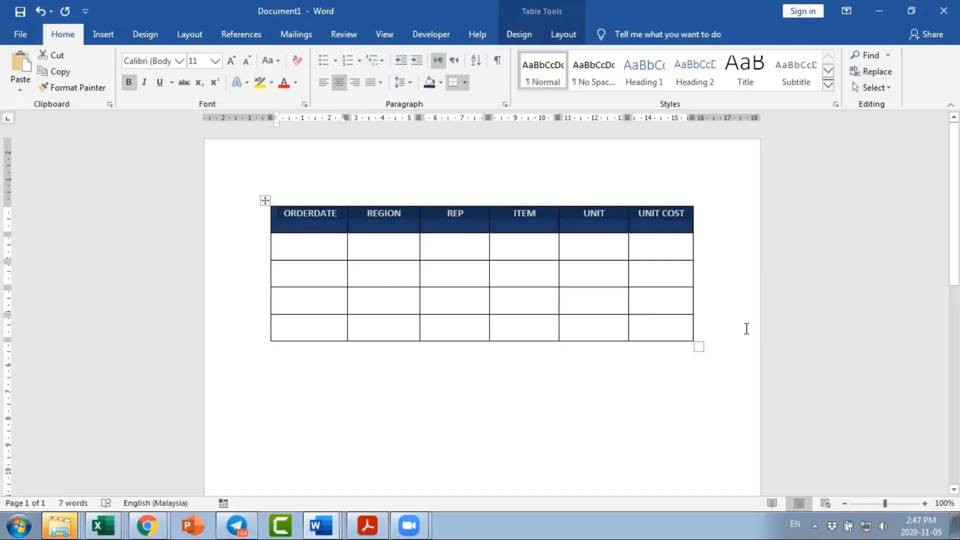
pyautogui.rightClick(266, 203)
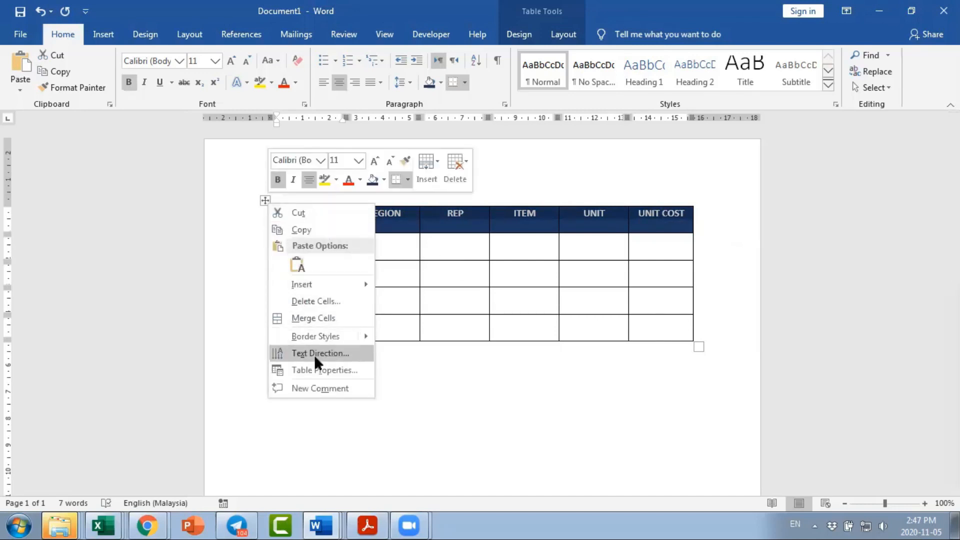
pyautogui.click(315, 369)
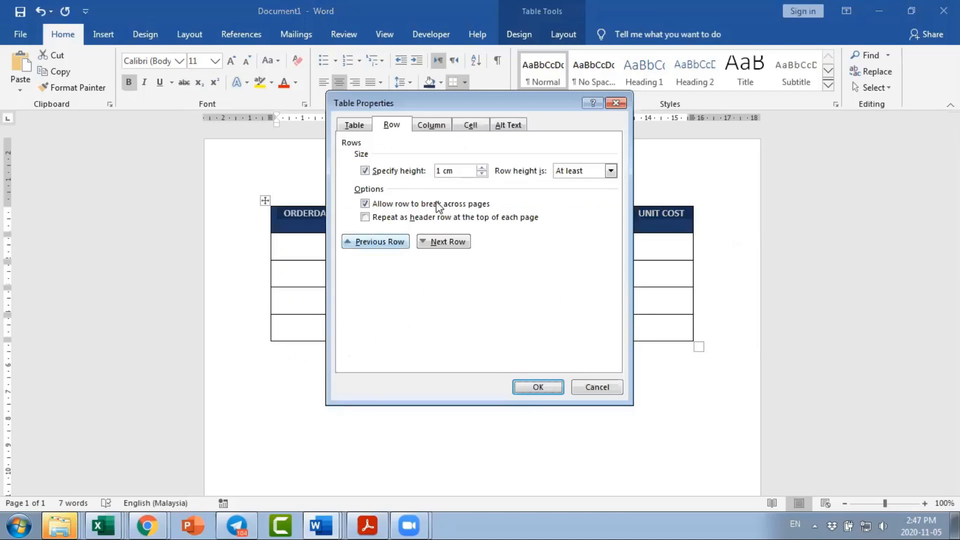
pyautogui.click(470, 127)
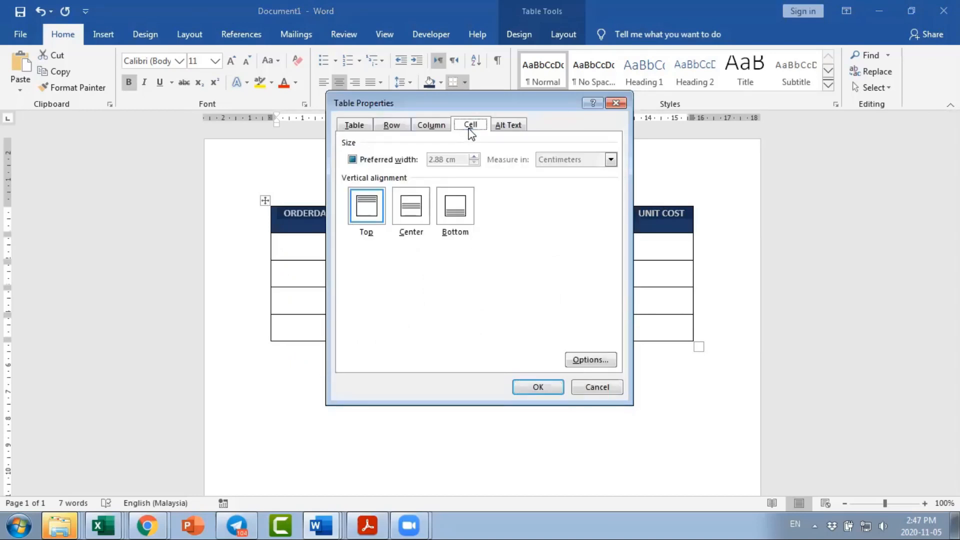
pyautogui.click(409, 212)
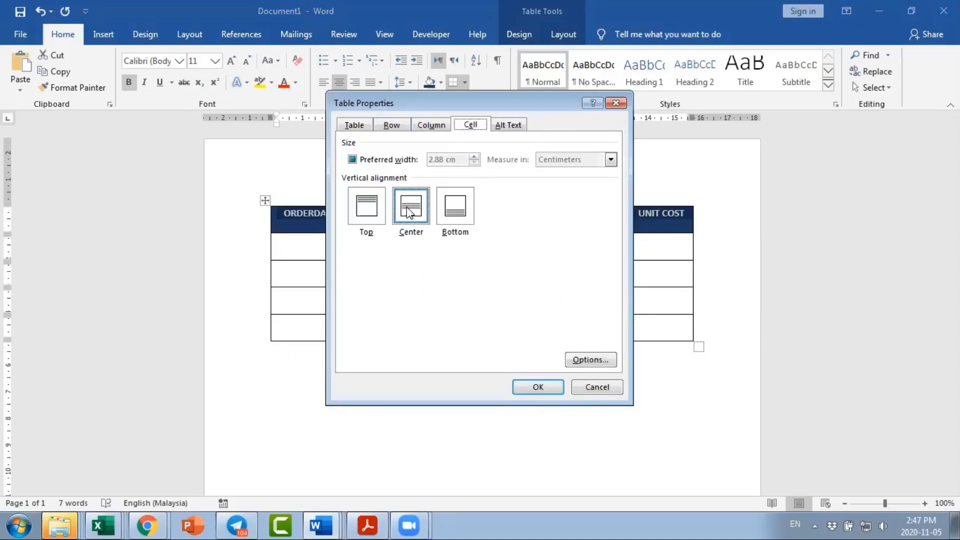
pyautogui.click(538, 386)
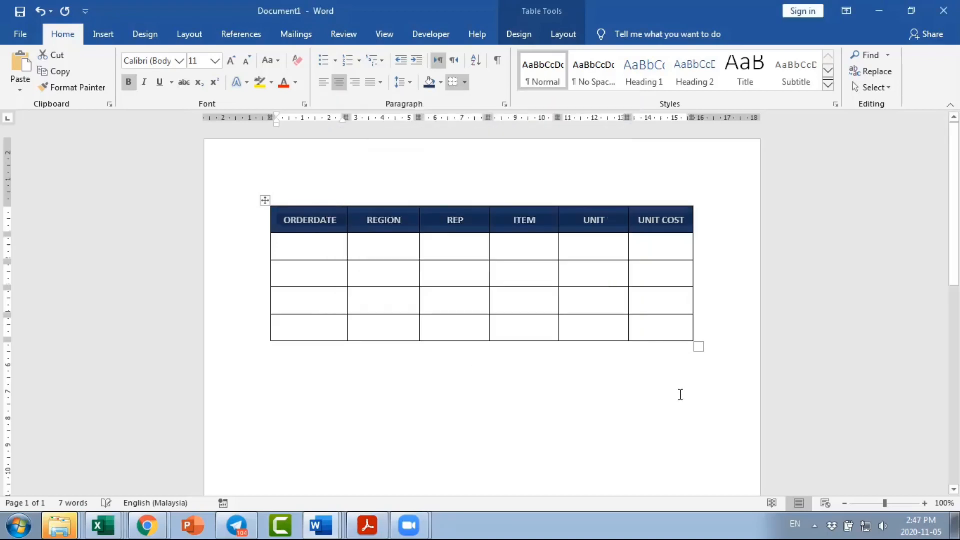
pyautogui.click(748, 391)
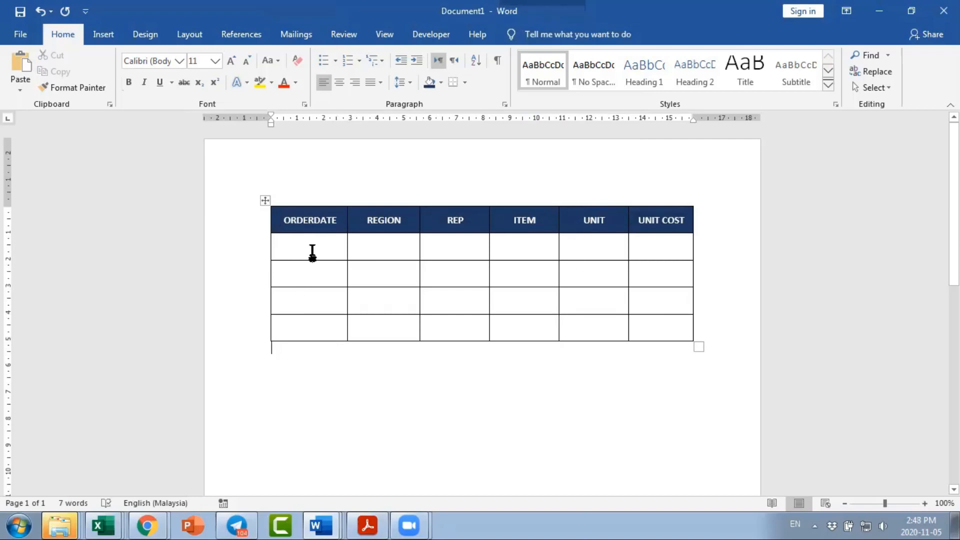
pyautogui.moveTo(313, 252); pyautogui.dragTo(645, 381)
pyautogui.click(643, 384)
# Switch to the sample Excel workbook and copy the data range A2:F44 without its header row
pyautogui.moveTo(115, 524)
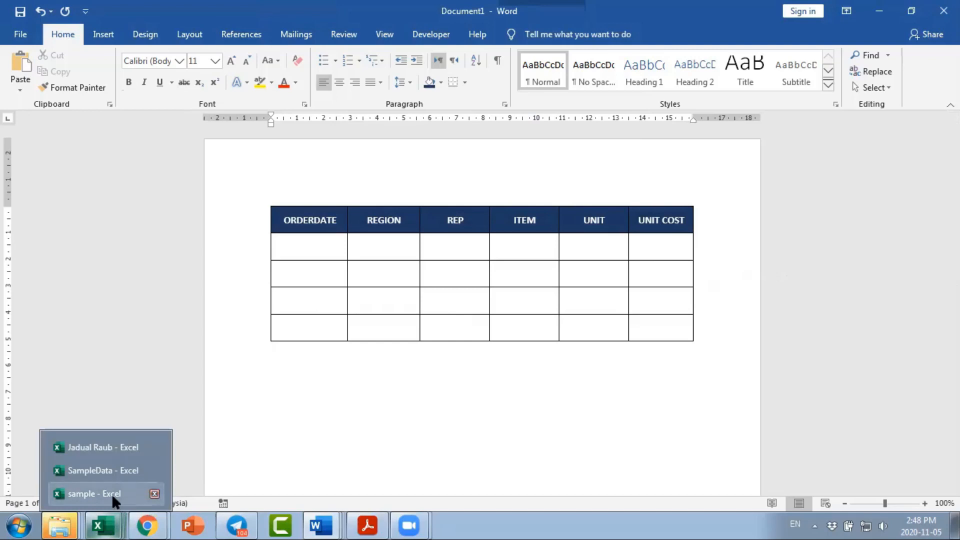
pyautogui.click(112, 494)
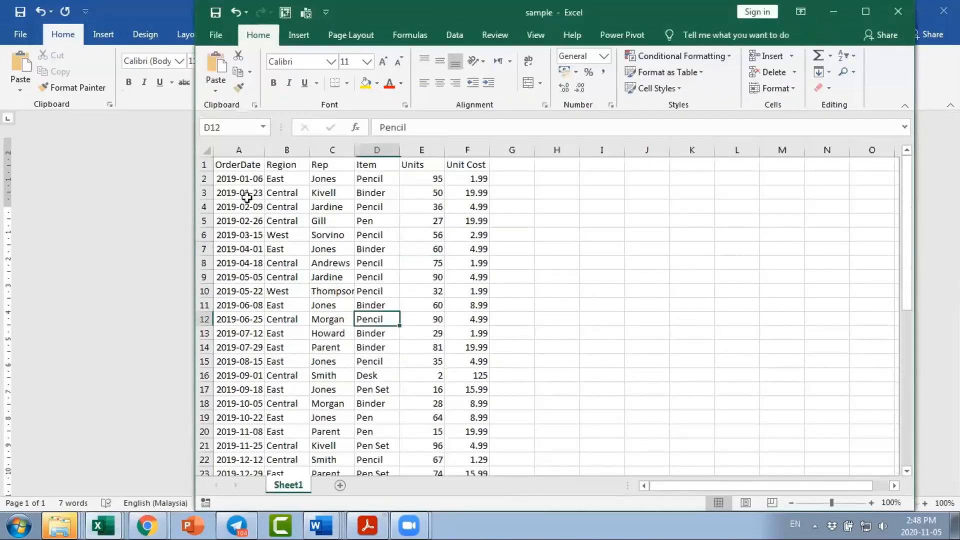
pyautogui.moveTo(240, 180); pyautogui.dragTo(468, 429)
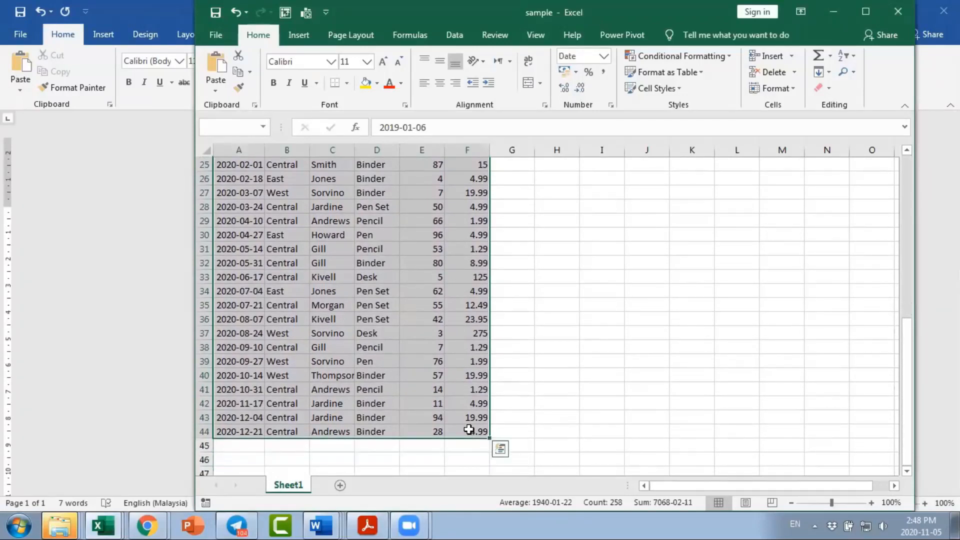
pyautogui.rightClick(468, 429)
pyautogui.click(505, 139)
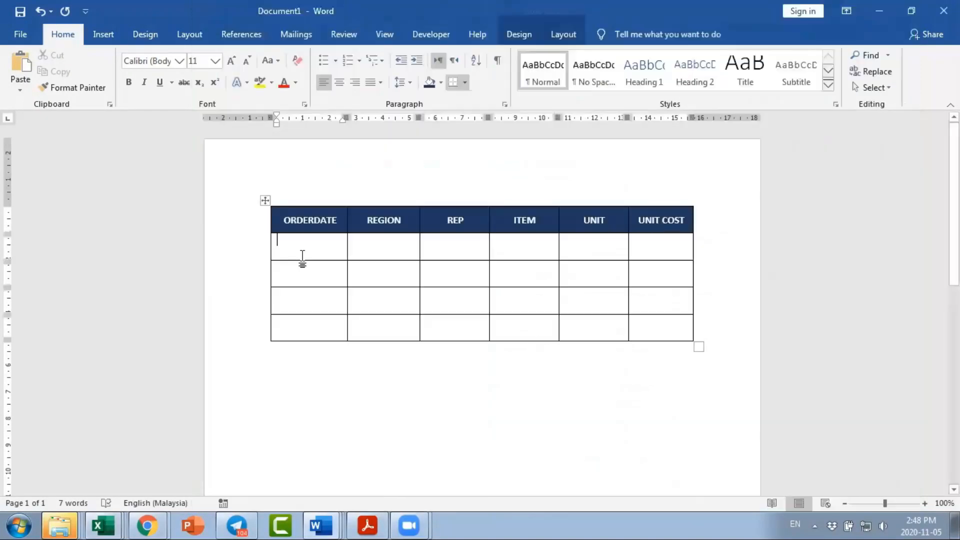
# Paste the copied data as text only into the Word table's first cell below ORDERDATE and look through it
pyautogui.rightClick(305, 247)
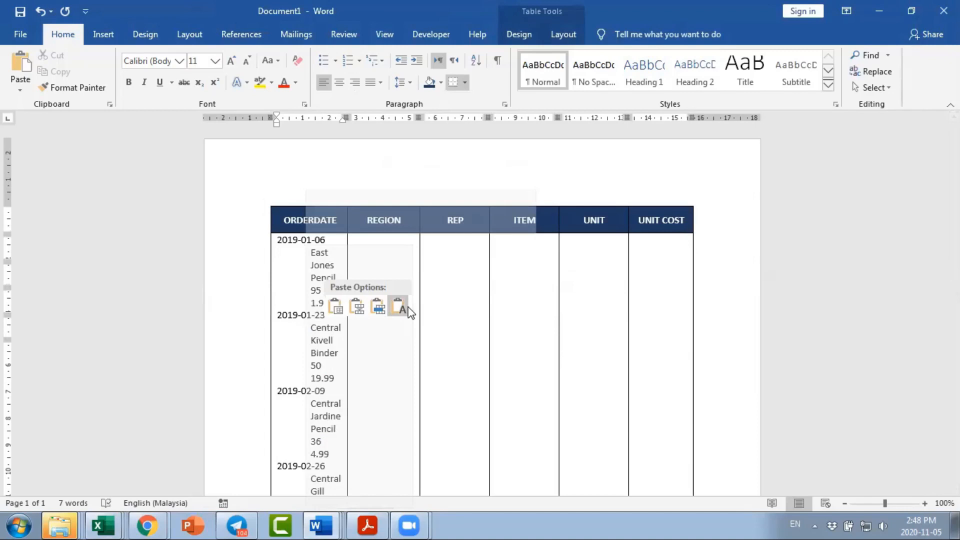
pyautogui.click(402, 309)
pyautogui.scroll(10, 644, 296)
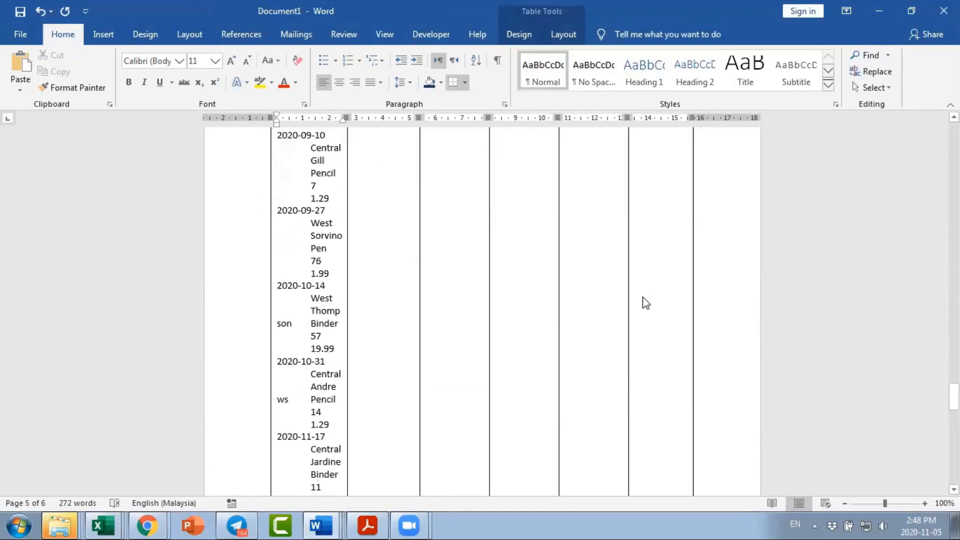
# Undo the single-cell paste, try pasting the copied data across the first empty row, and undo that paste
pyautogui.click(40, 11)
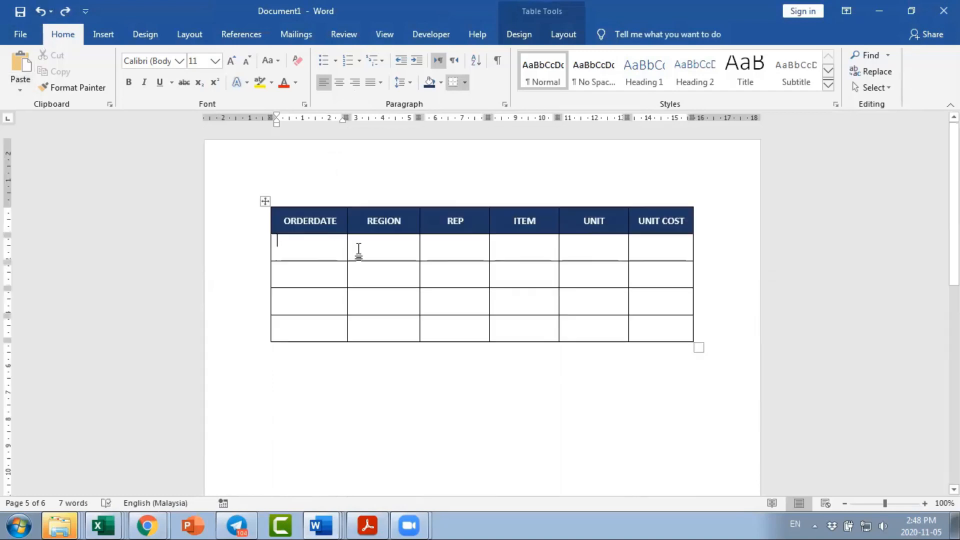
pyautogui.rightClick(680, 253)
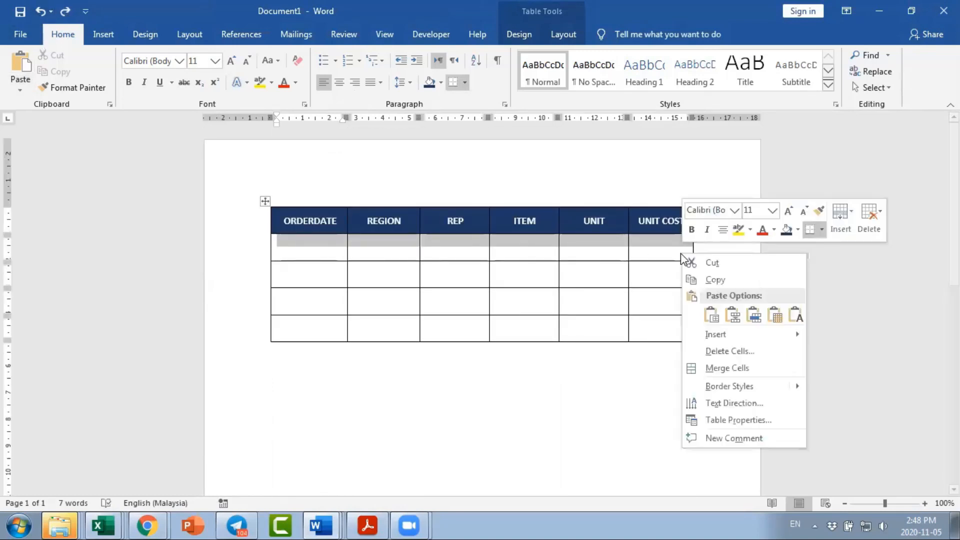
pyautogui.click(709, 313)
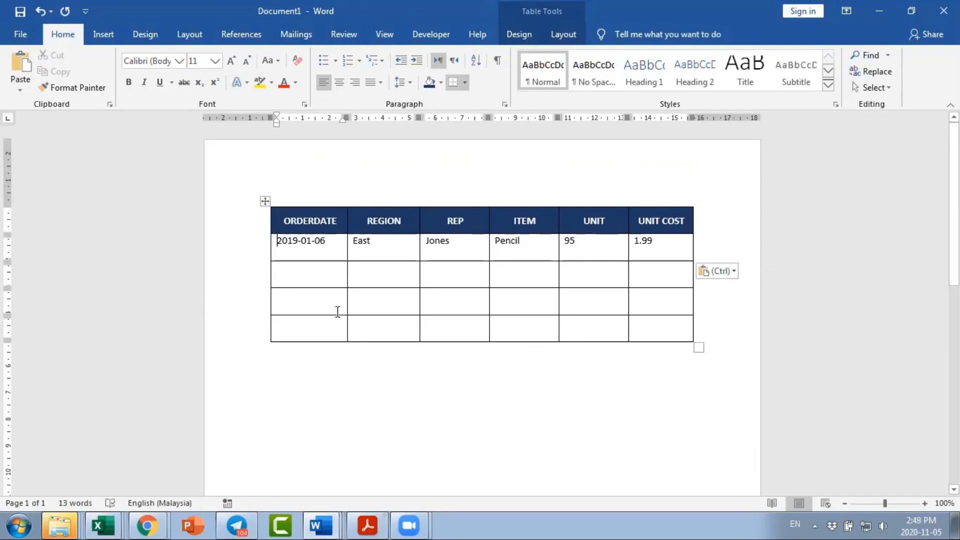
pyautogui.hotkey('ctrl', 'z')
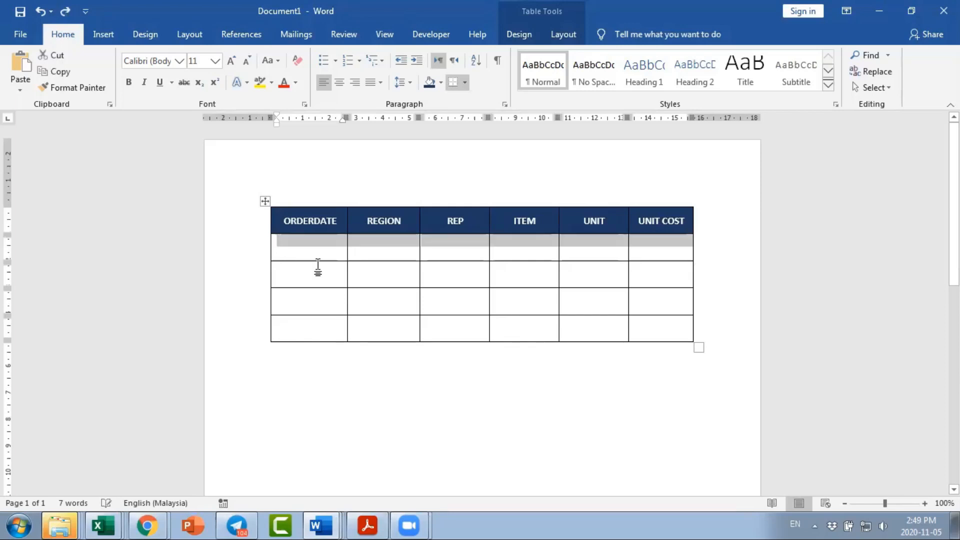
# Try pasting the data as text only into the first cell below ORDERDATE, and undo it
pyautogui.click(310, 247)
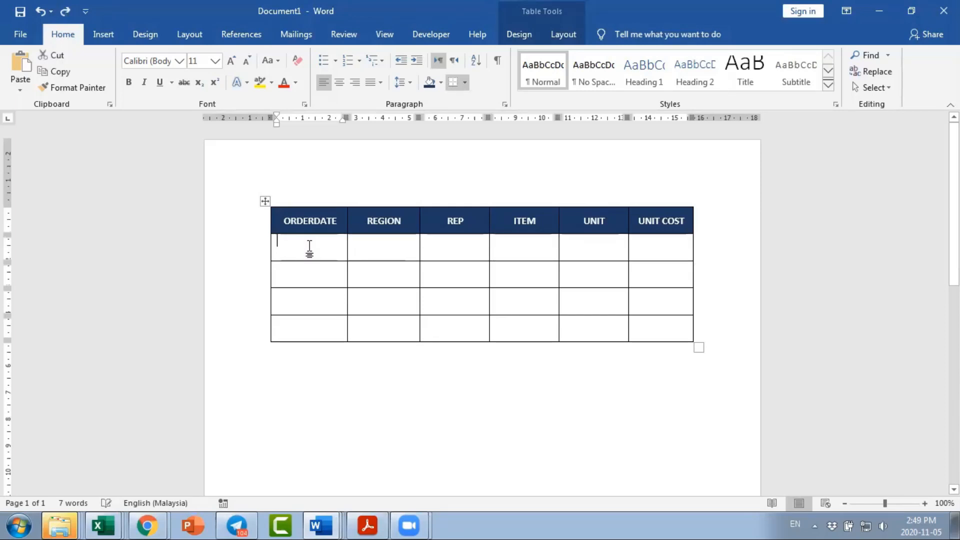
pyautogui.rightClick(310, 247)
pyautogui.click(402, 307)
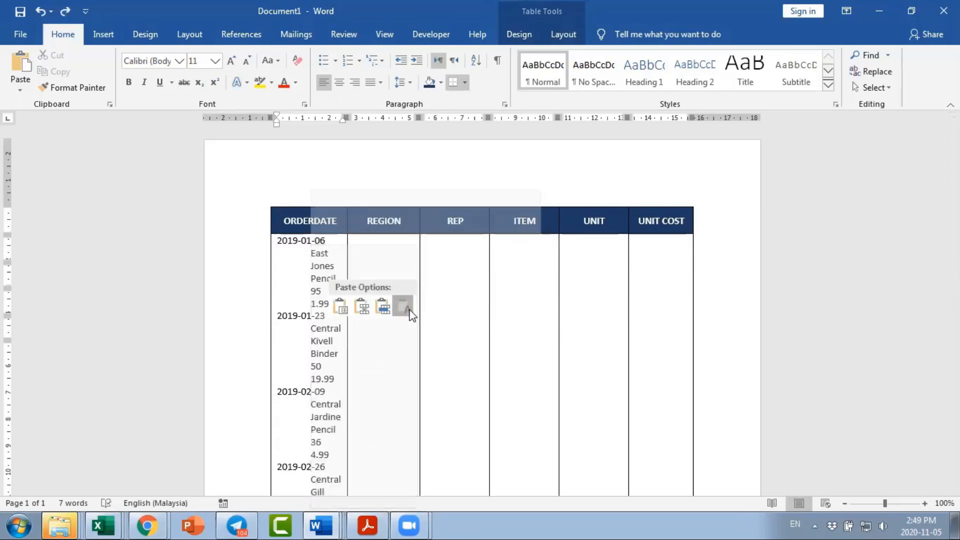
pyautogui.click(409, 313)
pyautogui.hotkey('ctrl', 'z')
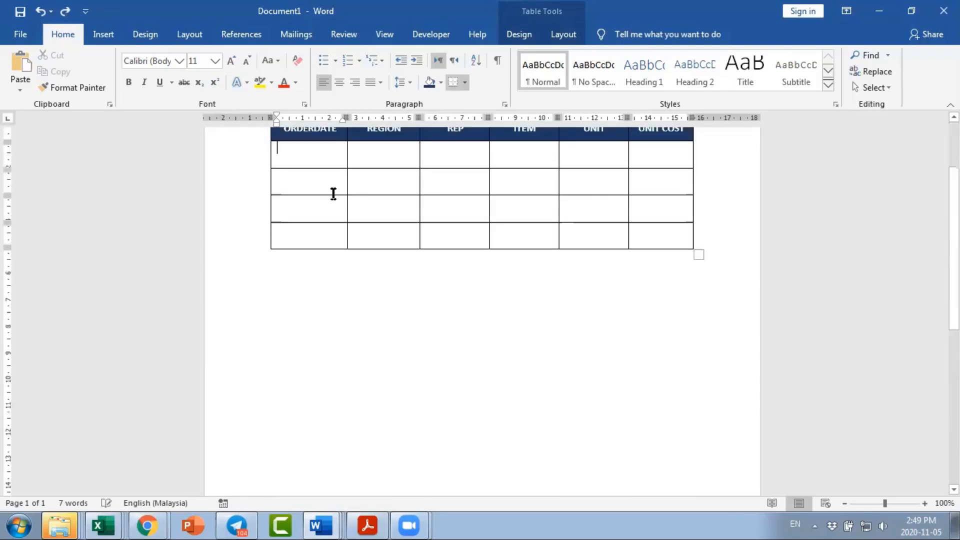
# Try pasting the data as text only across all six cells of the first empty row, and undo it
pyautogui.moveTo(326, 163); pyautogui.dragTo(656, 155)
pyautogui.rightClick(657, 153)
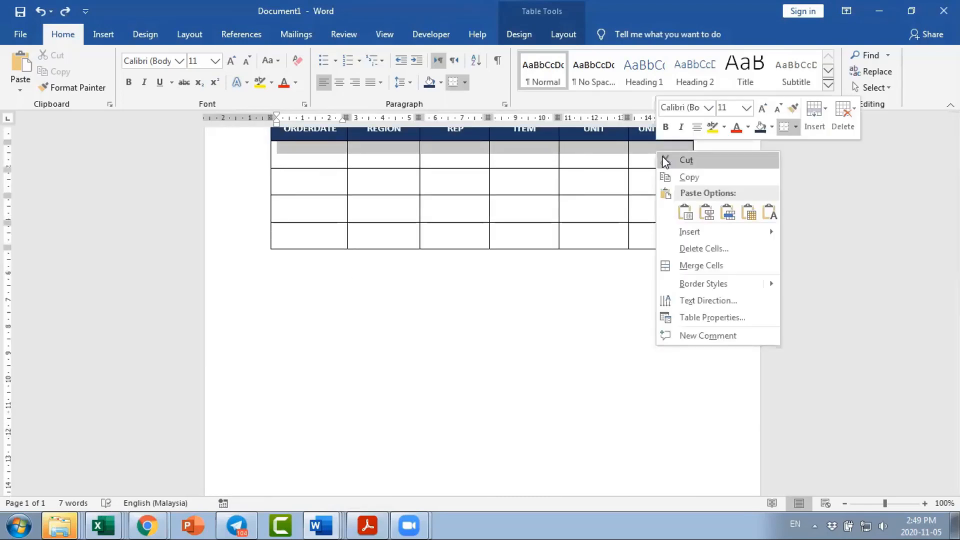
pyautogui.click(770, 212)
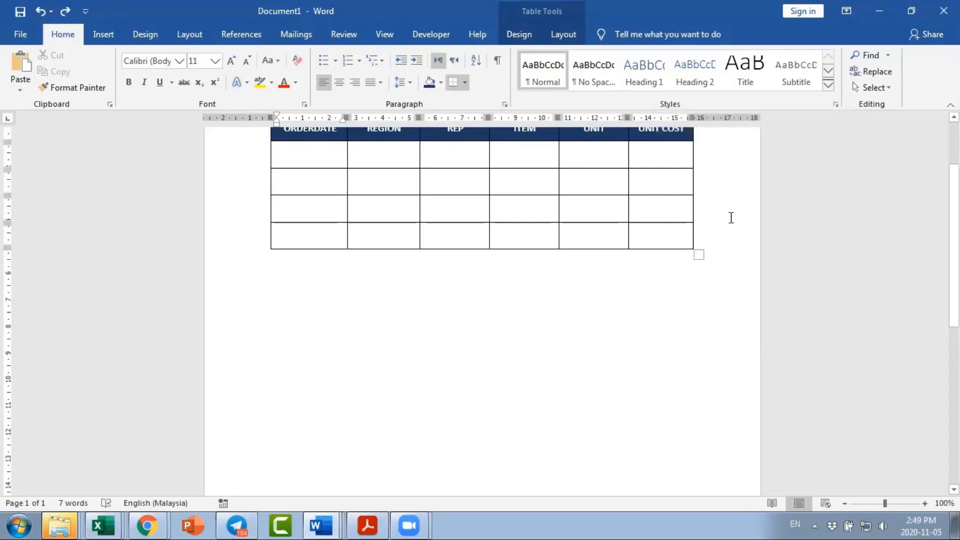
pyautogui.hotkey('ctrl', 'z')
# Paste the copied data as text only over all four empty rows below the header and look over the table
pyautogui.click(315, 149)
pyautogui.moveTo(315, 148); pyautogui.dragTo(667, 230)
pyautogui.rightClick(667, 230)
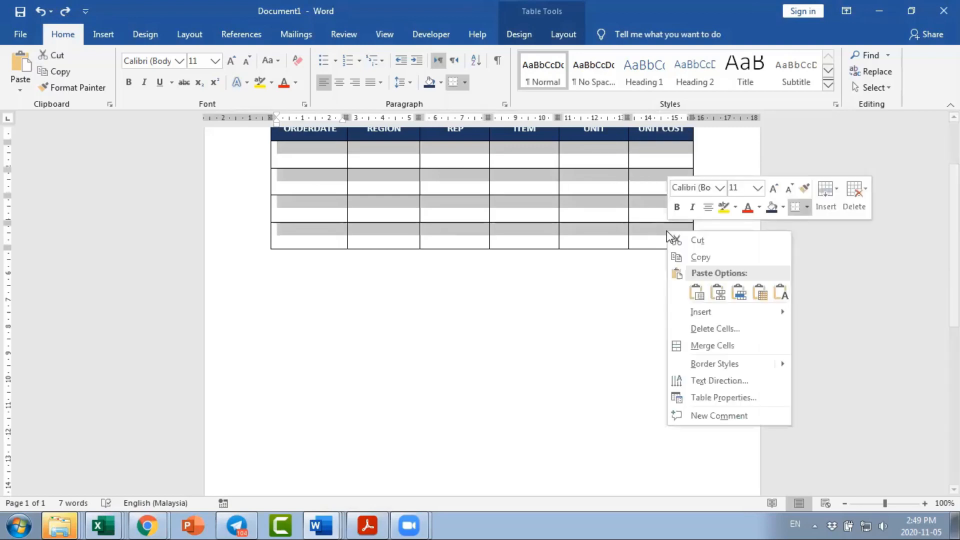
pyautogui.click(778, 289)
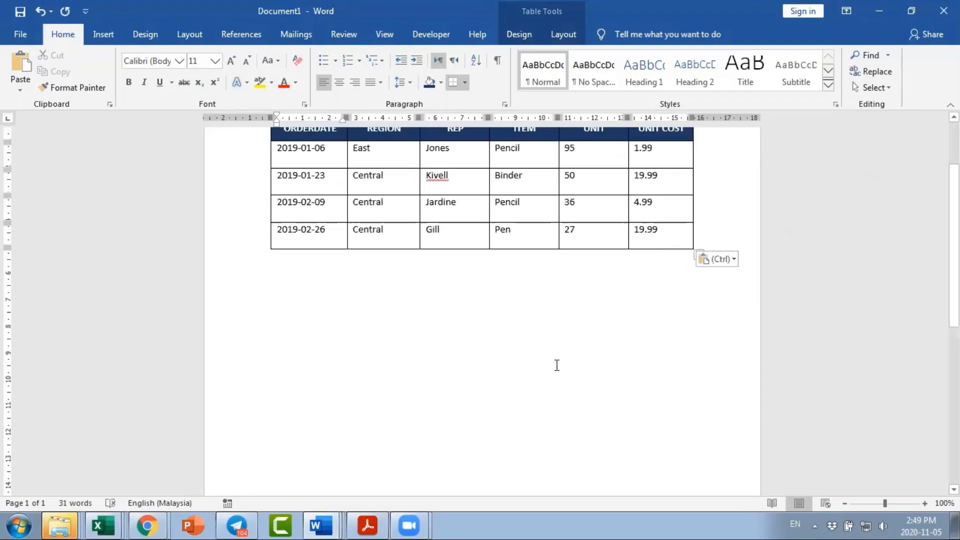
pyautogui.scroll(-5, 556, 365)
pyautogui.scroll(8, 558, 368)
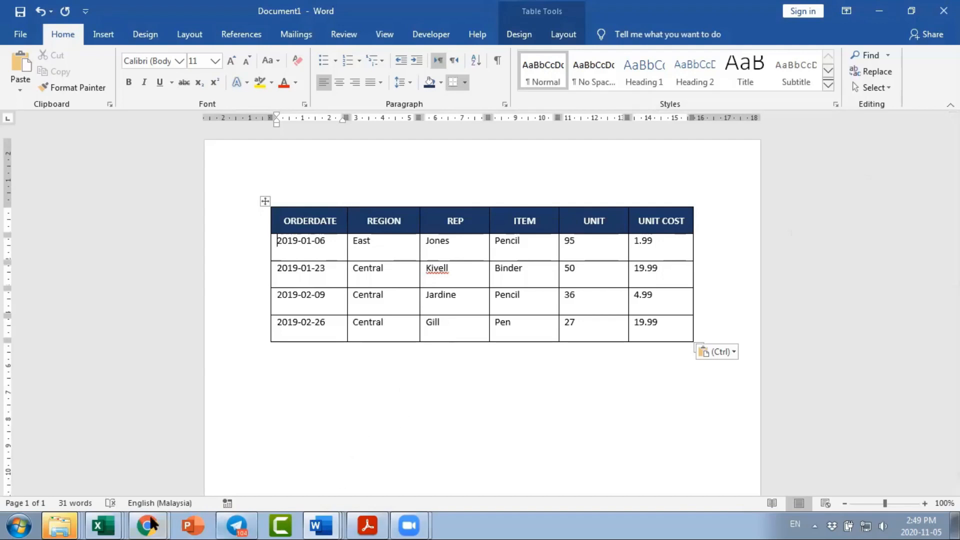
# Switch to the sample Excel workbook and check how far its data extends, from row 2 to the last filled row
pyautogui.moveTo(106, 524)
pyautogui.click(115, 494)
pyautogui.click(442, 415)
pyautogui.scroll(-11, 443, 413)
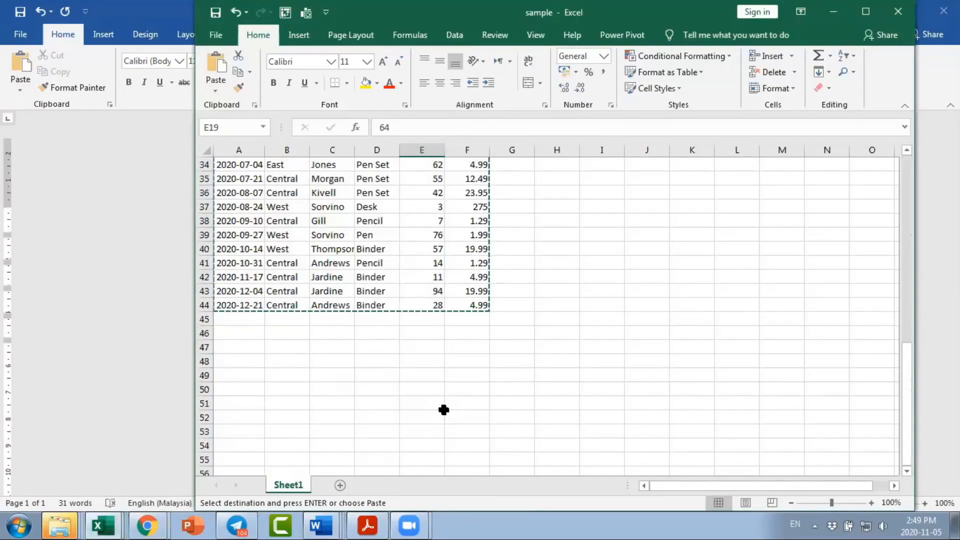
pyautogui.scroll(1, 443, 409)
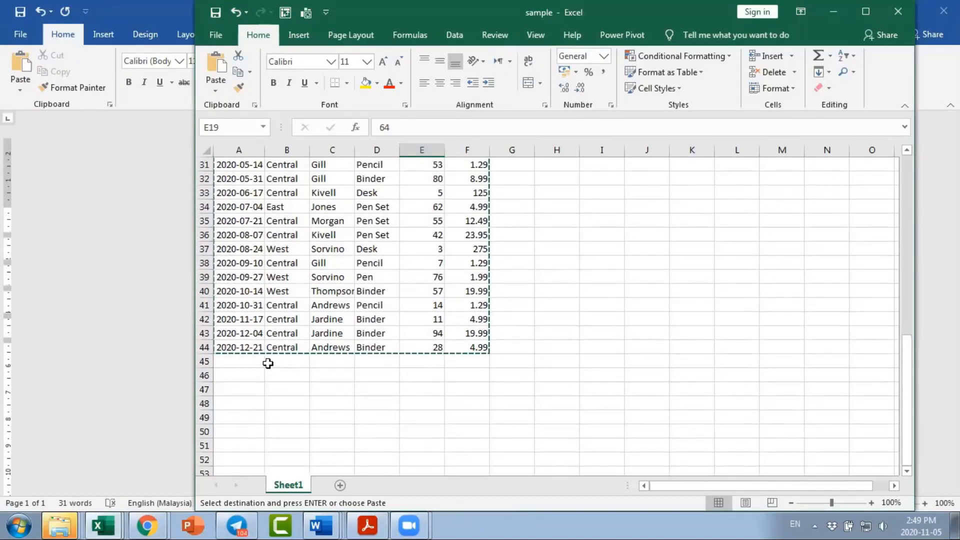
pyautogui.click(244, 348)
pyautogui.scroll(10, 243, 348)
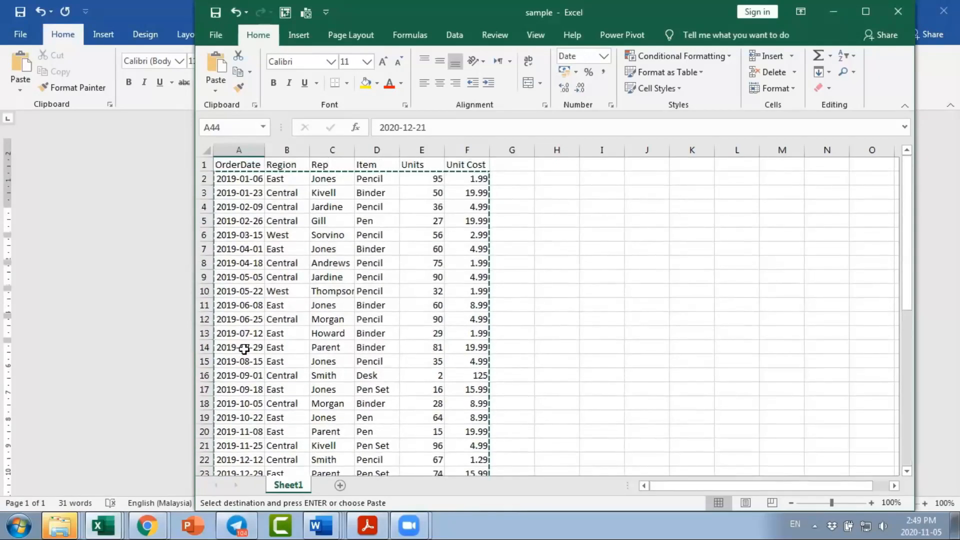
# Switch back to the Document1 Word file and add about 43 empty rows after the table's last row
pyautogui.moveTo(320, 525)
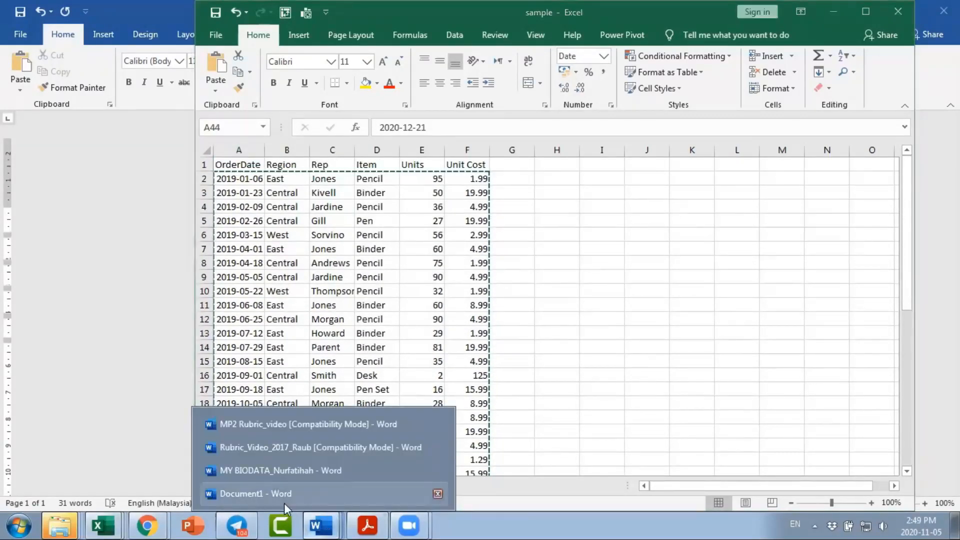
pyautogui.click(245, 494)
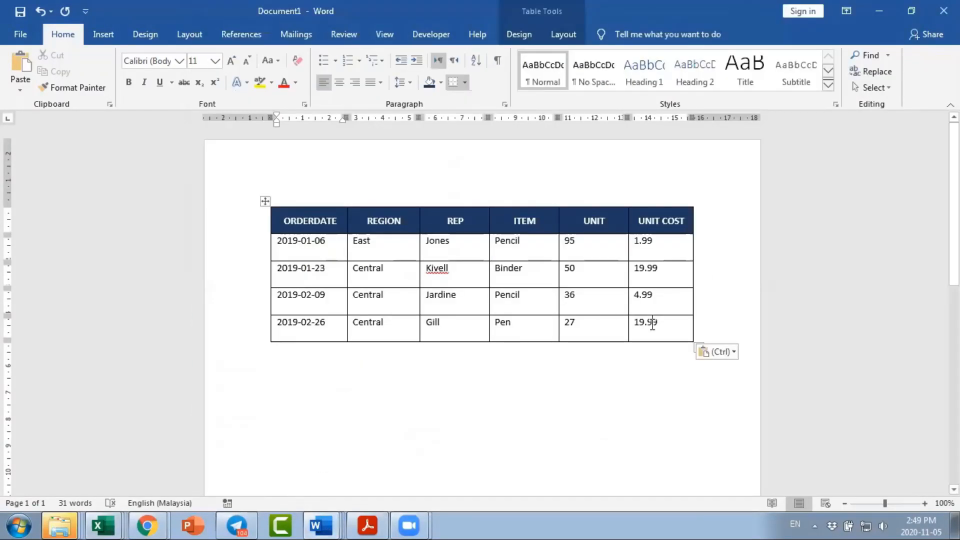
pyautogui.press('Tab')
pyautogui.press('Tab')
pyautogui.press('Tab')
pyautogui.press('Tab')
pyautogui.press('Tab')
pyautogui.press('Tab')
pyautogui.press('Tab')
pyautogui.press('Tab')
pyautogui.press('Tab')
pyautogui.press('Tab')
pyautogui.press('Tab')
pyautogui.press('Tab')
pyautogui.press('Tab')
pyautogui.press('Tab')
pyautogui.press('Tab')
pyautogui.press('Tab')
pyautogui.press('Tab')
pyautogui.press('Tab')
pyautogui.press('Tab')
pyautogui.press('Tab')
pyautogui.press('Tab')
pyautogui.press('Tab')
pyautogui.press('Tab')
pyautogui.press('Tab')
pyautogui.press('Tab')
pyautogui.press('Tab')
pyautogui.press('Tab')
pyautogui.press('Tab')
pyautogui.press('Tab')
pyautogui.press('Tab')
pyautogui.press('Tab')
pyautogui.press('Tab')
pyautogui.press('Tab')
pyautogui.press('Tab')
pyautogui.press('Tab')
pyautogui.press('Tab')
pyautogui.press('Tab')
pyautogui.press('Tab')
pyautogui.press('Tab')
pyautogui.press('Tab')
pyautogui.press('Tab')
pyautogui.press('Tab')
pyautogui.press('Tab')
pyautogui.press('Tab')
pyautogui.press('Tab')
pyautogui.press('Tab')
pyautogui.press('Tab')
pyautogui.press('Tab')
pyautogui.press('Tab')
pyautogui.press('Tab')
pyautogui.press('Tab')
pyautogui.press('Tab')
pyautogui.press('Tab')
pyautogui.press('Tab')
pyautogui.press('Tab')
pyautogui.press('Tab')
pyautogui.press('Tab')
pyautogui.press('Tab')
pyautogui.press('Tab')
pyautogui.press('Tab')
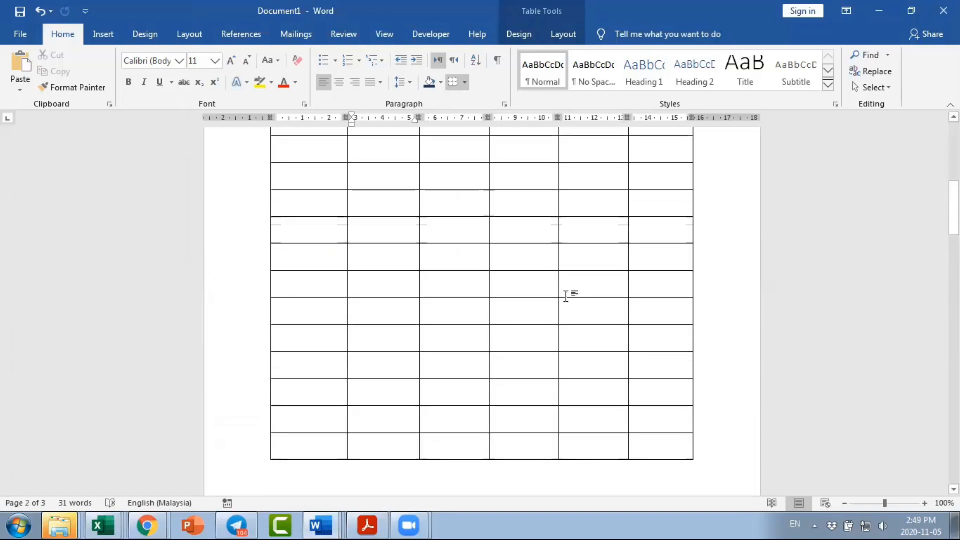
# Paste the copied data as text only over all table rows below the header and look through the filled table
pyautogui.scroll(7, 566, 296)
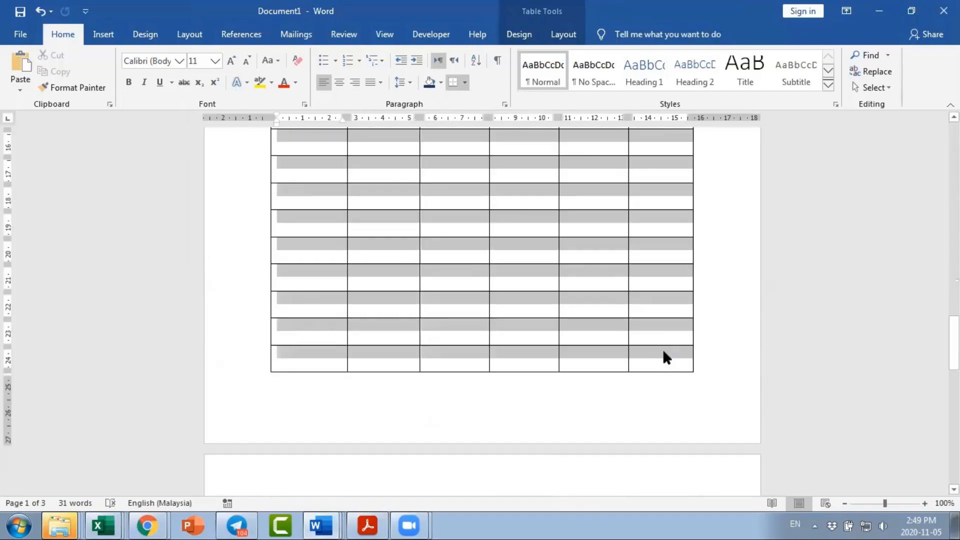
pyautogui.rightClick(662, 349)
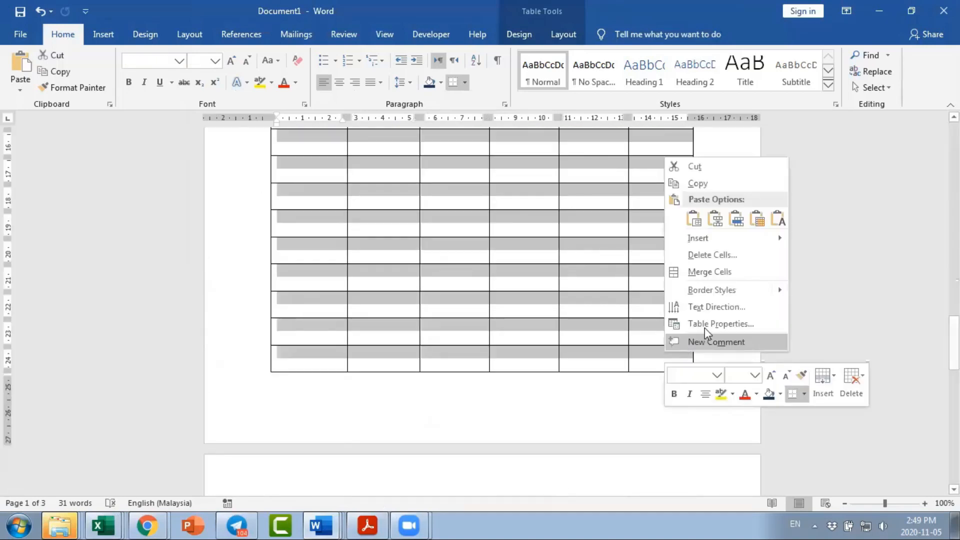
pyautogui.click(777, 219)
pyautogui.scroll(-10, 509, 405)
pyautogui.scroll(-5, 509, 405)
pyautogui.scroll(15, 509, 405)
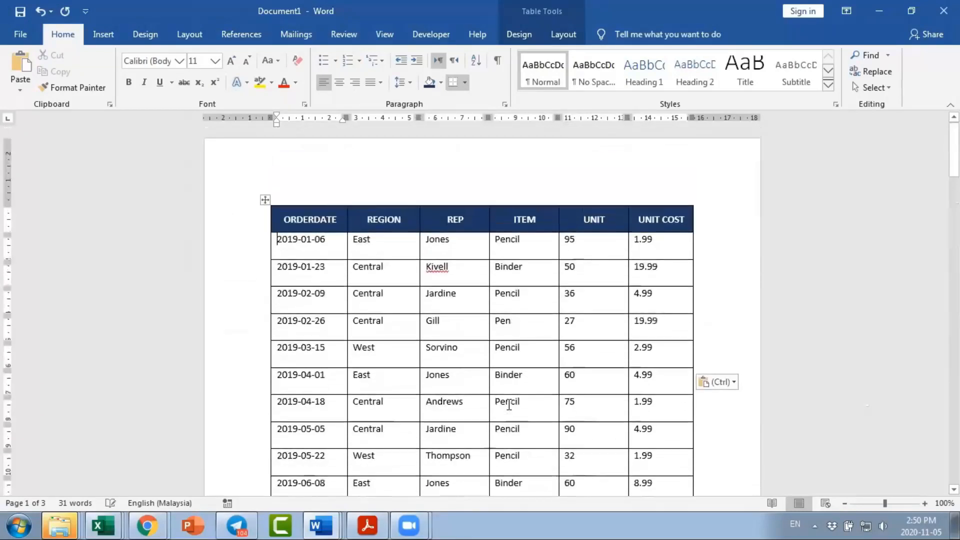
# Check the last data row in the sample Excel workbook, and return to Document1 in Word
pyautogui.hotkey('alt', 'Tab')
pyautogui.scroll(-11, 337, 404)
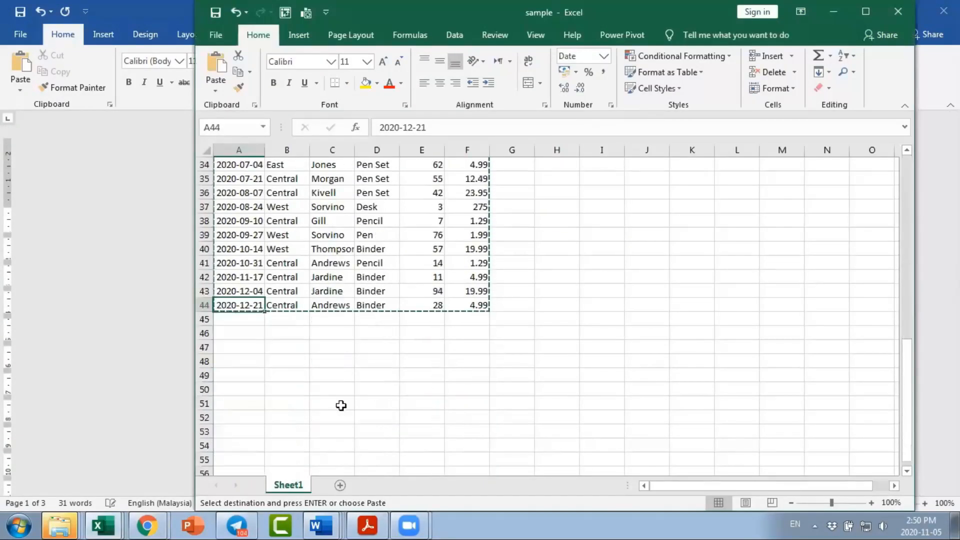
pyautogui.click(334, 303)
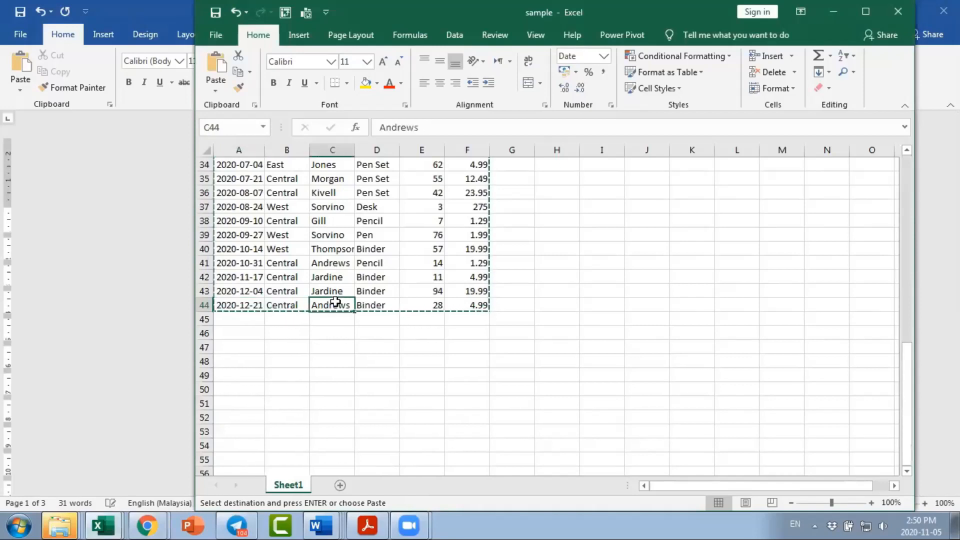
pyautogui.click(321, 524)
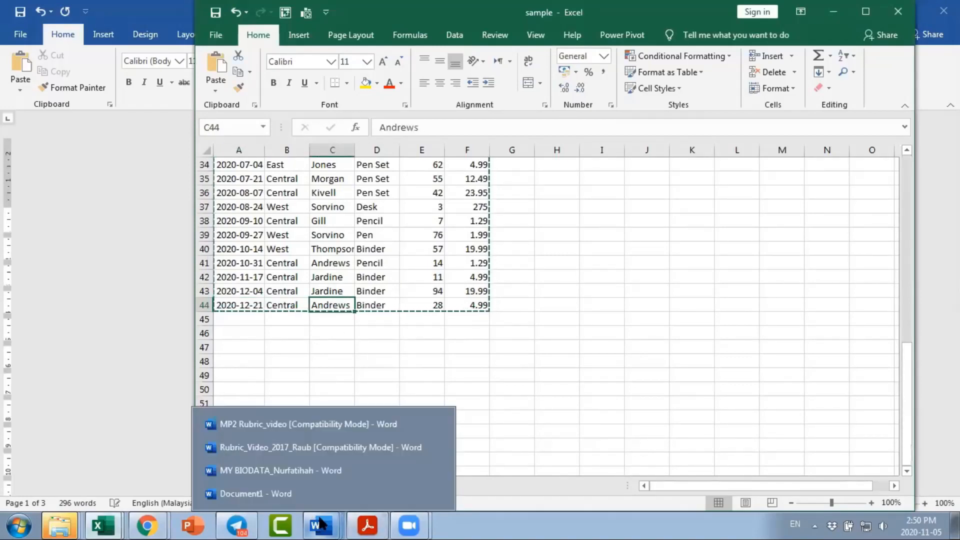
pyautogui.click(290, 499)
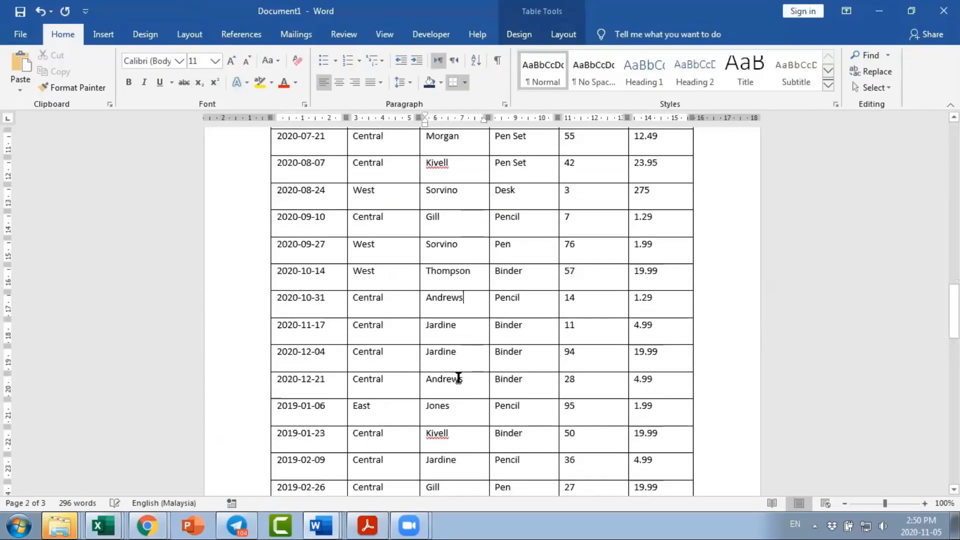
# Examine the end of the Word table around the 2020-12-21 row for rows beyond the workbook's last record
pyautogui.click(453, 380)
pyautogui.scroll(-1, 452, 380)
pyautogui.click(464, 351)
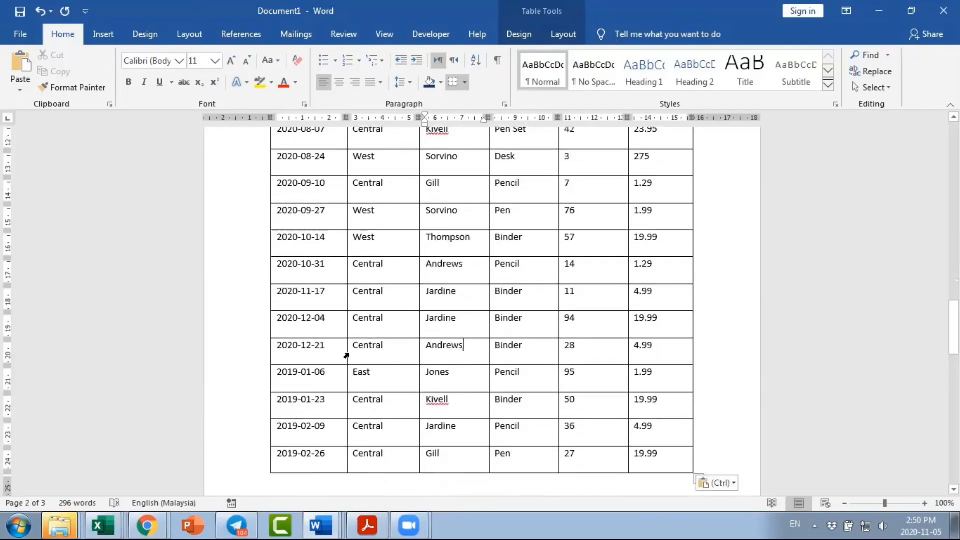
pyautogui.moveTo(281, 345); pyautogui.dragTo(679, 334)
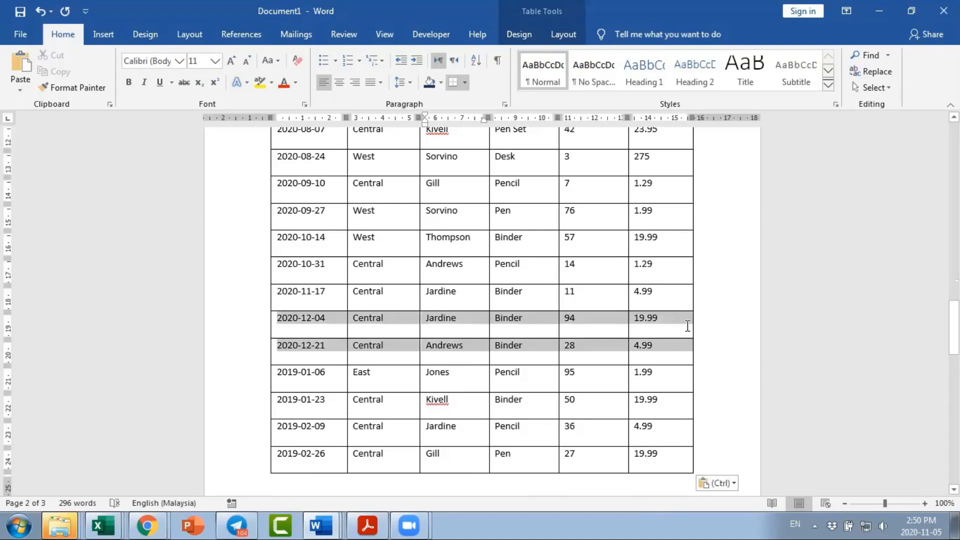
pyautogui.click(307, 373)
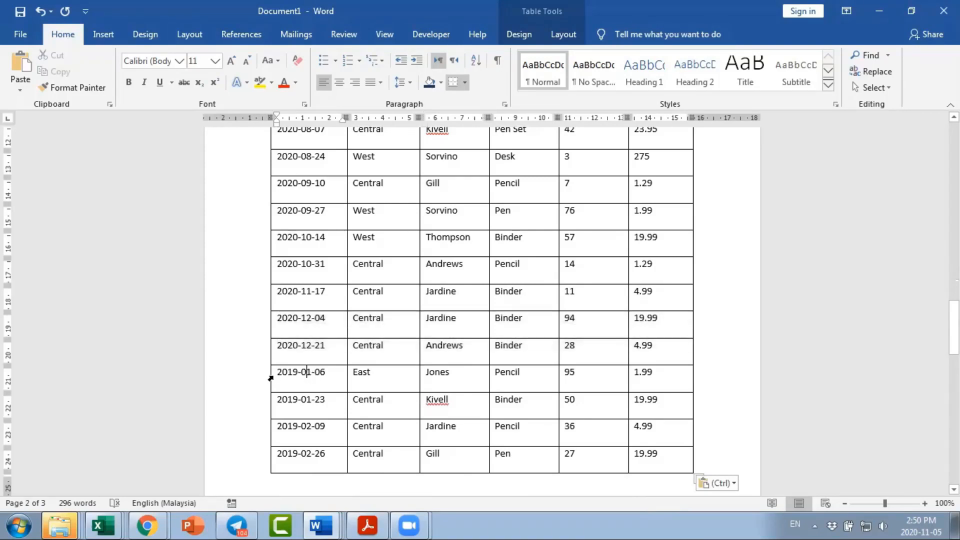
pyautogui.moveTo(257, 382)
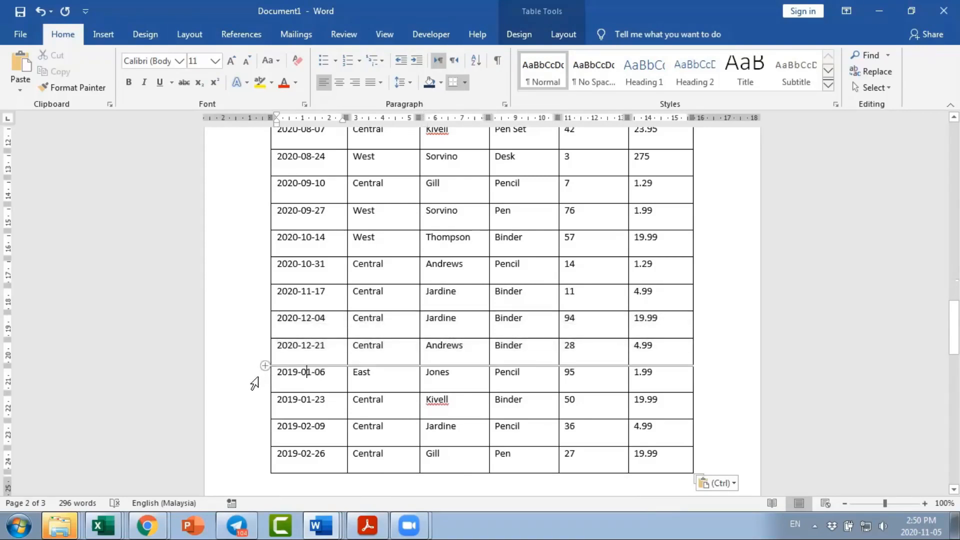
pyautogui.scroll(-6, 255, 380)
pyautogui.scroll(5, 255, 378)
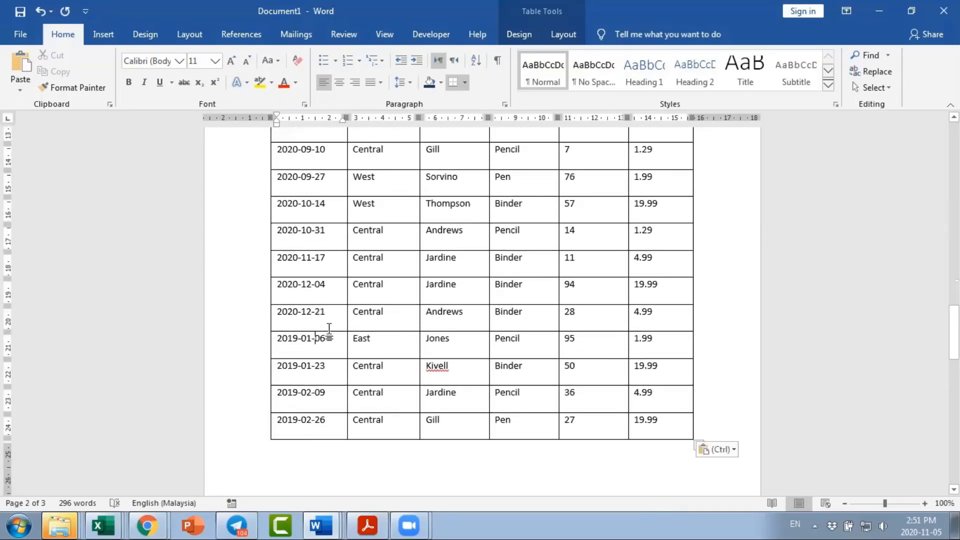
# Cut the four repeated rows, 2019-01-06 to 2019-02-26, from the table's end and undo the cut
pyautogui.click(316, 334)
pyautogui.moveTo(248, 352); pyautogui.dragTo(260, 436)
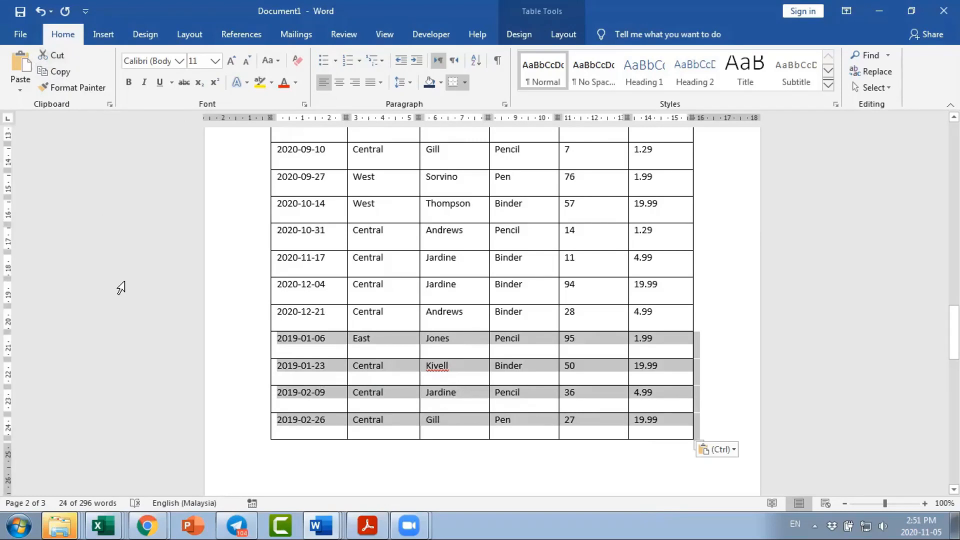
pyautogui.hotkey('ctrl', 'x')
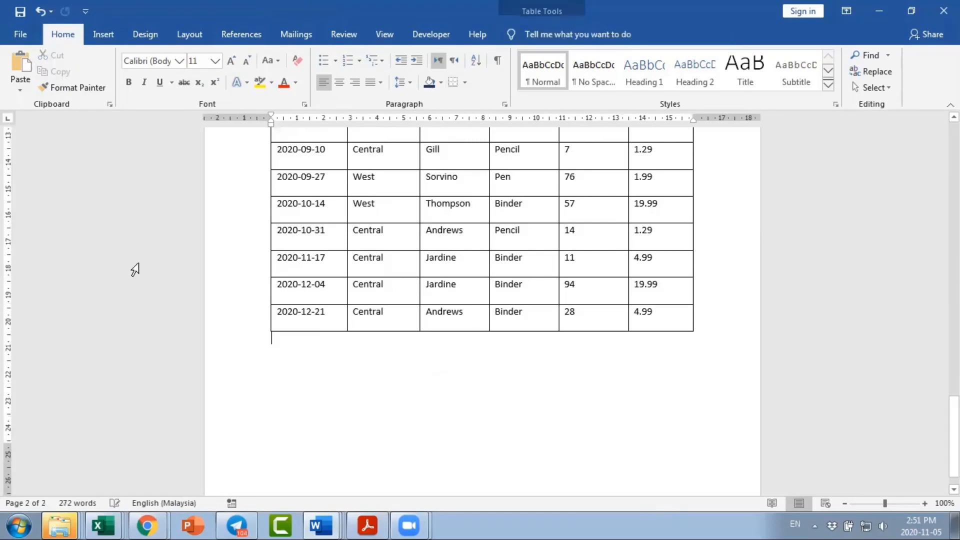
pyautogui.hotkey('ctrl', 'z')
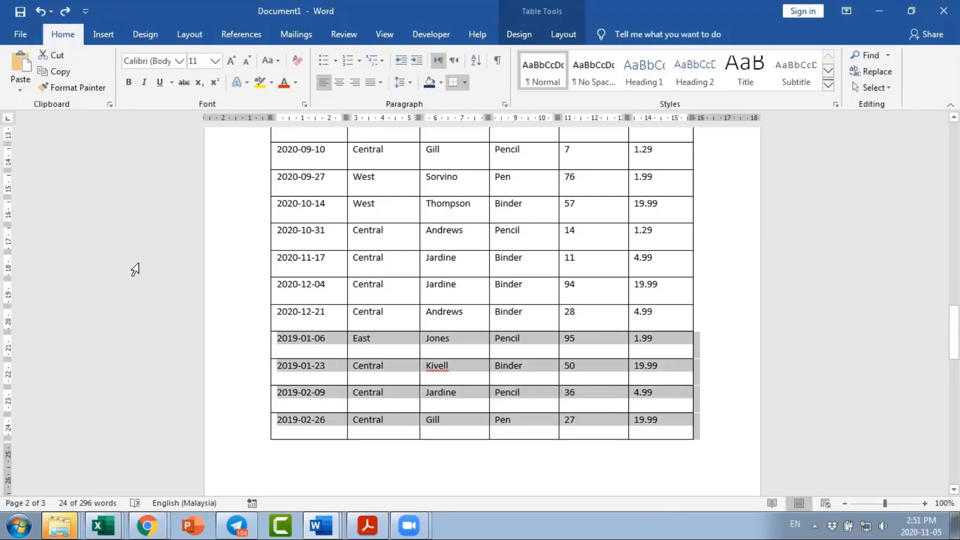
# Clear the four repeated records below the 2020-12-21 row and delete their emptied rows from the table's end
pyautogui.press('Delete')
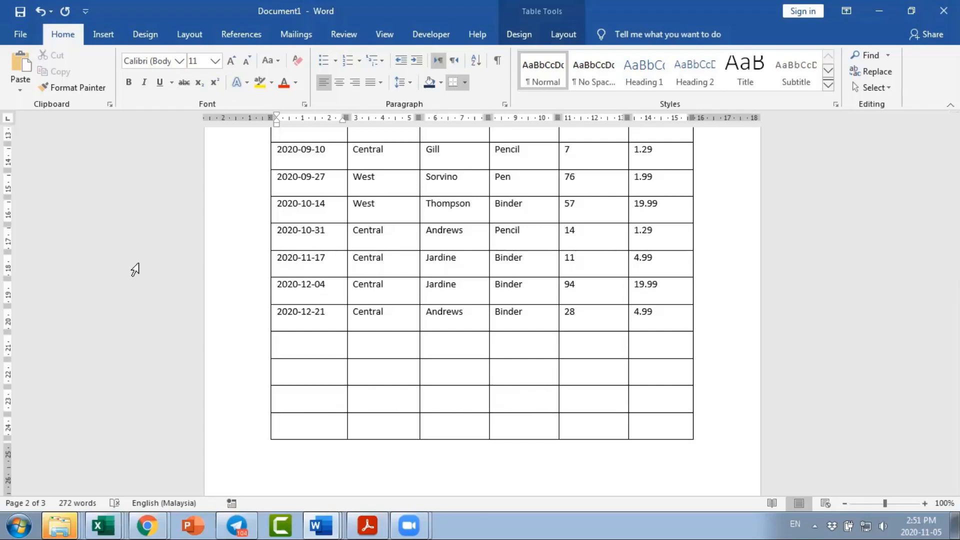
pyautogui.moveTo(257, 371); pyautogui.dragTo(491, 428)
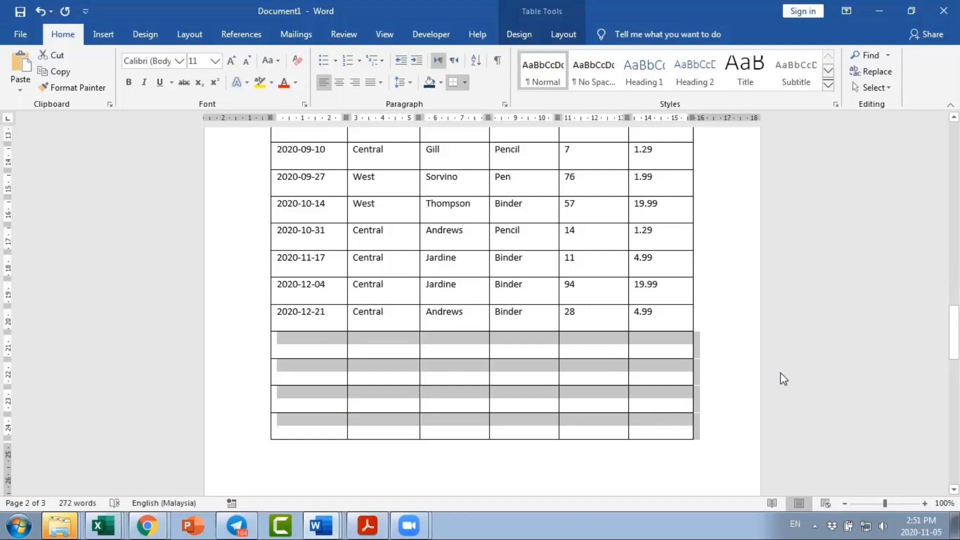
pyautogui.press('BackSpace')
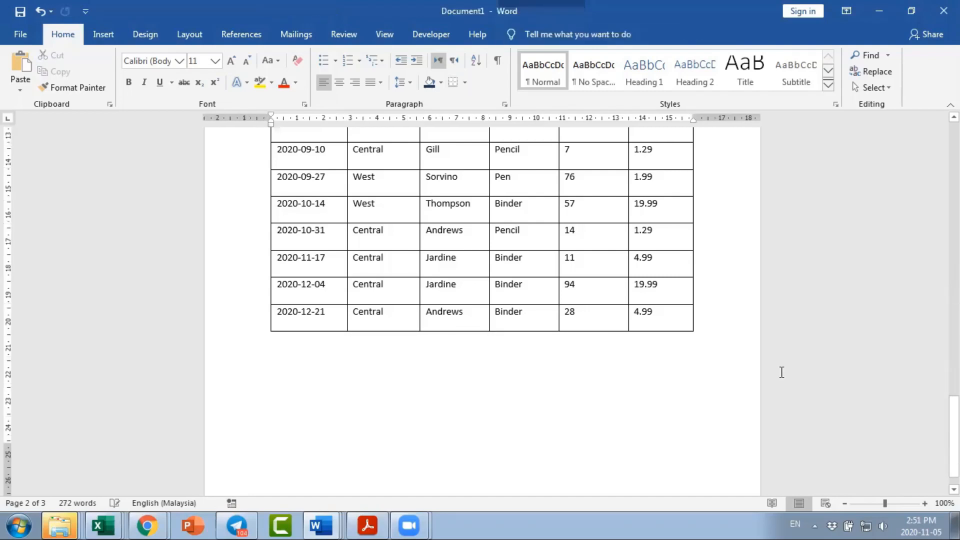
# View both pages side by side and compare the table's first row on page 2 with the header row on page 1
pyautogui.scroll(10, 781, 373)
pyautogui.scroll(15, 781, 372)
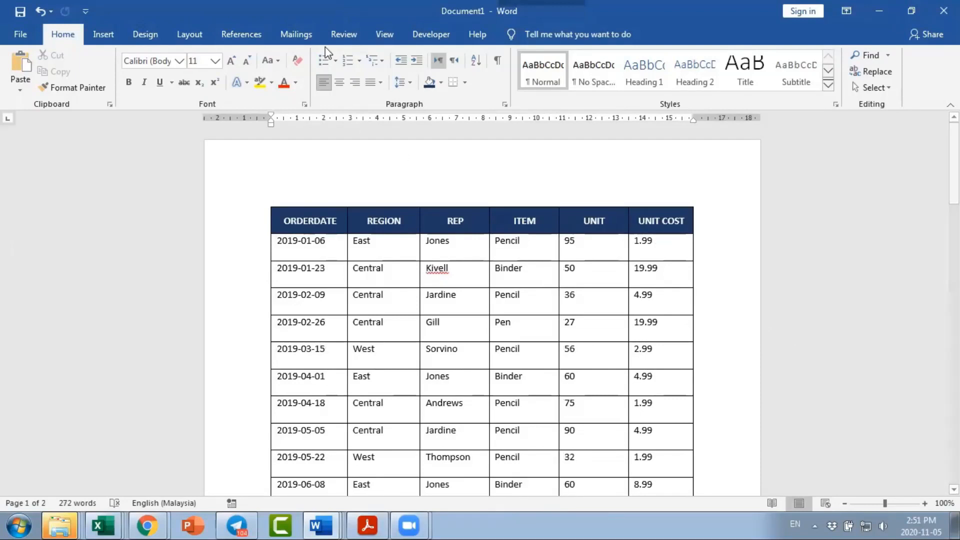
pyautogui.click(383, 35)
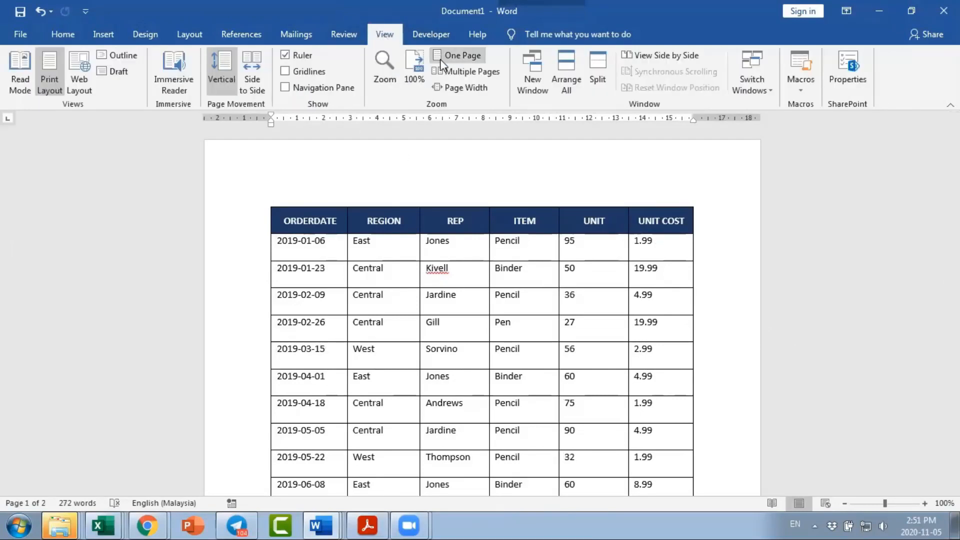
pyautogui.click(442, 72)
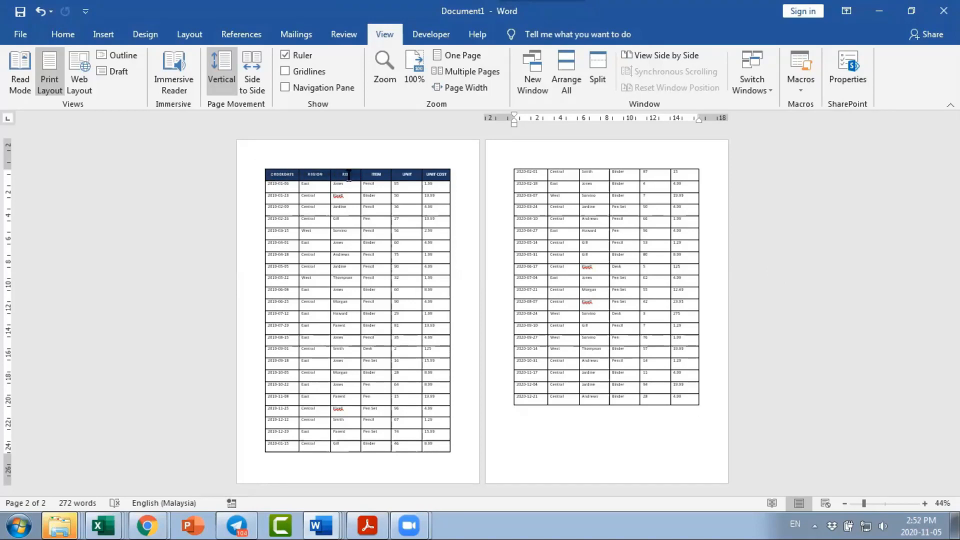
pyautogui.click(435, 178)
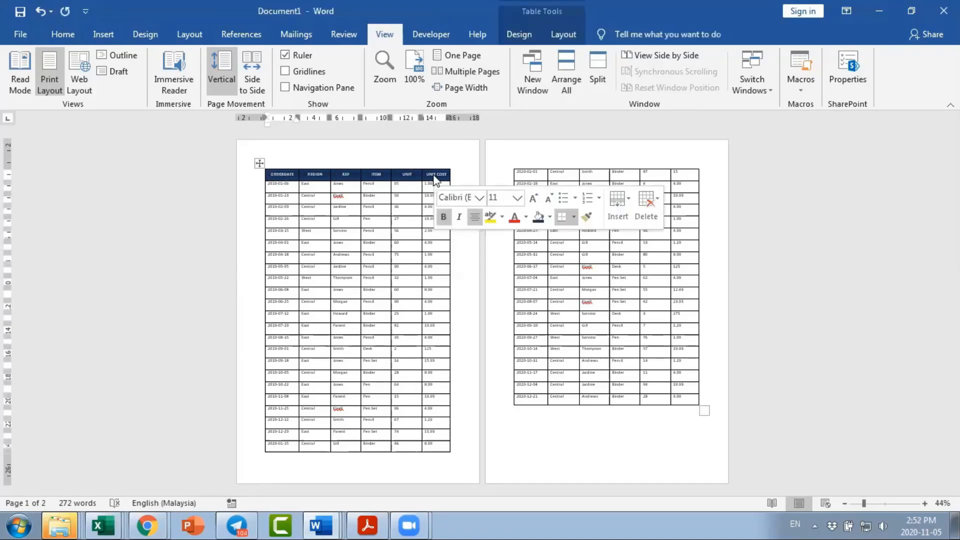
pyautogui.moveTo(518, 172); pyautogui.dragTo(681, 177)
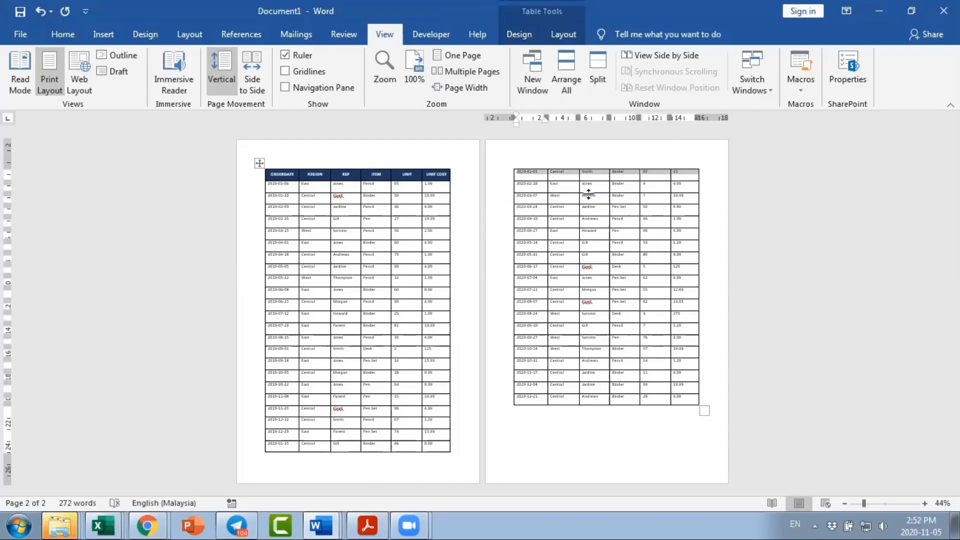
pyautogui.click(753, 214)
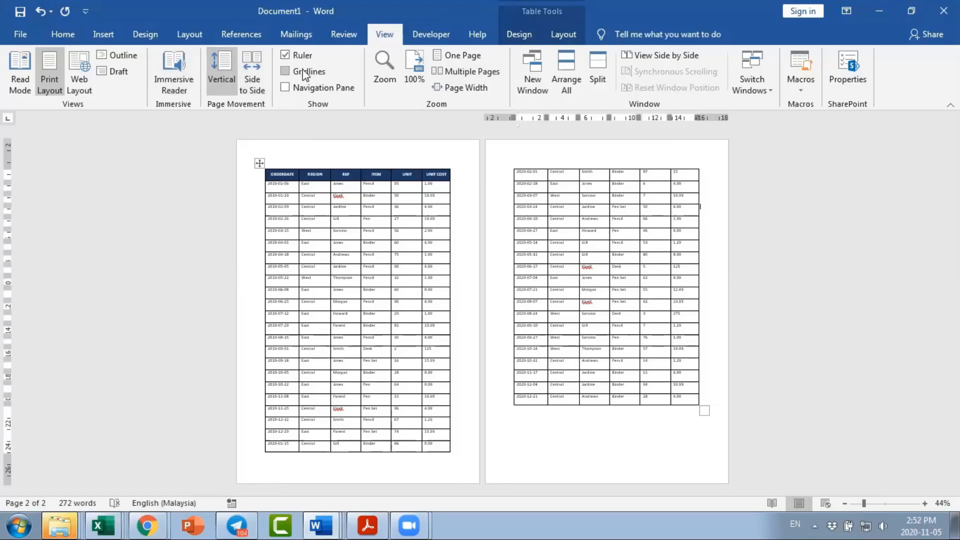
# Set the table's header row to repeat at the top of each page, and check both pages before returning to 100% zoom
pyautogui.click(410, 64)
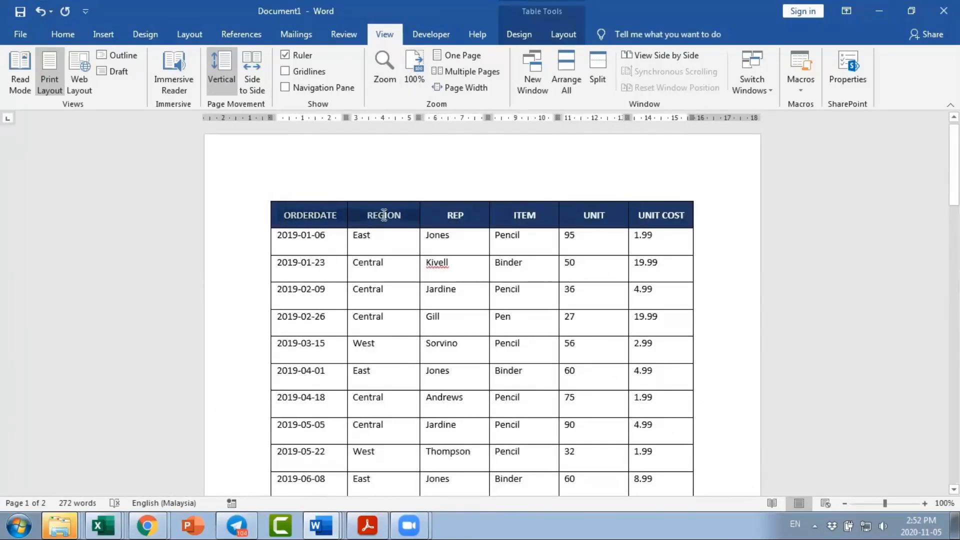
pyautogui.rightClick(608, 213)
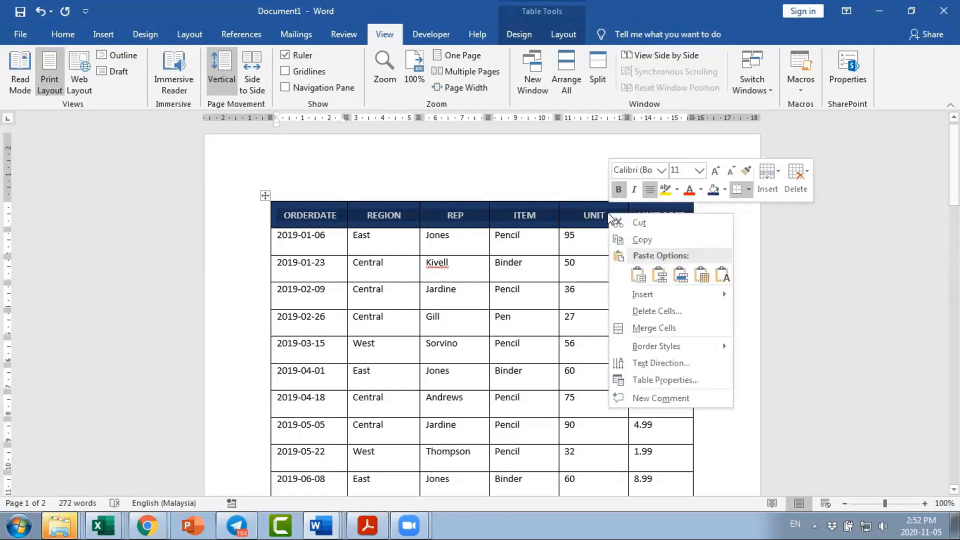
pyautogui.click(664, 381)
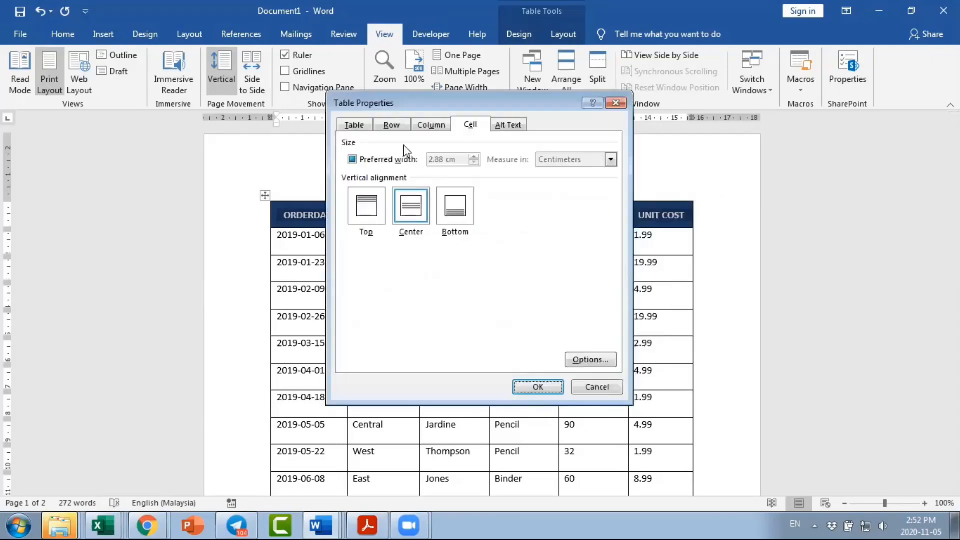
pyautogui.click(398, 129)
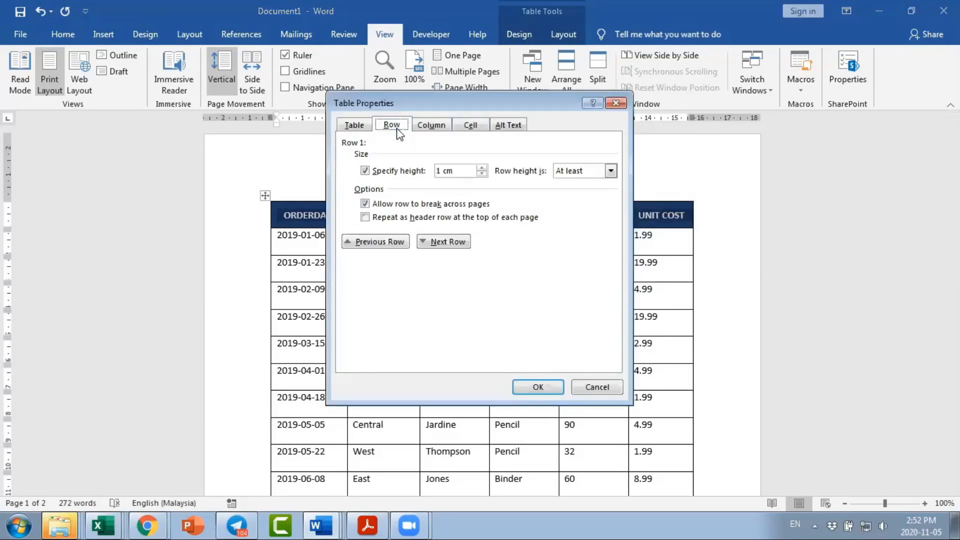
pyautogui.click(366, 218)
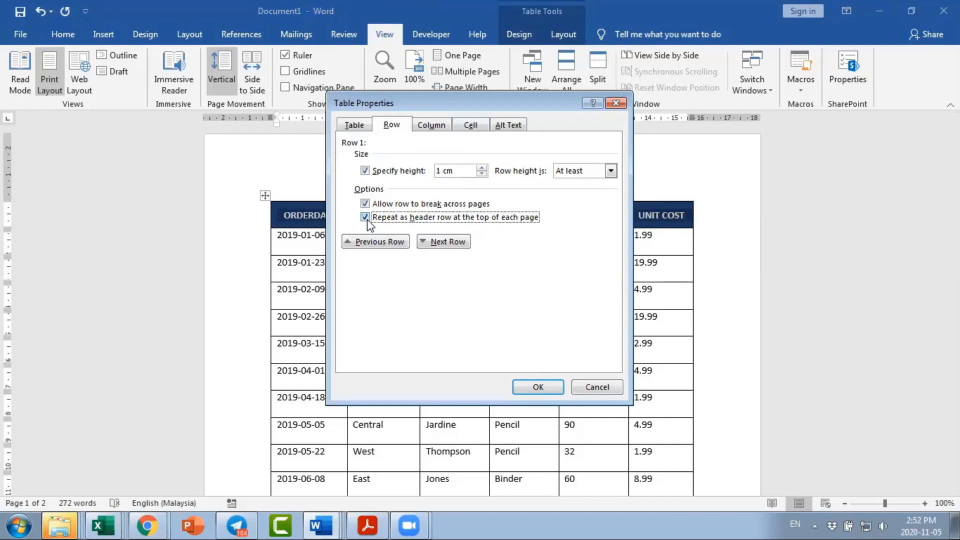
pyautogui.click(535, 387)
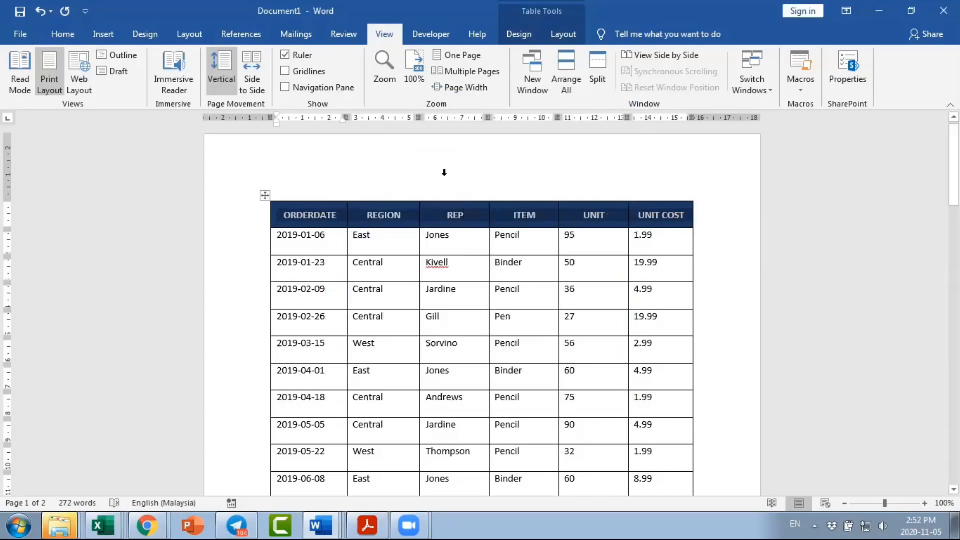
pyautogui.click(442, 73)
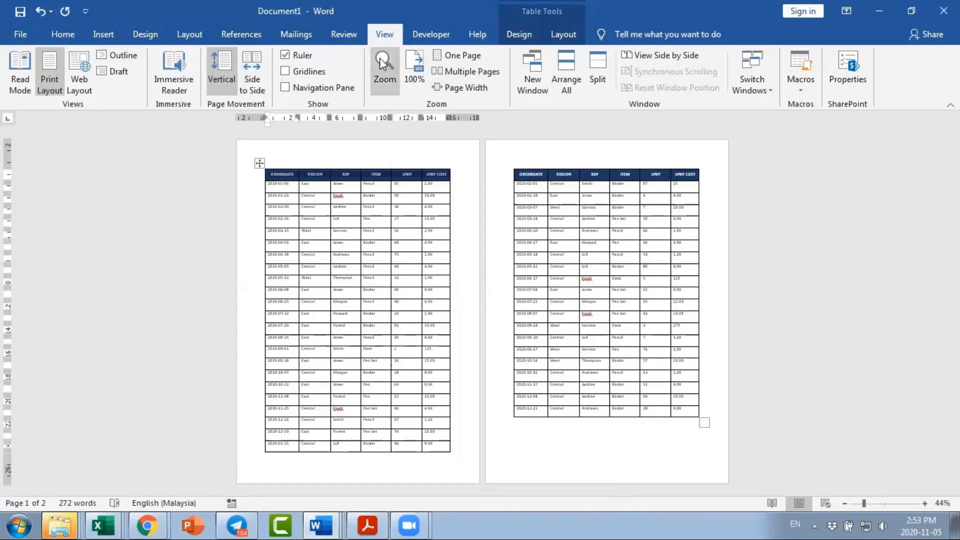
pyautogui.click(414, 68)
# Set the vertical alignment of all cells in the table to Center
pyautogui.scroll(-3, 421, 351)
pyautogui.scroll(3, 421, 351)
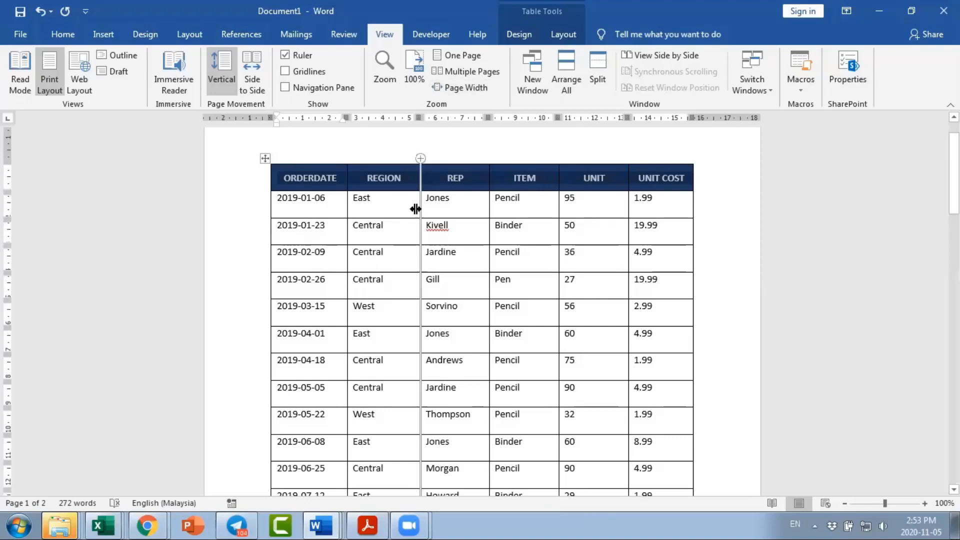
pyautogui.moveTo(335, 205); pyautogui.dragTo(651, 206)
pyautogui.click(568, 264)
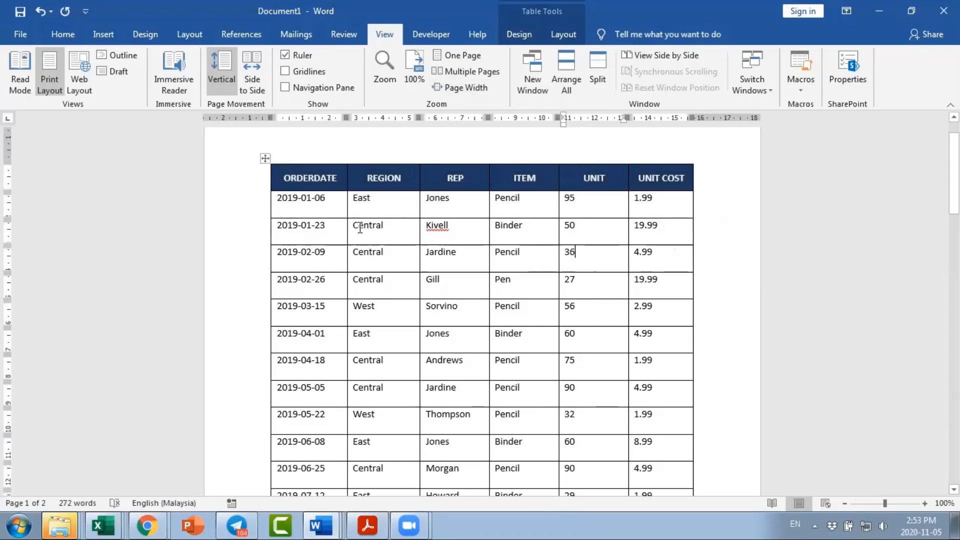
pyautogui.click(265, 160)
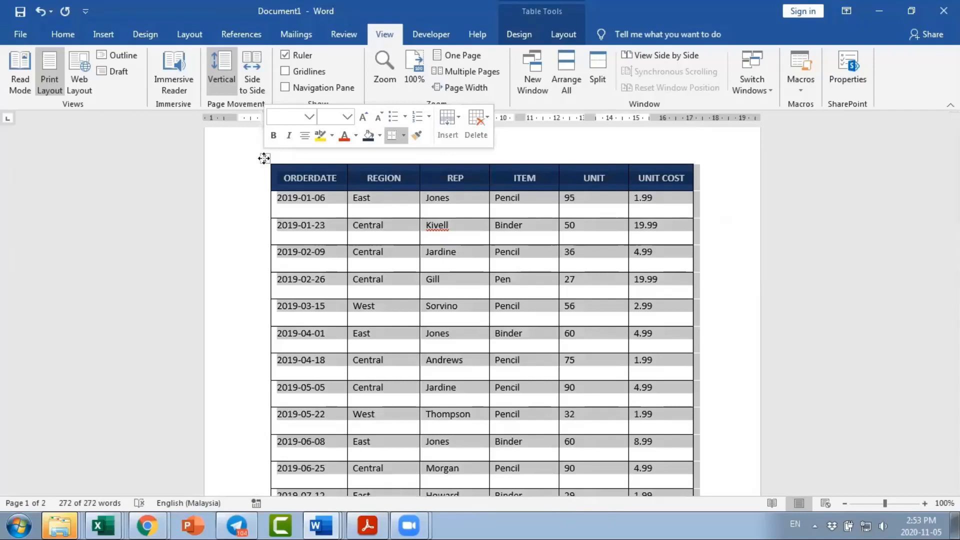
pyautogui.rightClick(264, 158)
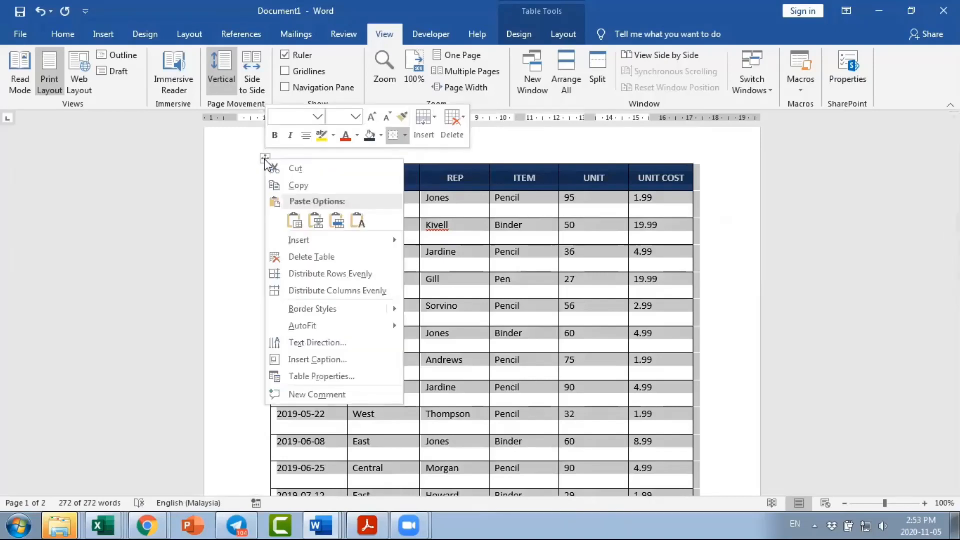
pyautogui.click(343, 377)
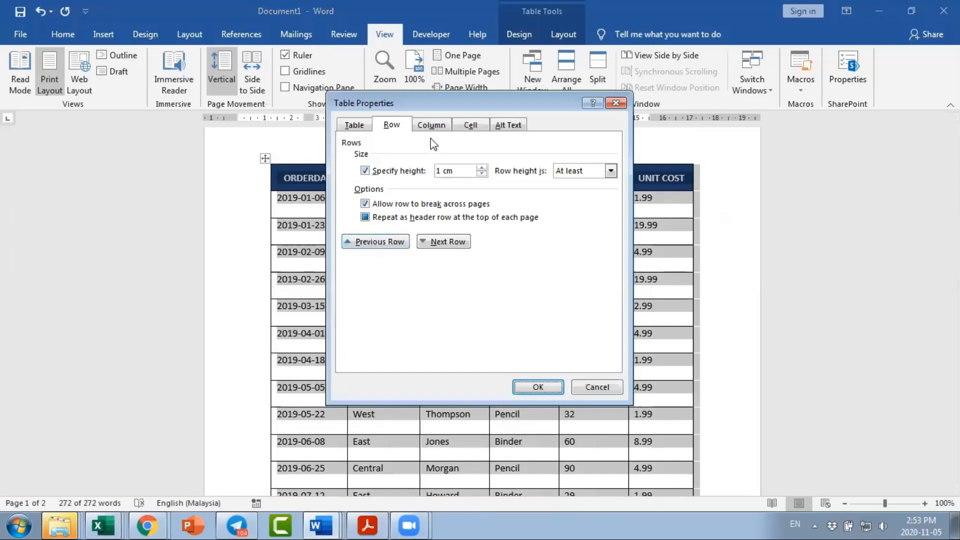
pyautogui.click(456, 127)
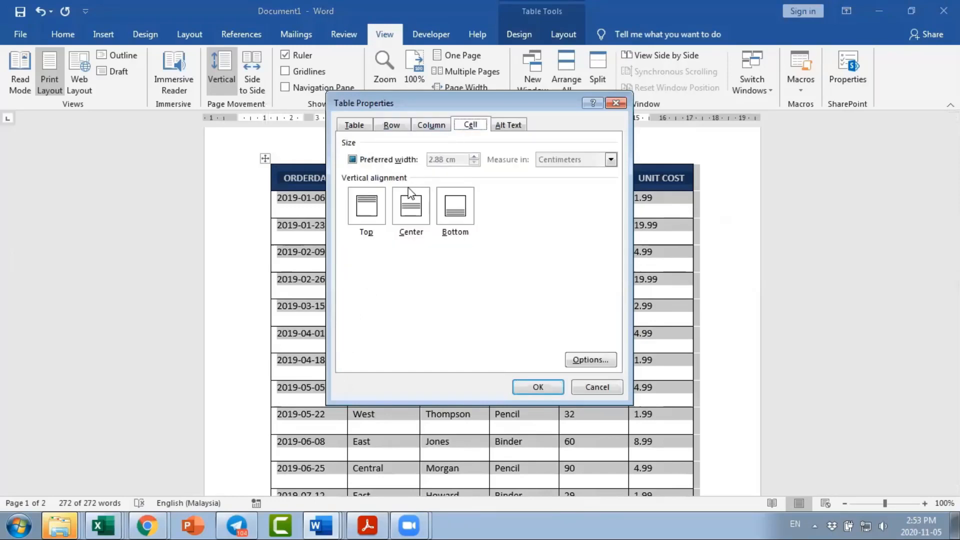
pyautogui.click(411, 210)
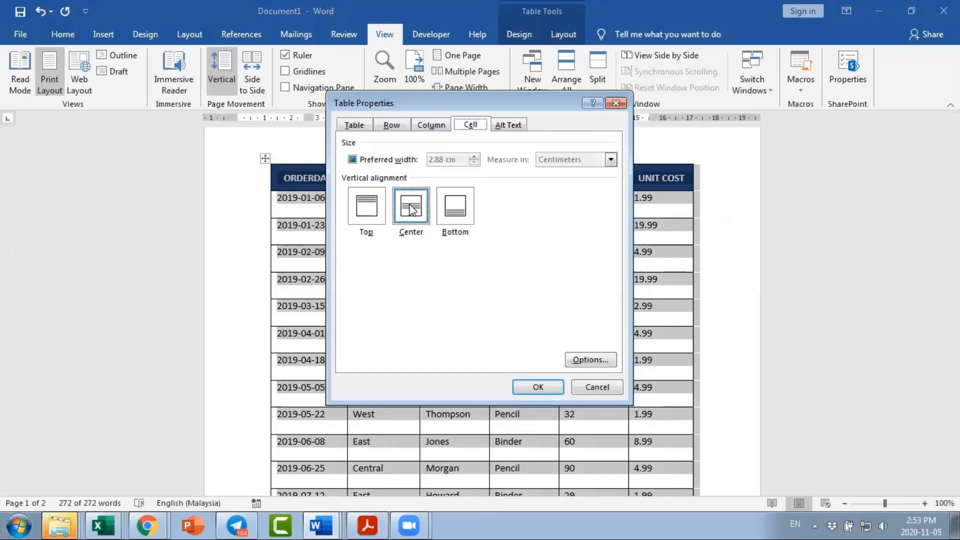
pyautogui.click(527, 387)
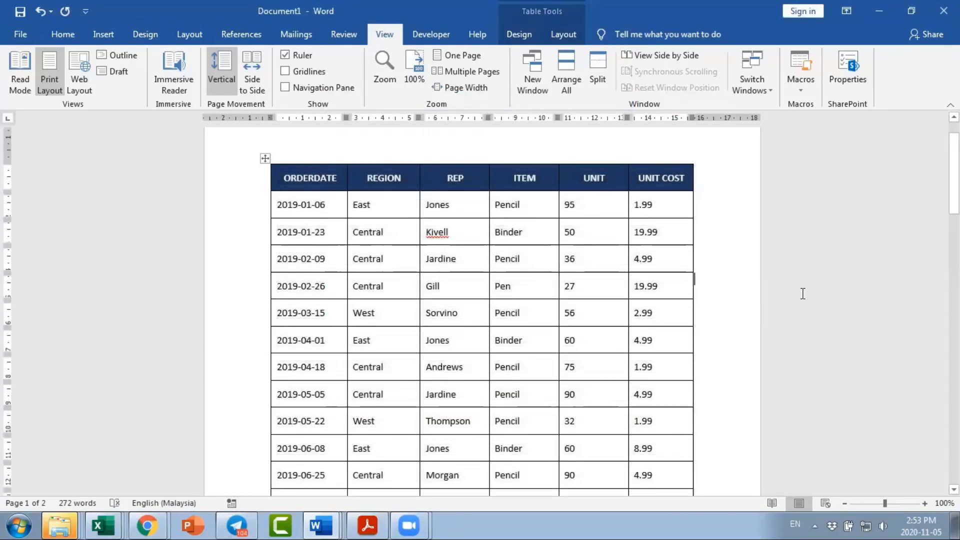
# Center the text of all table rows horizontally and look through the table on both pages
pyautogui.scroll(-5, 798, 281)
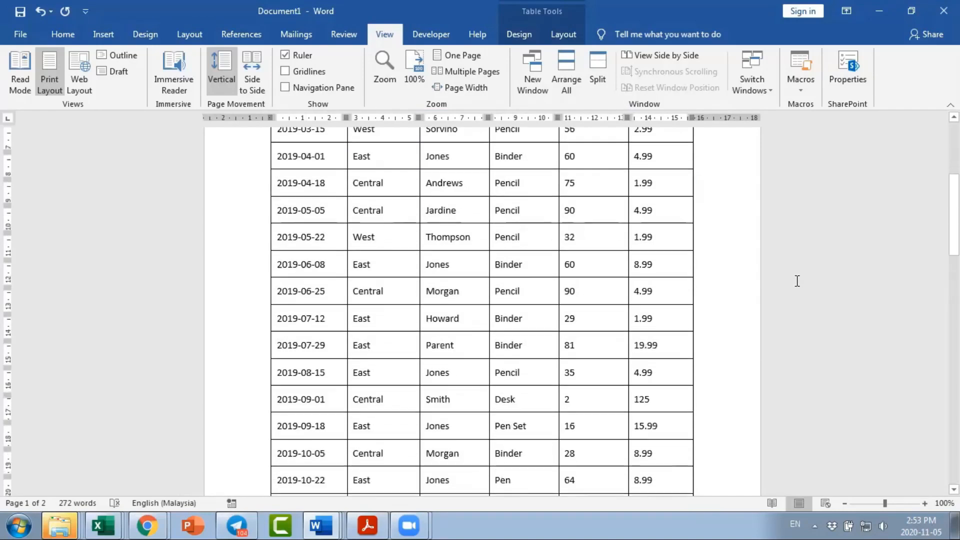
pyautogui.scroll(-15, 797, 281)
pyautogui.scroll(12, 780, 290)
pyautogui.scroll(5, 780, 290)
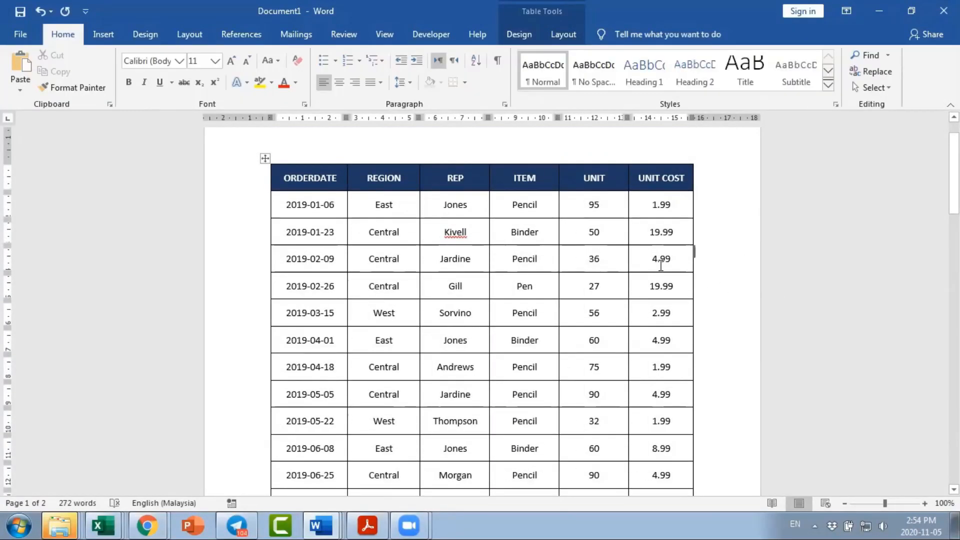
pyautogui.scroll(-10, 638, 317)
pyautogui.scroll(-15, 628, 323)
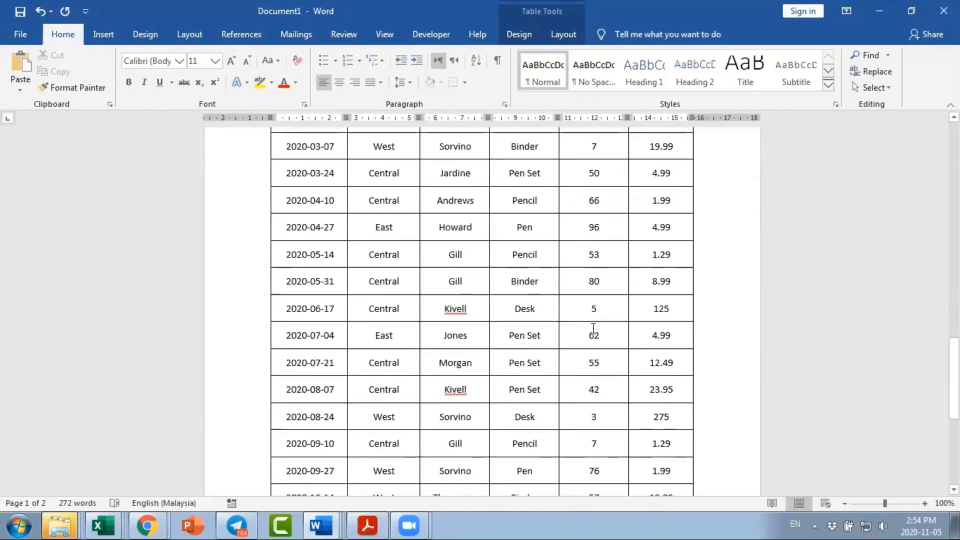
pyautogui.scroll(-4, 593, 329)
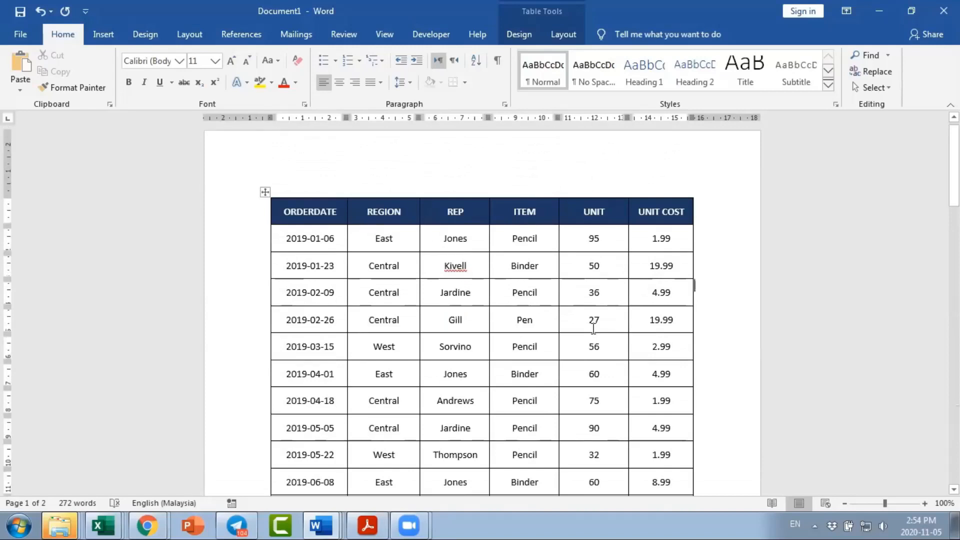
pyautogui.scroll(-1, 594, 327)
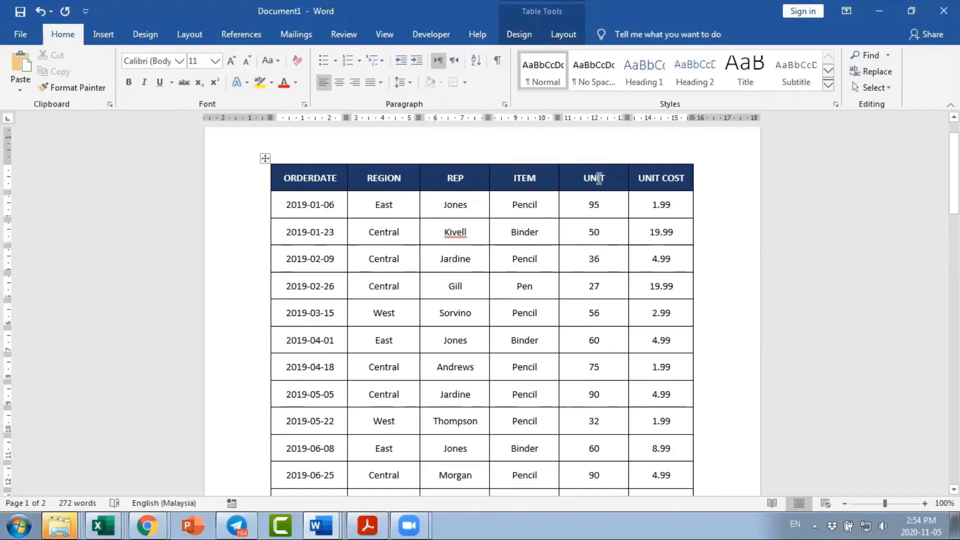
# Add a column after UNIT COST at the table's end and head it TOTAL COST
pyautogui.click(593, 146)
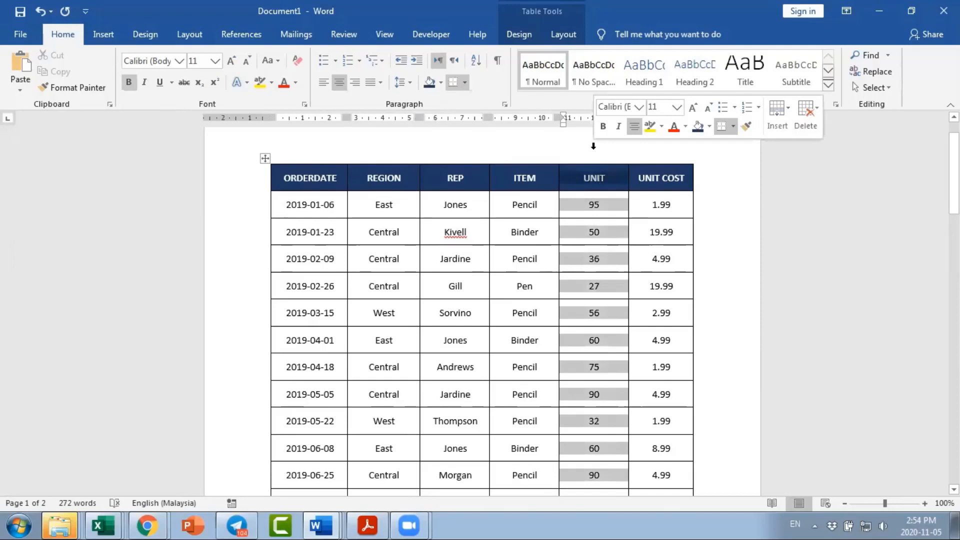
pyautogui.click(656, 149)
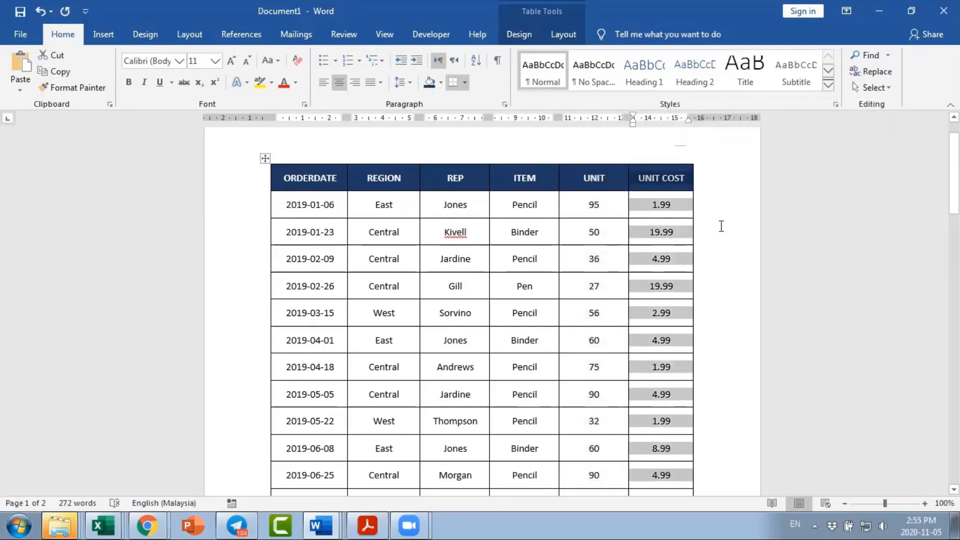
pyautogui.click(722, 226)
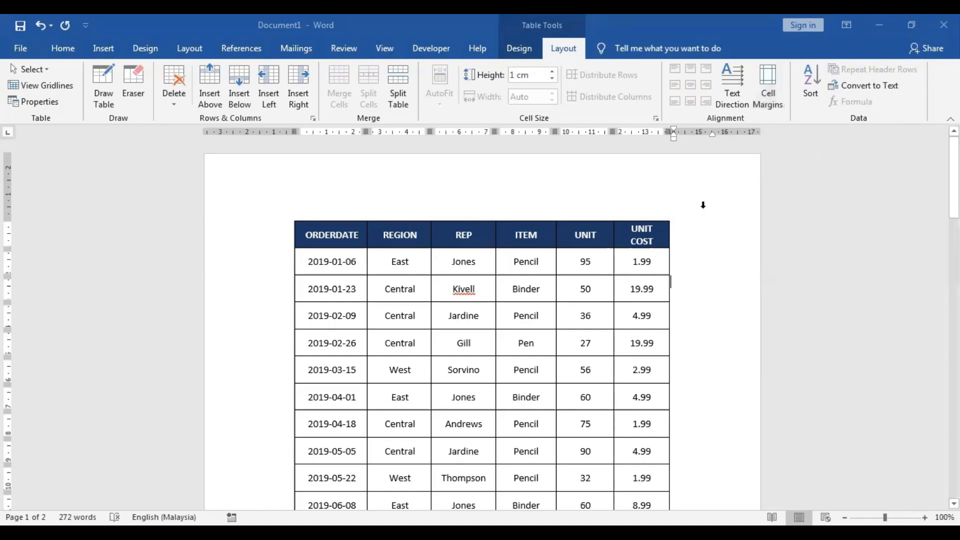
pyautogui.click(670, 216)
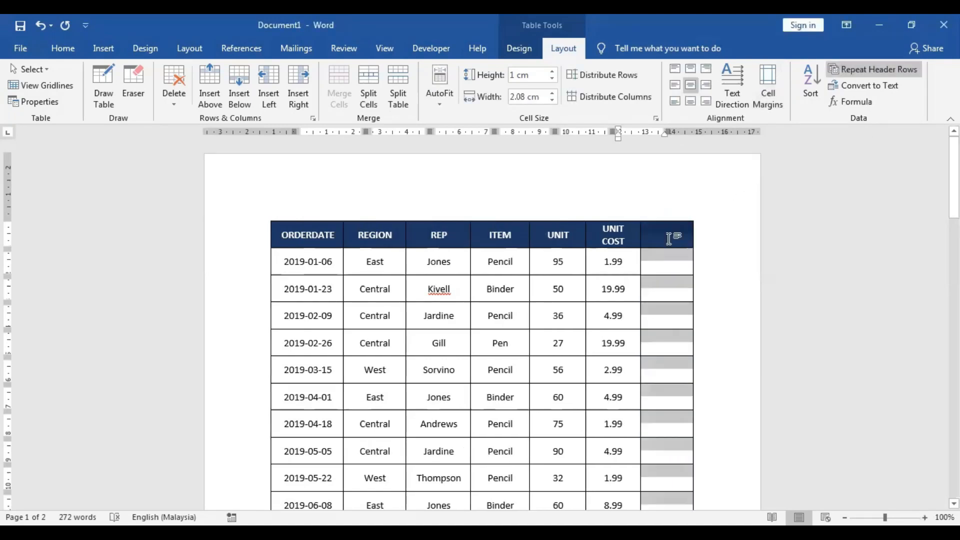
pyautogui.click(669, 238)
pyautogui.write('t')
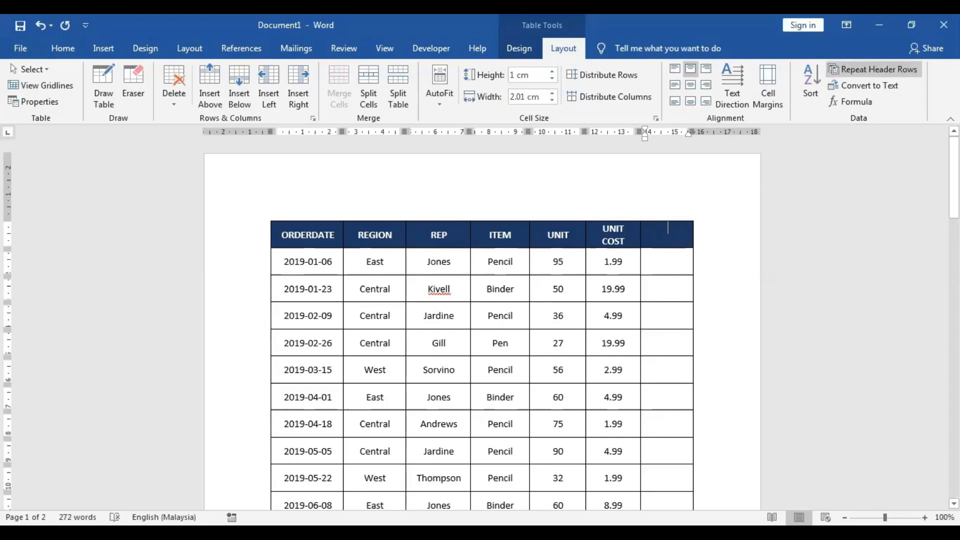
pyautogui.press('BackSpace')
pyautogui.write('TOTAL COST')
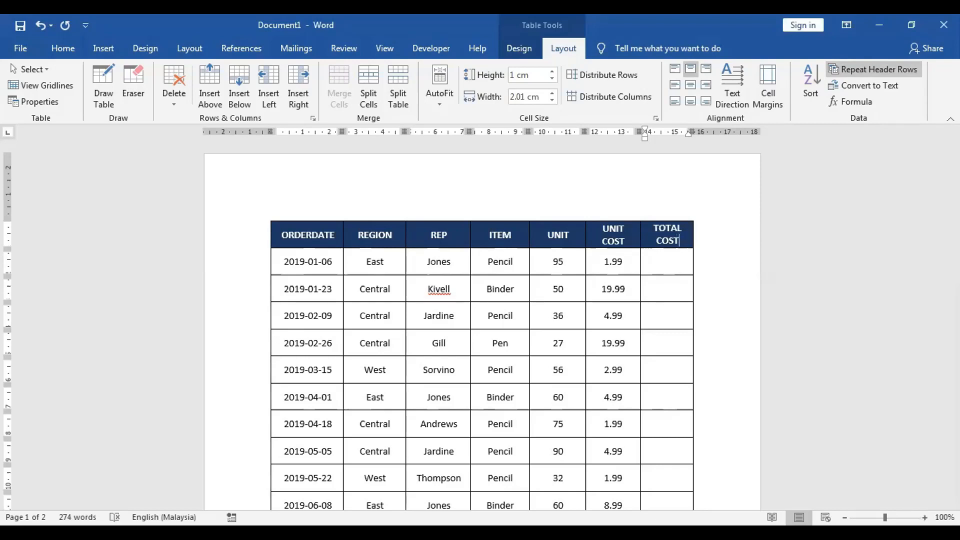
# Open the Formula dialog for the TOTAL COST cell of the 2019-01-06 row
pyautogui.moveTo(555, 261); pyautogui.dragTo(608, 261)
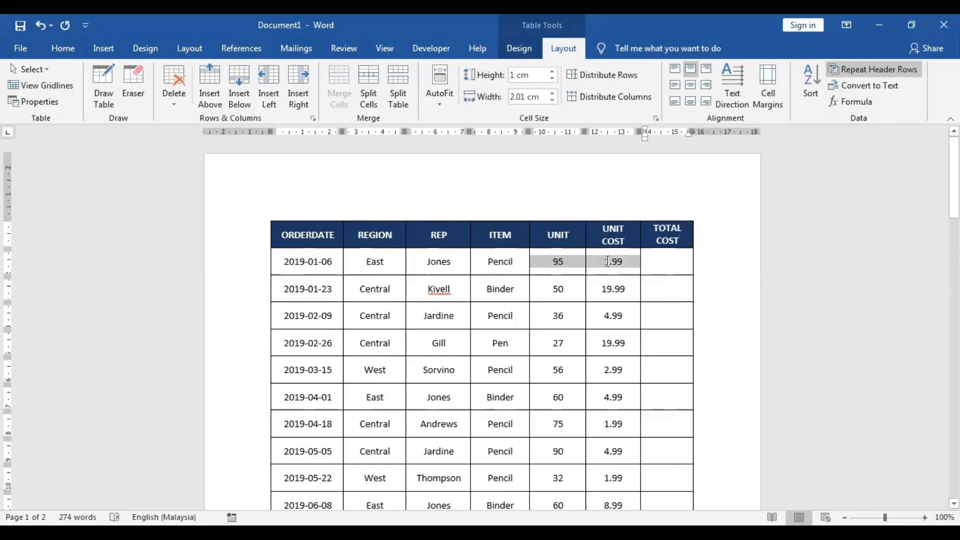
pyautogui.click(561, 263)
pyautogui.moveTo(547, 262); pyautogui.dragTo(598, 270)
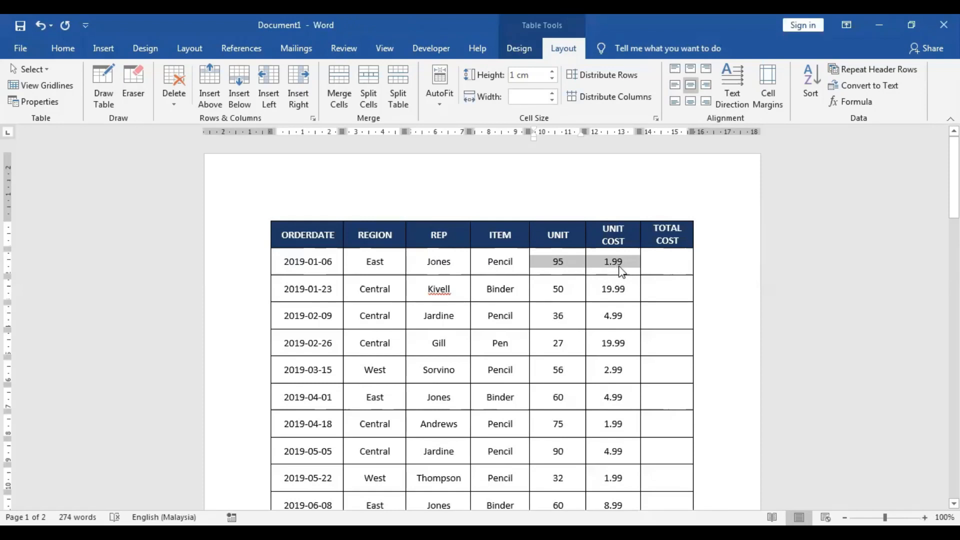
pyautogui.click(658, 261)
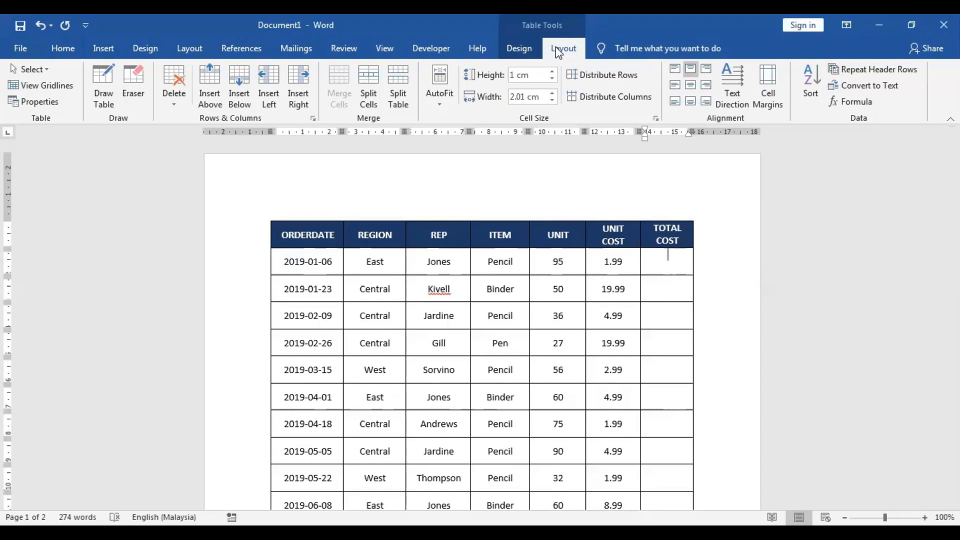
pyautogui.click(853, 103)
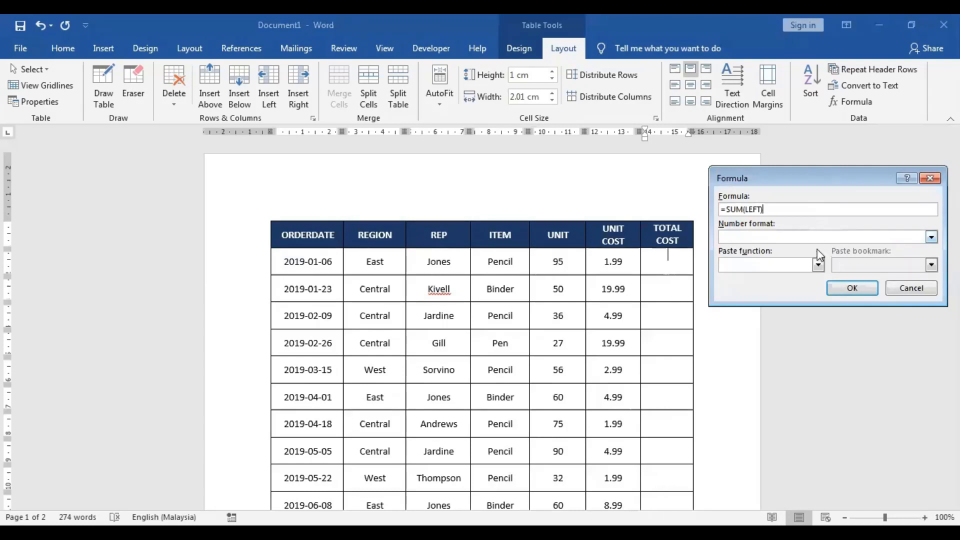
# Replace the default SUM formula with PRODUCT of the cells to the left and insert it in the first TOTAL COST cell
pyautogui.click(818, 265)
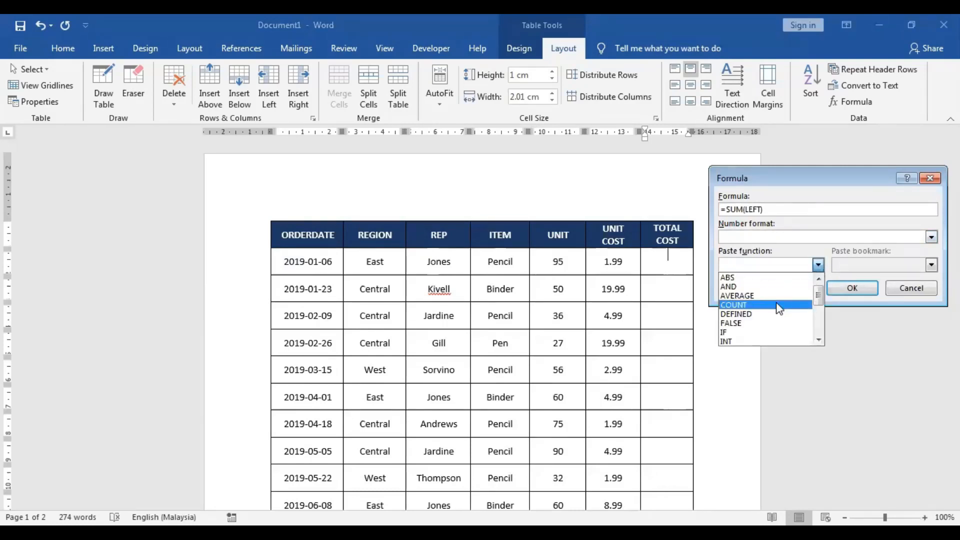
pyautogui.moveTo(741, 210); pyautogui.dragTo(731, 210)
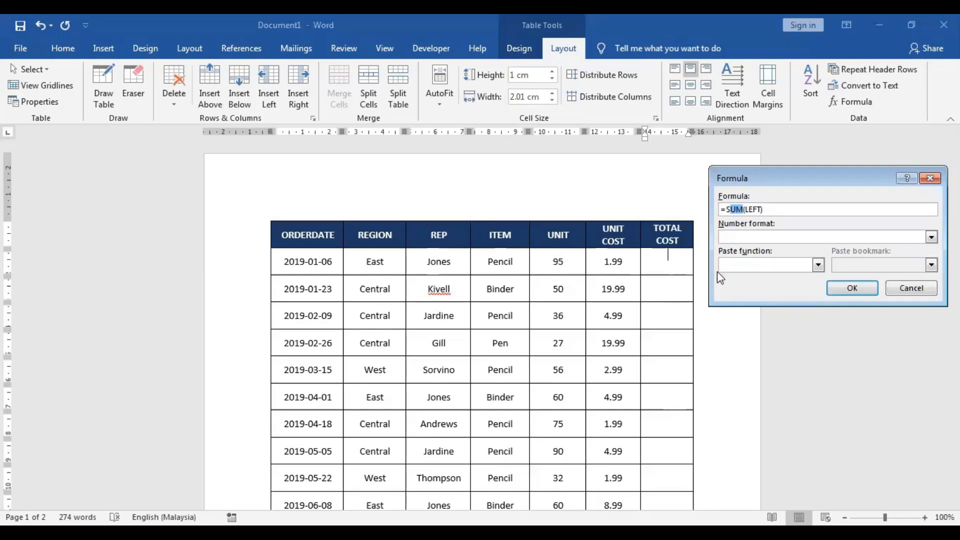
pyautogui.click(775, 209)
pyautogui.click(814, 265)
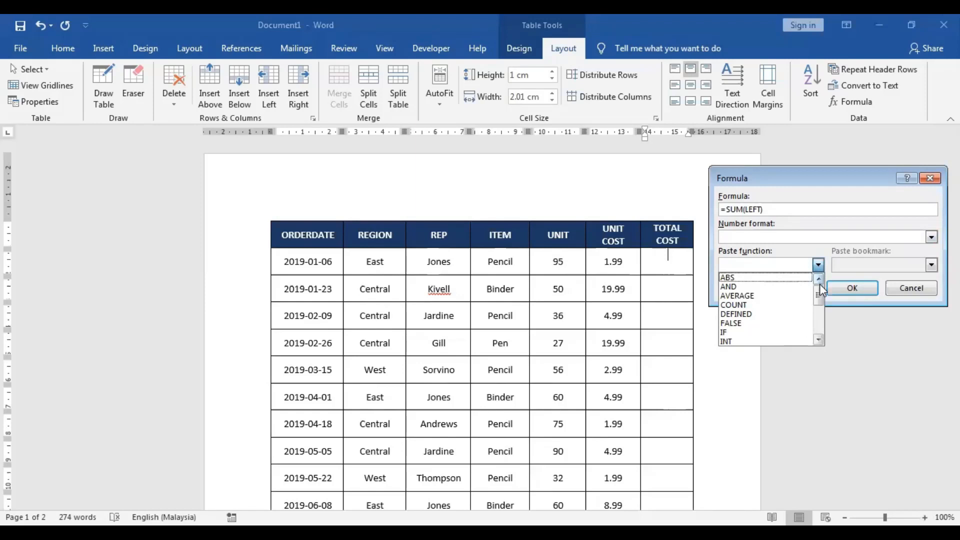
pyautogui.moveTo(819, 300); pyautogui.dragTo(819, 323)
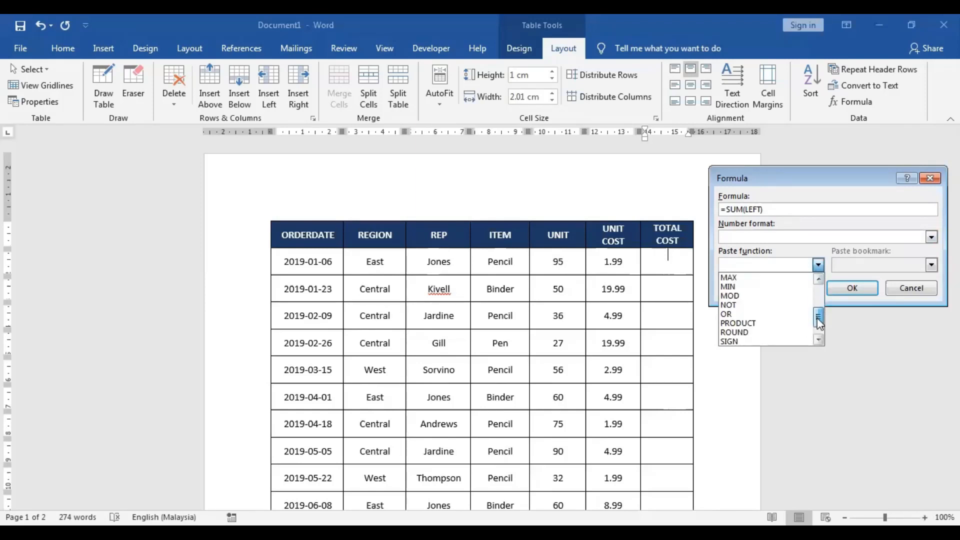
pyautogui.click(760, 326)
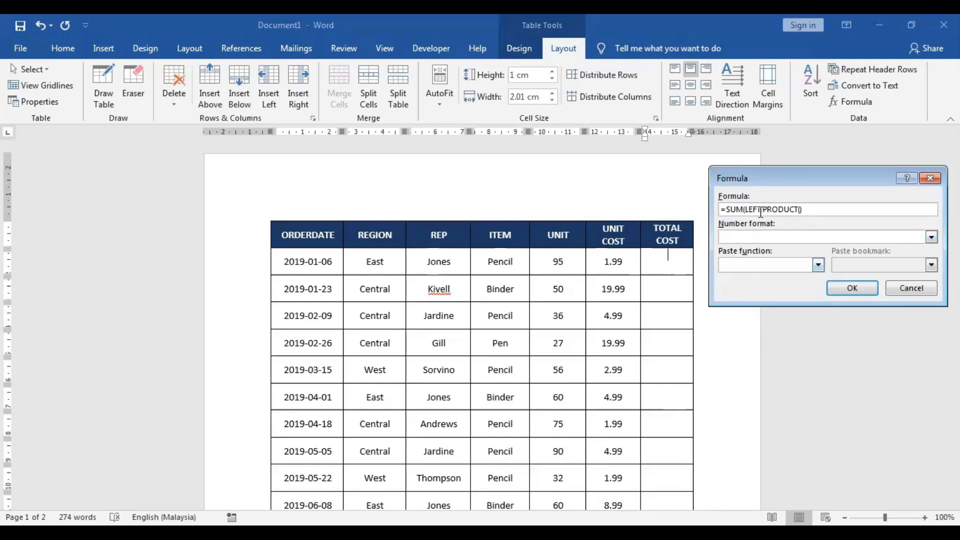
pyautogui.moveTo(802, 210); pyautogui.dragTo(727, 219)
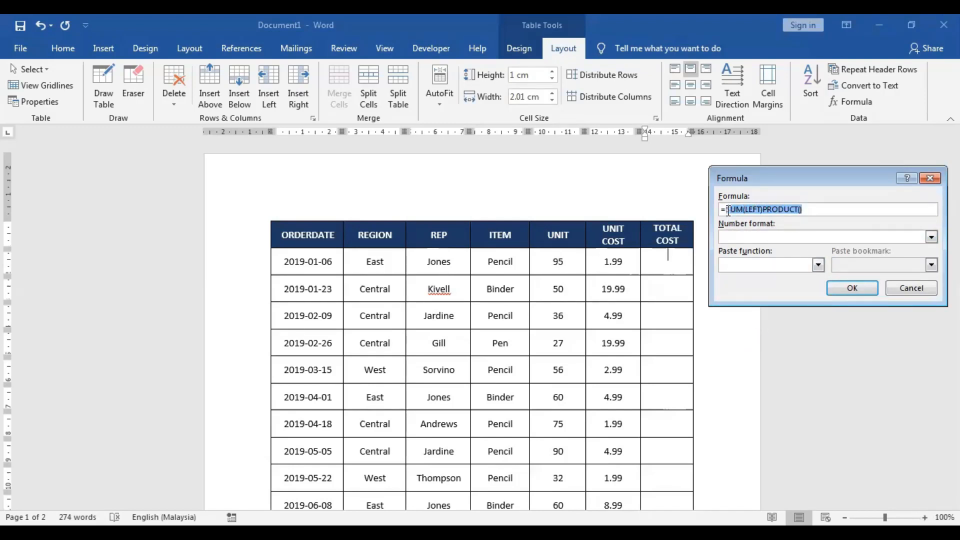
pyautogui.press('BackSpace')
pyautogui.click(818, 265)
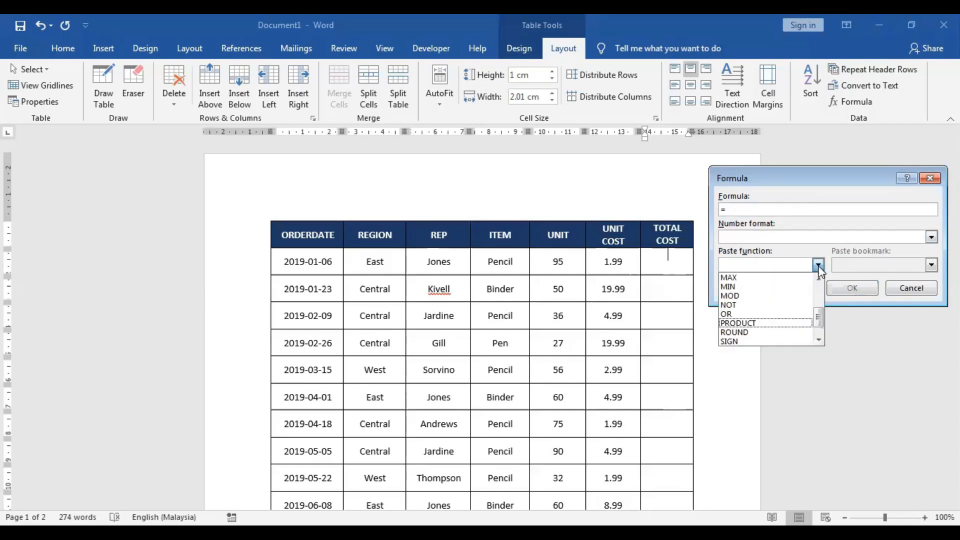
pyautogui.click(779, 324)
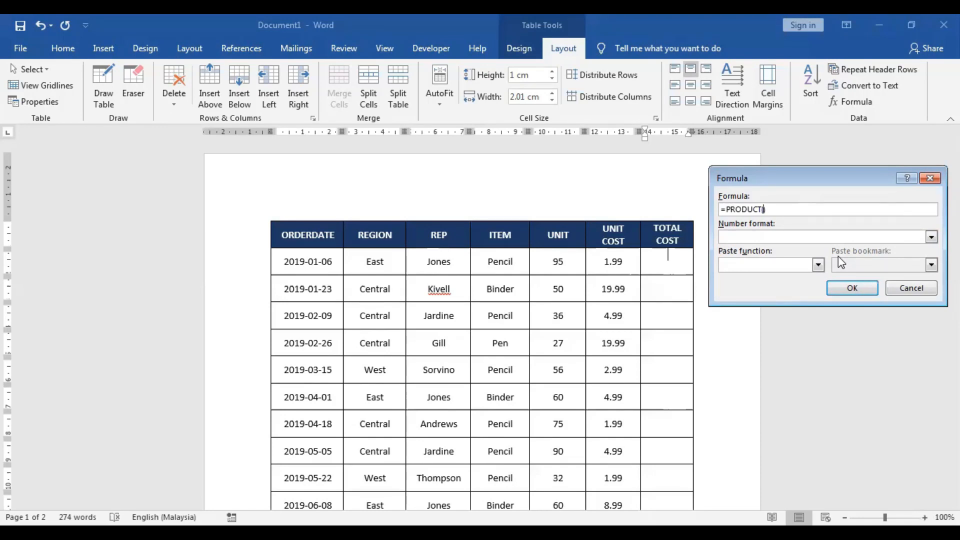
pyautogui.write('l')
pyautogui.click(870, 289)
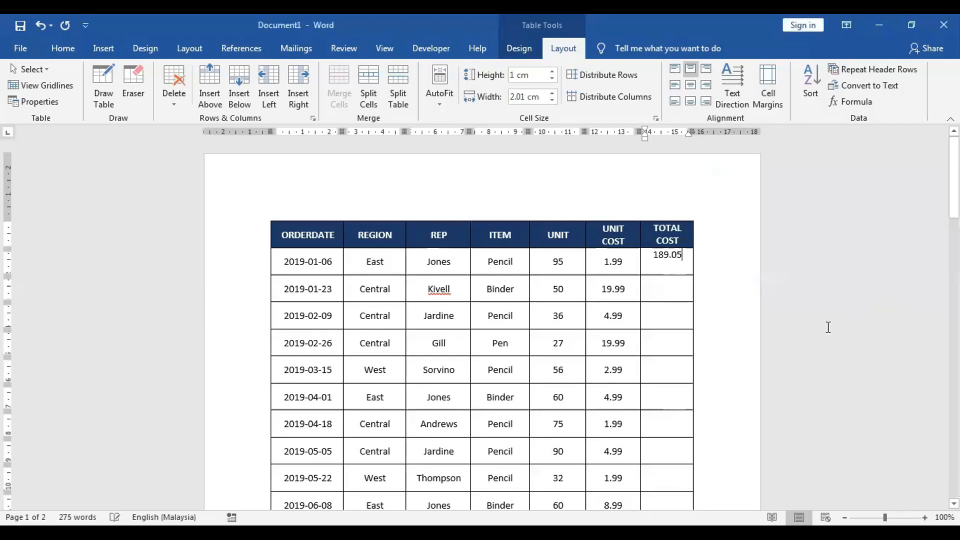
# Repeat the product formula in the TOTAL COST cells of the rows from 2019-01-23 through 2019-08-15
pyautogui.scroll(-1, 828, 328)
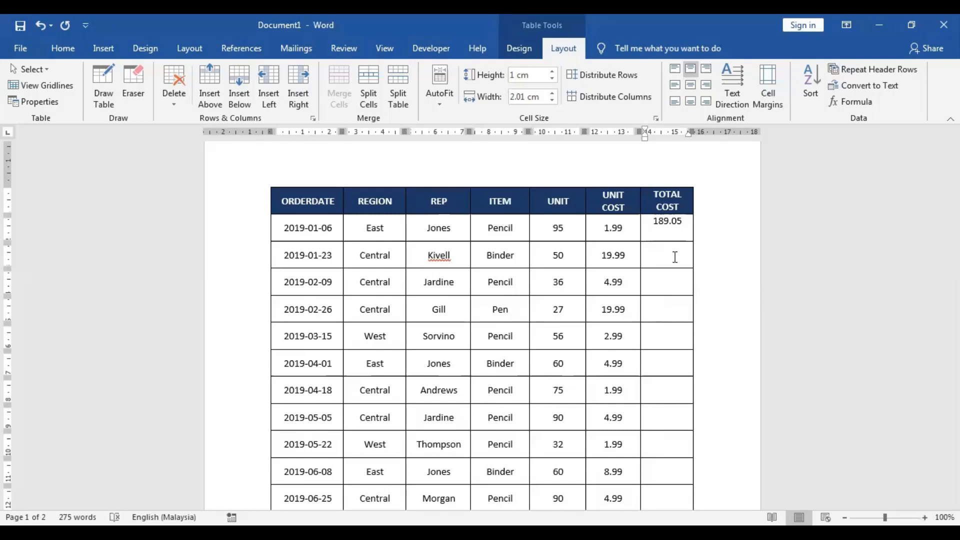
pyautogui.scroll(-10, 672, 280)
pyautogui.scroll(-12, 670, 323)
pyautogui.scroll(6, 670, 324)
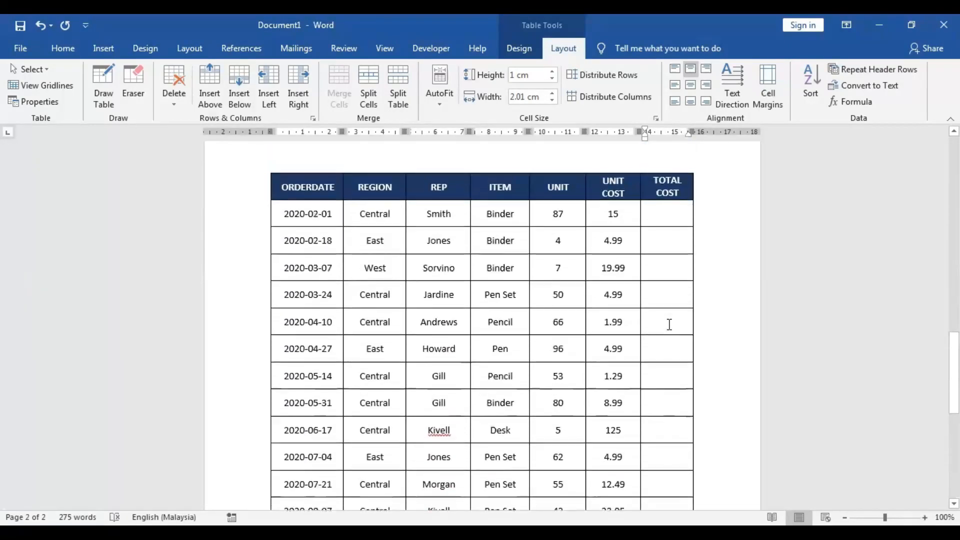
pyautogui.scroll(10, 669, 324)
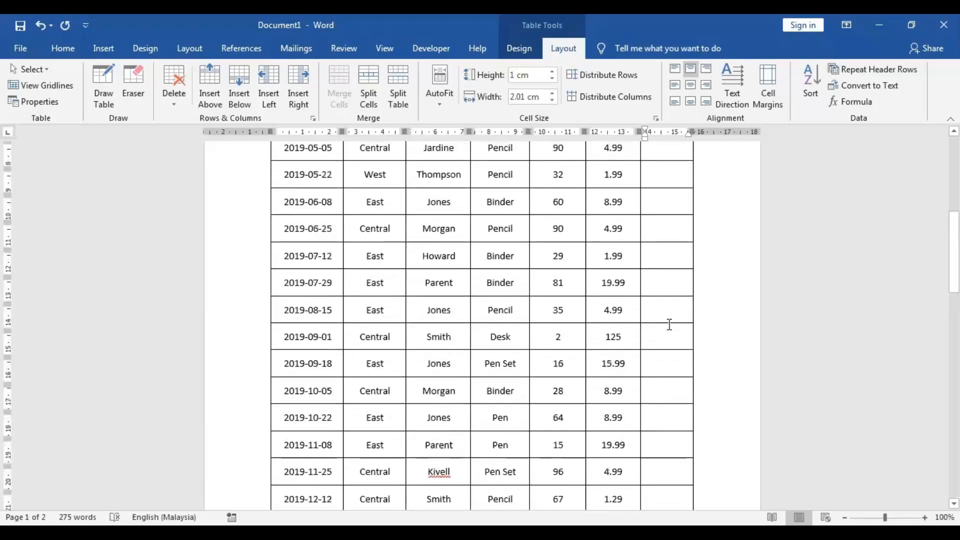
pyautogui.scroll(5, 669, 324)
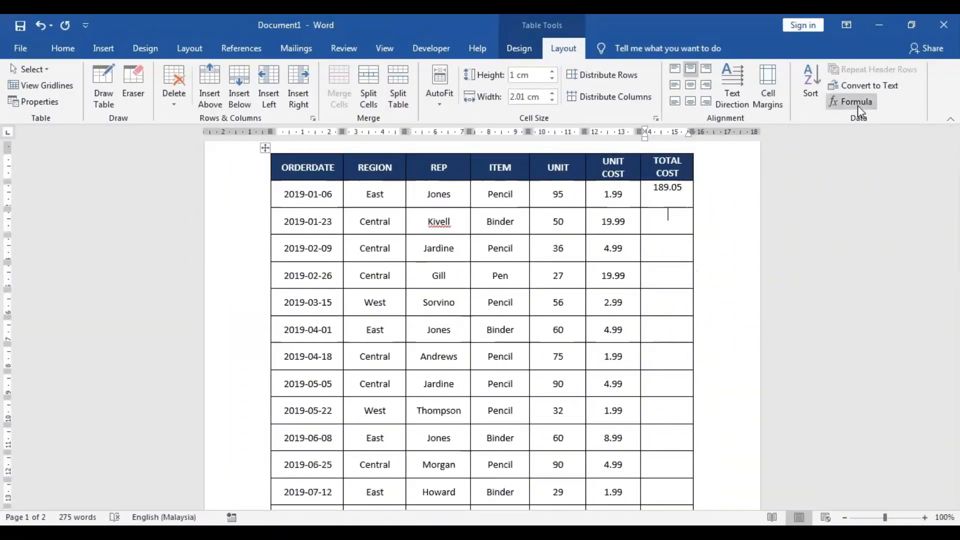
pyautogui.click(679, 225)
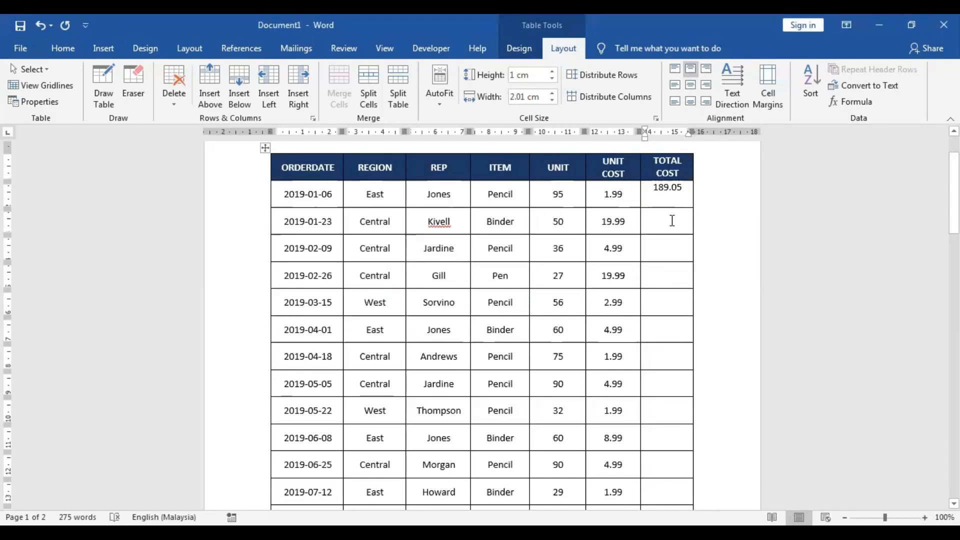
pyautogui.press('F4')
pyautogui.click(670, 242)
pyautogui.press('F4')
pyautogui.click(674, 279)
pyautogui.press('F4')
pyautogui.click(672, 308)
pyautogui.press('F4')
pyautogui.click(669, 331)
pyautogui.press('F4')
pyautogui.click(670, 357)
pyautogui.press('F4')
pyautogui.click(671, 380)
pyautogui.press('F4')
pyautogui.click(670, 406)
pyautogui.press('F4')
pyautogui.click(671, 429)
pyautogui.press('F4')
pyautogui.scroll(-2, 669, 423)
pyautogui.click(668, 398)
pyautogui.press('F4')
pyautogui.click(671, 429)
pyautogui.press('F4')
pyautogui.scroll(-2, 670, 425)
pyautogui.click(668, 419)
pyautogui.press('F4')
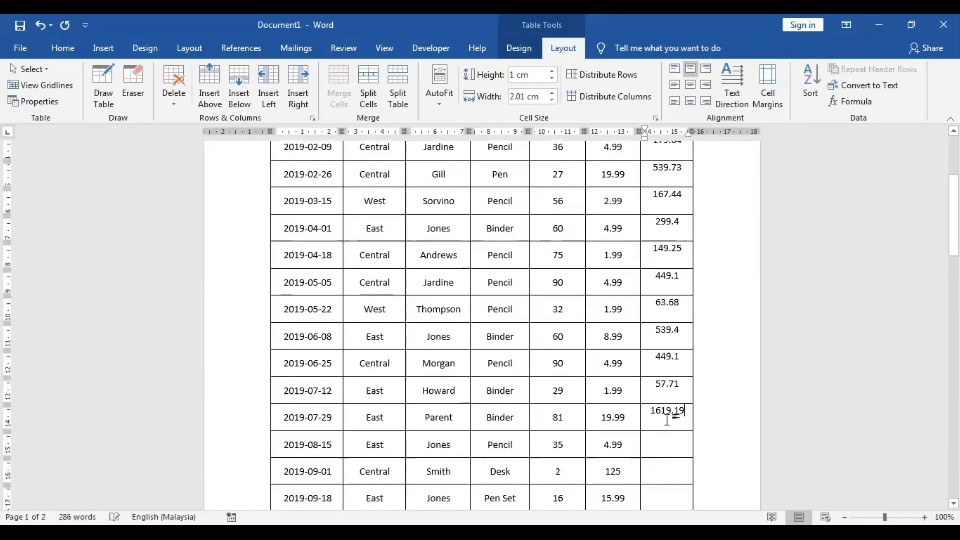
pyautogui.click(669, 441)
pyautogui.press('F4')
# Delete all table rows from 2019-05-05 to the end of the table
pyautogui.scroll(7, 692, 399)
pyautogui.scroll(-12, 692, 399)
pyautogui.scroll(-13, 695, 385)
pyautogui.scroll(6, 697, 384)
pyautogui.scroll(12, 698, 384)
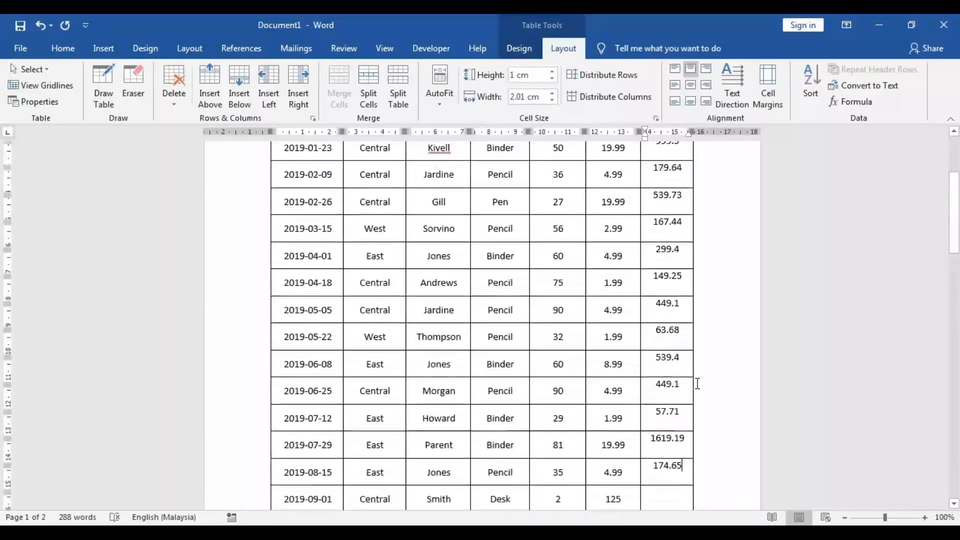
pyautogui.scroll(-3, 698, 384)
pyautogui.scroll(1, 696, 383)
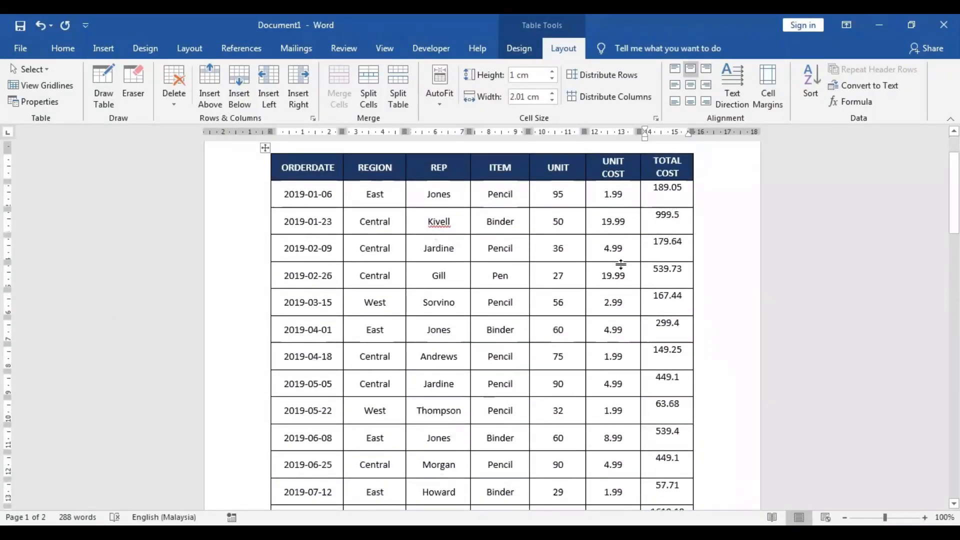
pyautogui.scroll(-1, 550, 300)
pyautogui.moveTo(242, 360); pyautogui.dragTo(275, 418)
pyautogui.scroll(-20, 266, 420)
pyautogui.scroll(-5, 268, 420)
pyautogui.press('BackSpace')
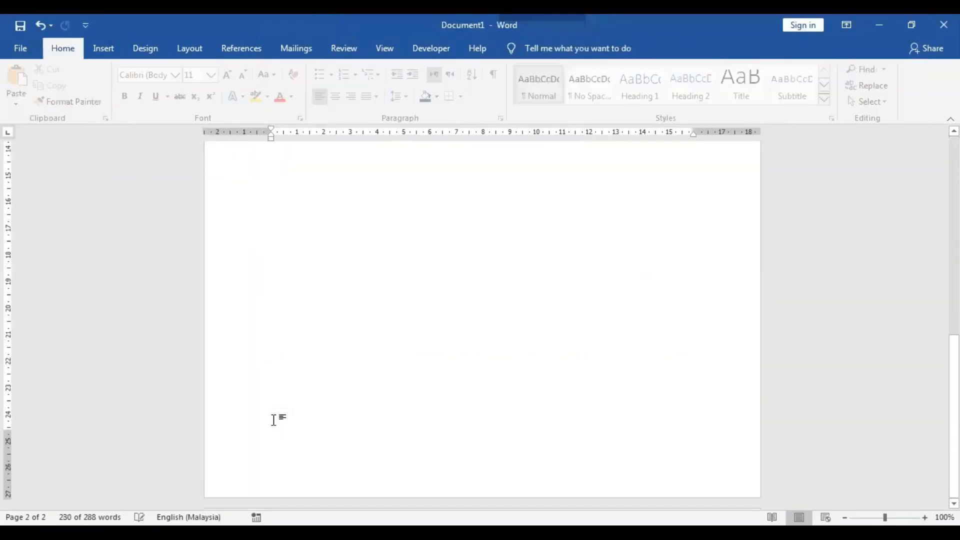
# Set the vertical alignment of the TOTAL COST value cells to Center
pyautogui.scroll(8, 274, 420)
pyautogui.moveTo(651, 189); pyautogui.dragTo(670, 351)
pyautogui.rightClick(670, 352)
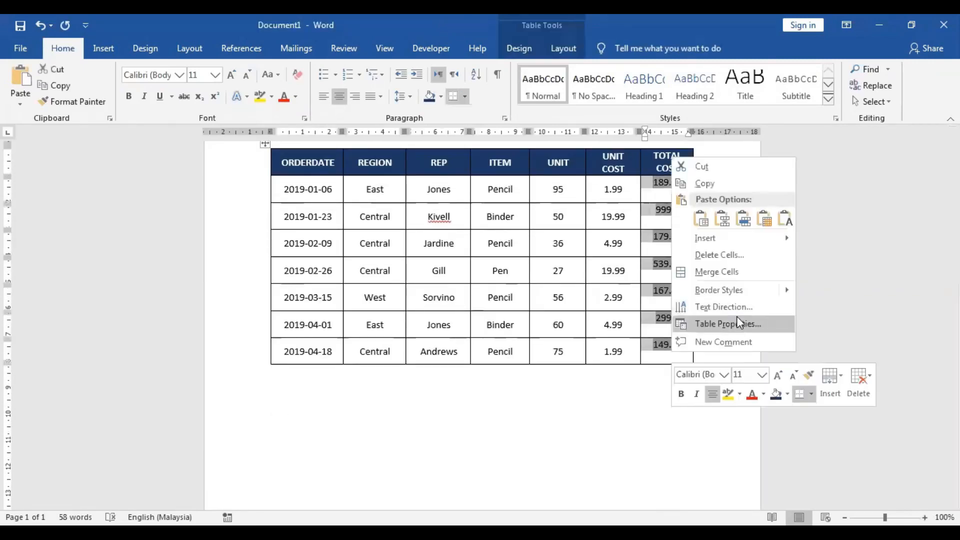
pyautogui.click(736, 322)
pyautogui.click(410, 220)
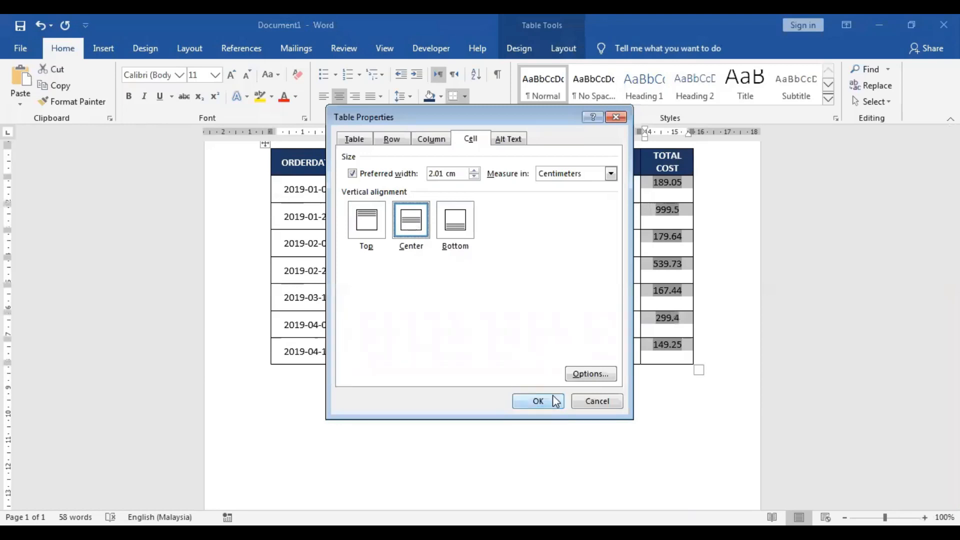
pyautogui.click(553, 402)
pyautogui.click(685, 411)
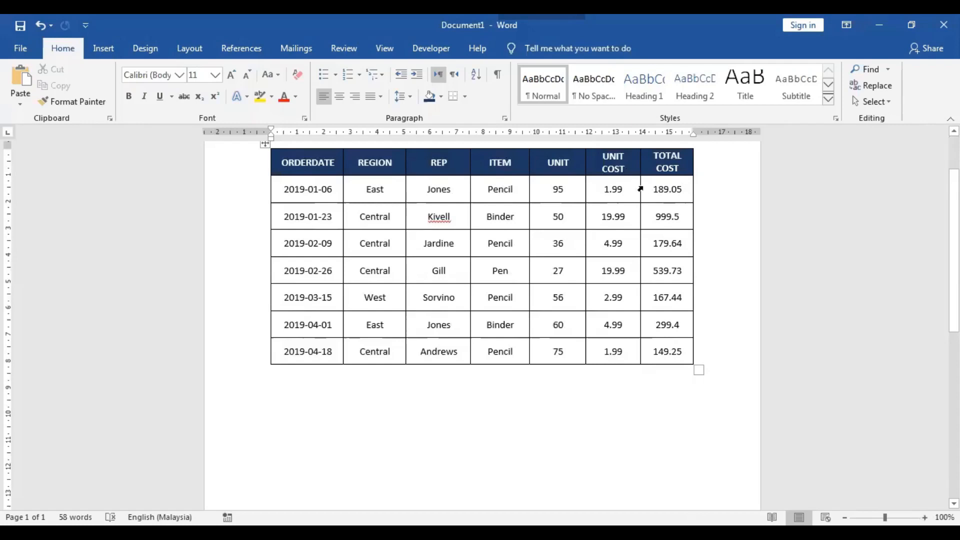
# Add a row below the 2019-04-18 row and enter TOTAL in its first cell
pyautogui.moveTo(649, 195); pyautogui.dragTo(676, 353)
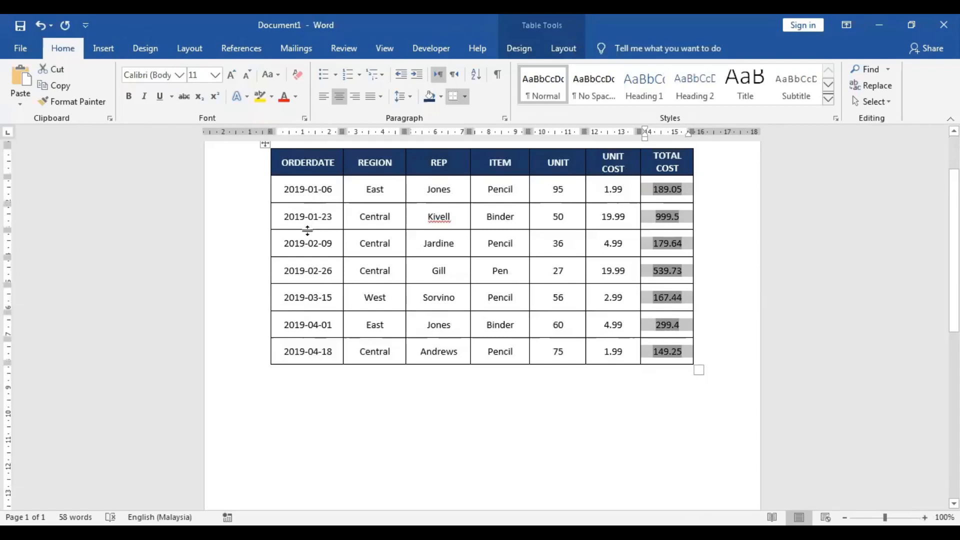
pyautogui.click(397, 437)
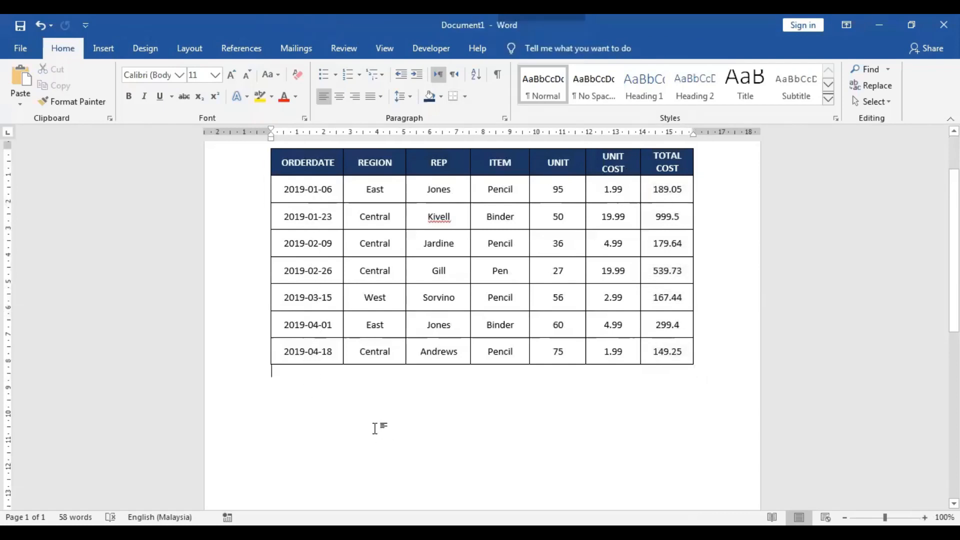
pyautogui.click(265, 366)
pyautogui.click(328, 382)
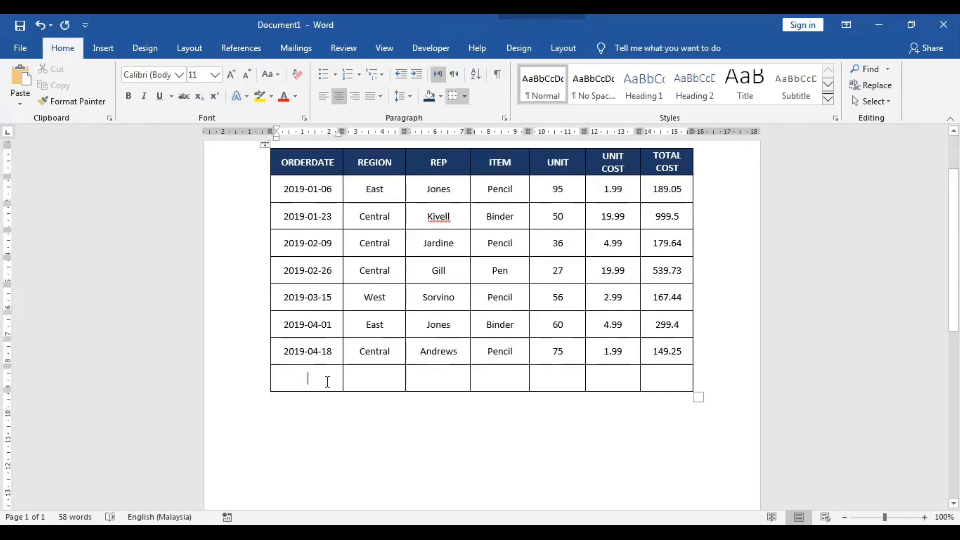
pyautogui.write('TOTAL')
pyautogui.click(371, 473)
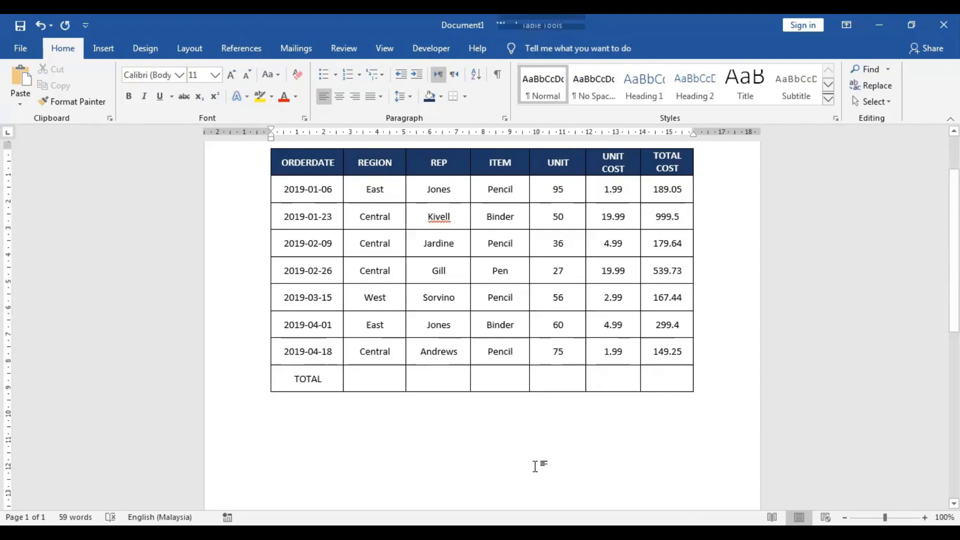
# Merge the TOTAL row's cells from the ORDERDATE through the UNIT COST column into one cell
pyautogui.click(611, 380)
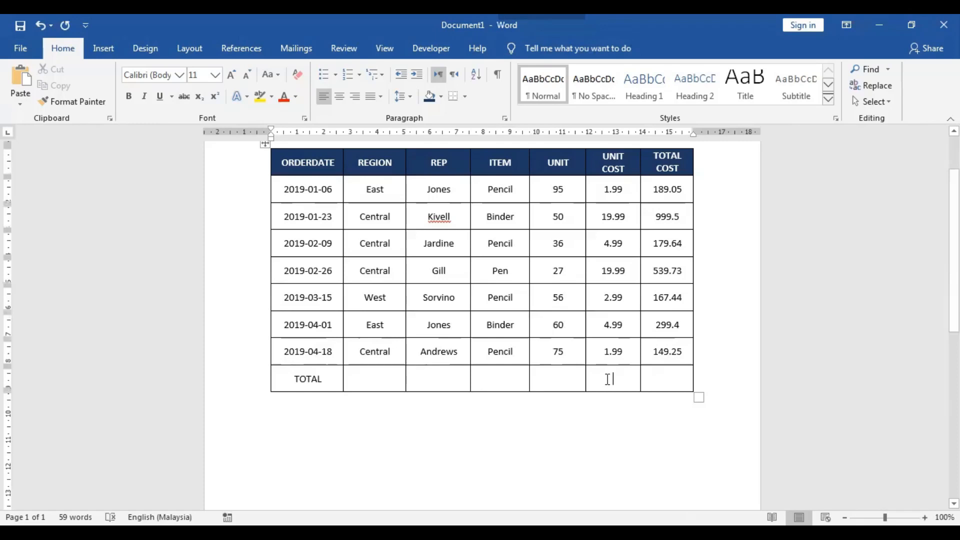
pyautogui.click(678, 377)
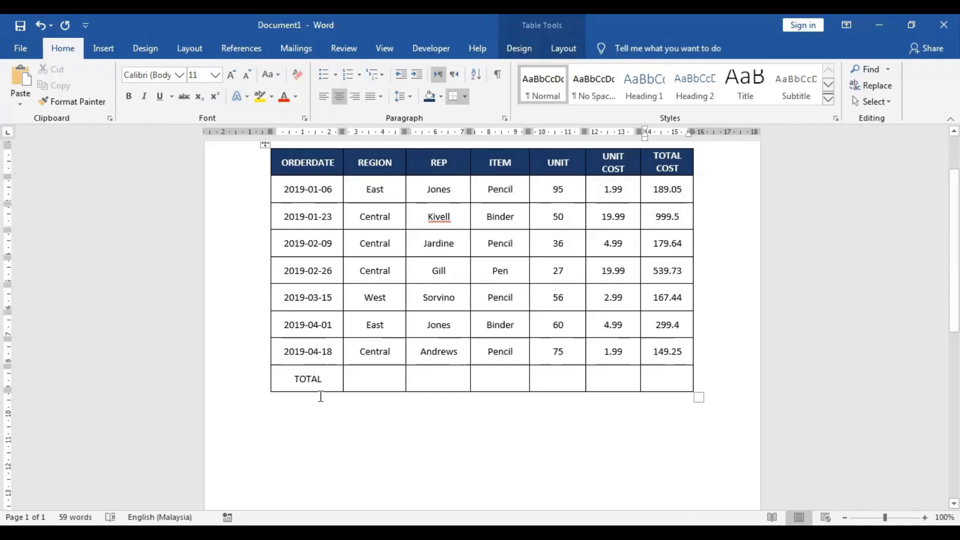
pyautogui.moveTo(324, 378); pyautogui.dragTo(601, 377)
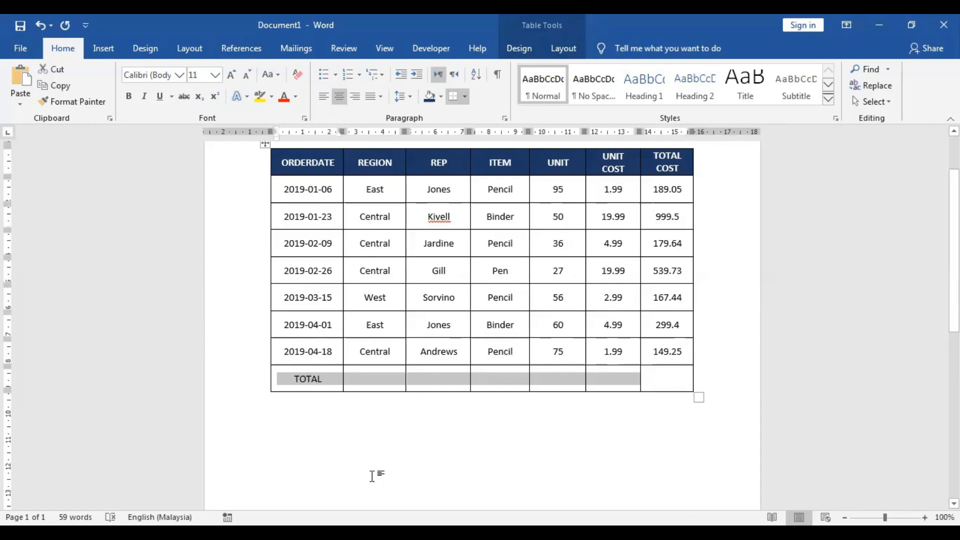
pyautogui.rightClick(377, 390)
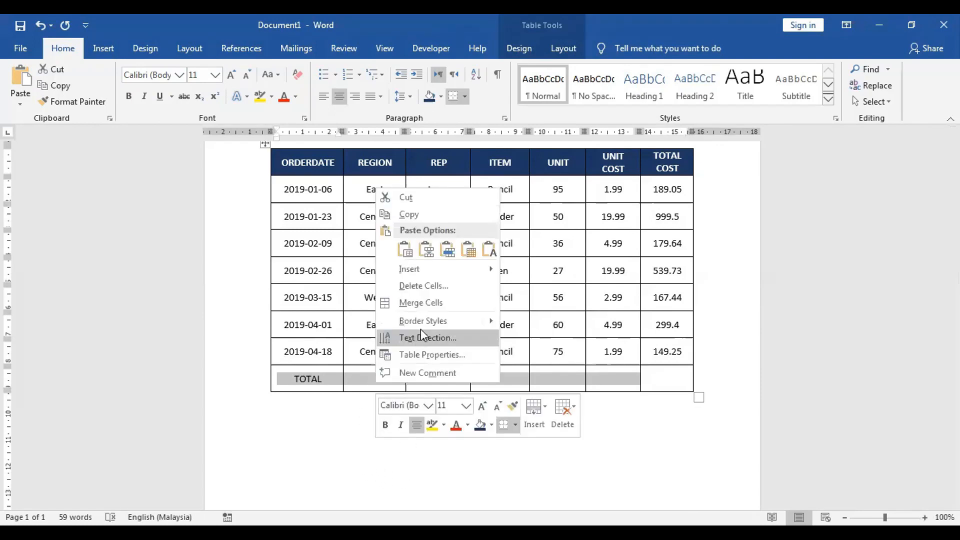
pyautogui.click(440, 305)
pyautogui.click(581, 462)
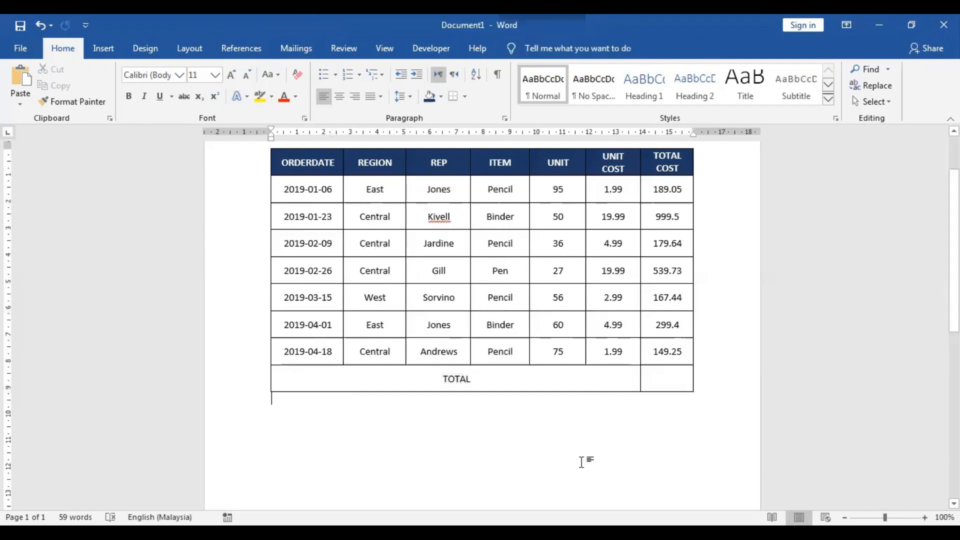
pyautogui.click(536, 382)
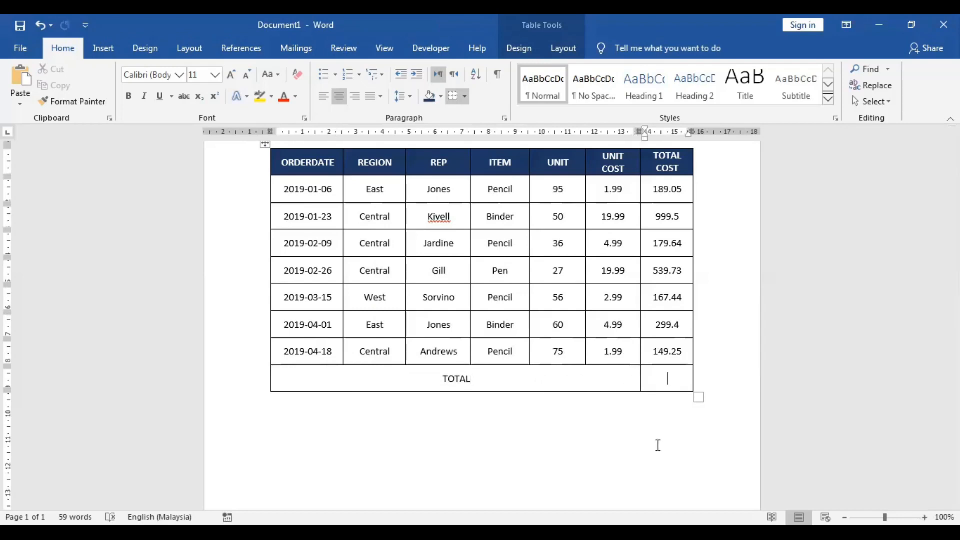
# Insert the formula =SUM(ABOVE) in the TOTAL row's TOTAL COST cell
pyautogui.click(572, 54)
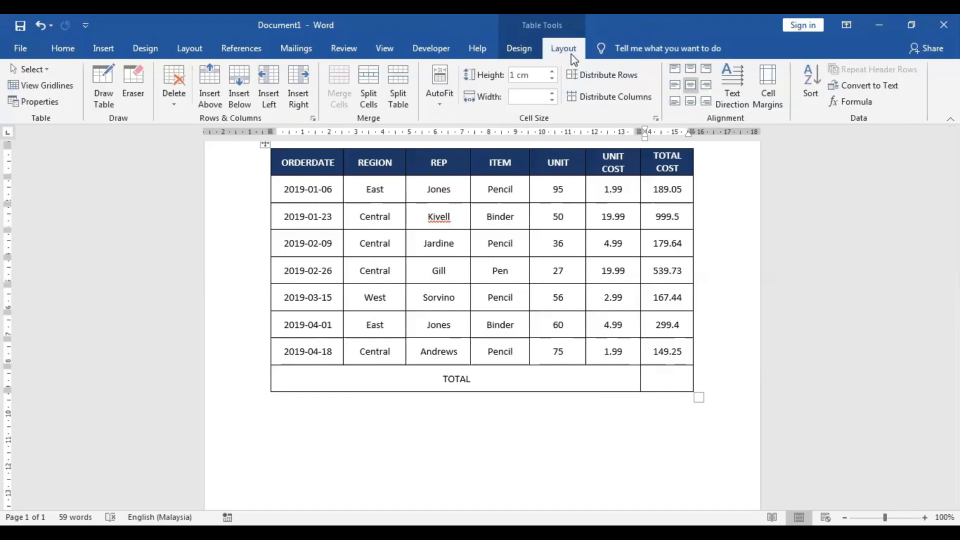
pyautogui.click(855, 103)
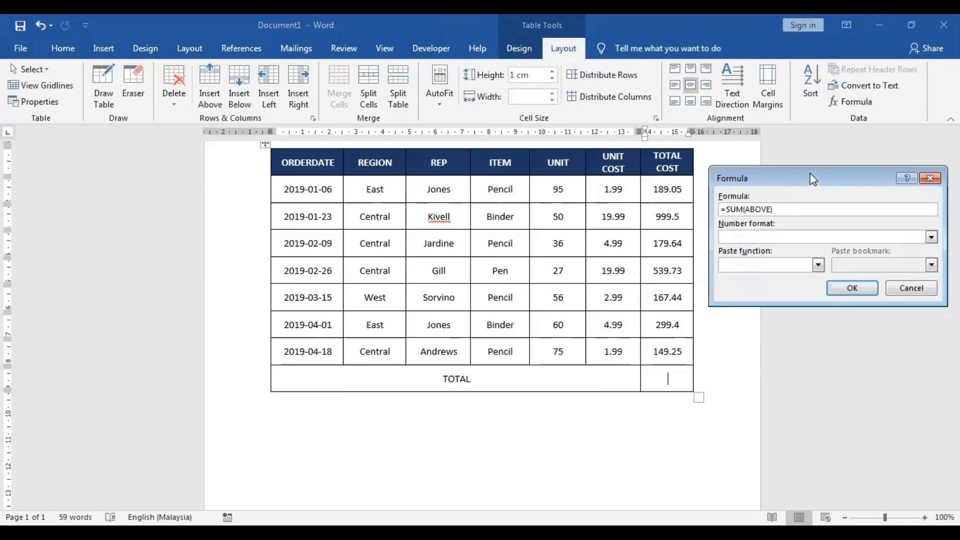
pyautogui.moveTo(812, 179); pyautogui.dragTo(814, 171)
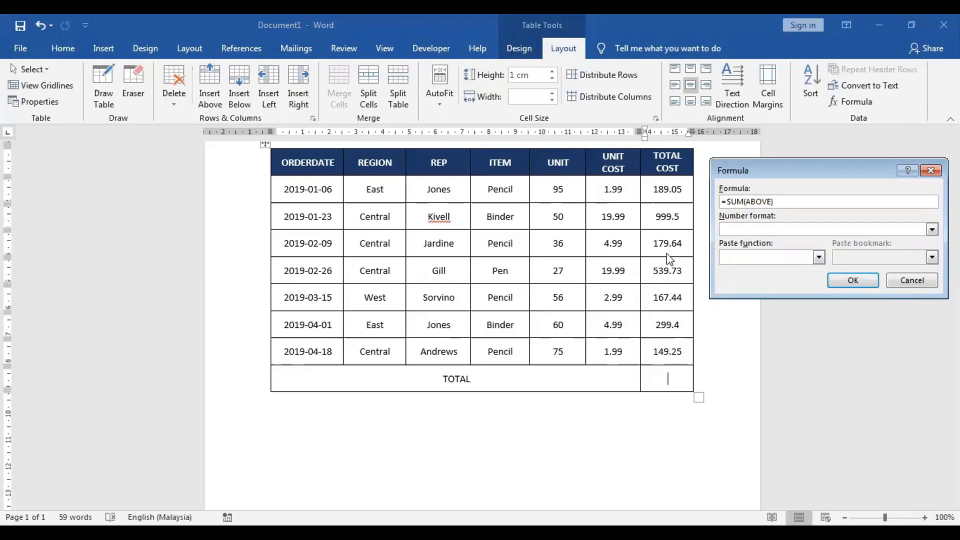
pyautogui.click(849, 278)
pyautogui.moveTo(651, 189); pyautogui.dragTo(672, 356)
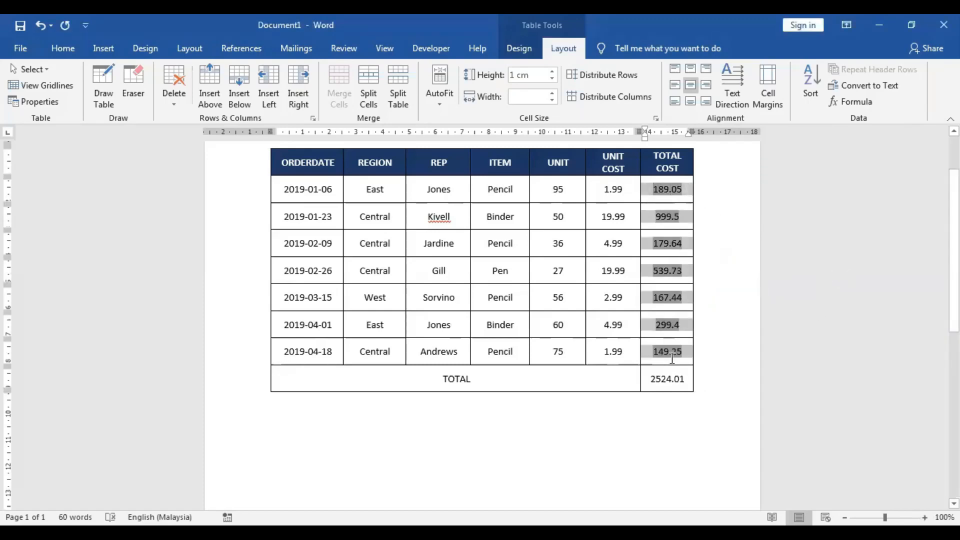
pyautogui.click(656, 416)
# Shade the entire TOTAL row light blue
pyautogui.click(400, 388)
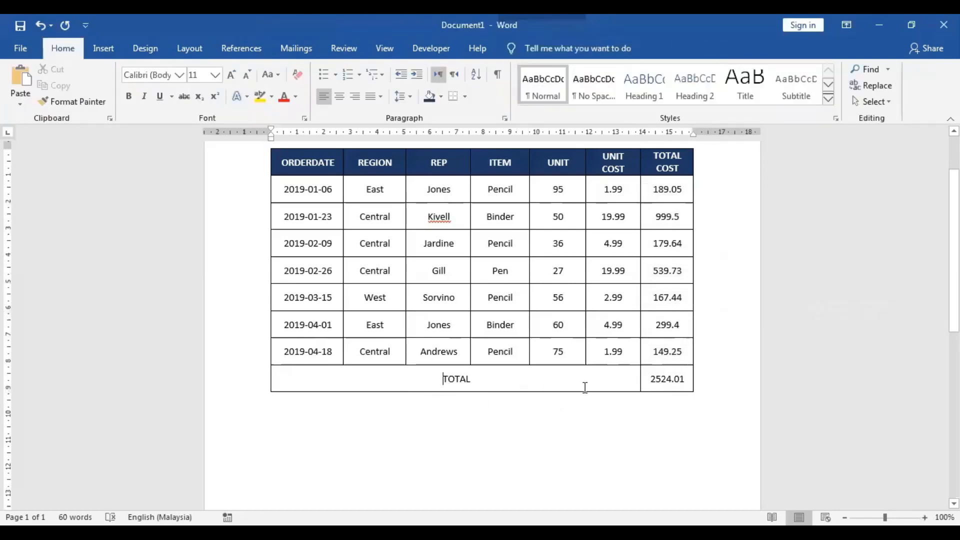
pyautogui.moveTo(585, 387); pyautogui.dragTo(668, 382)
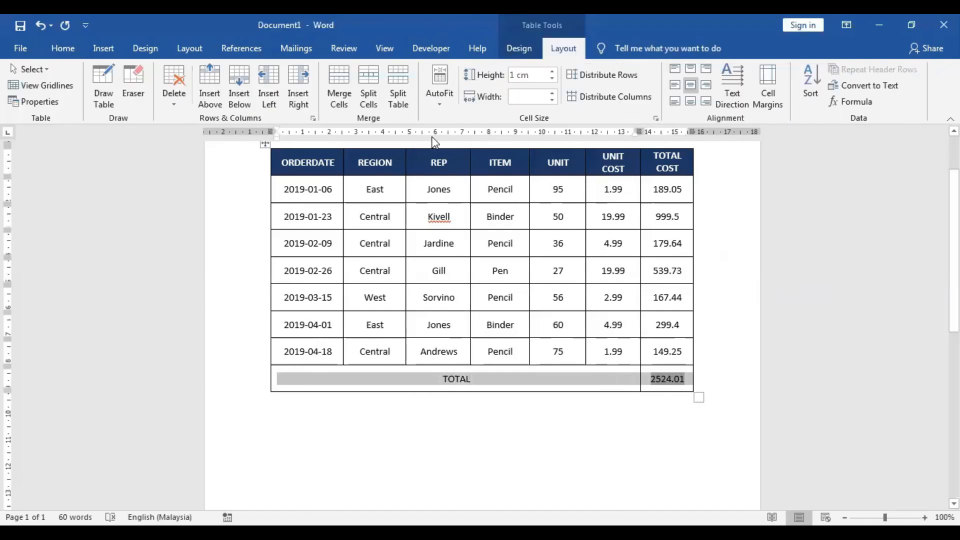
pyautogui.click(523, 50)
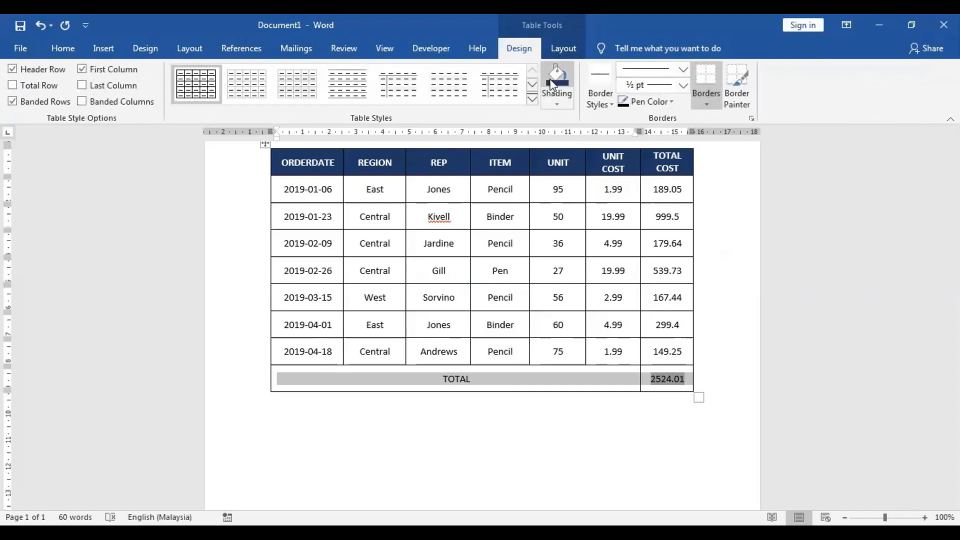
pyautogui.click(554, 94)
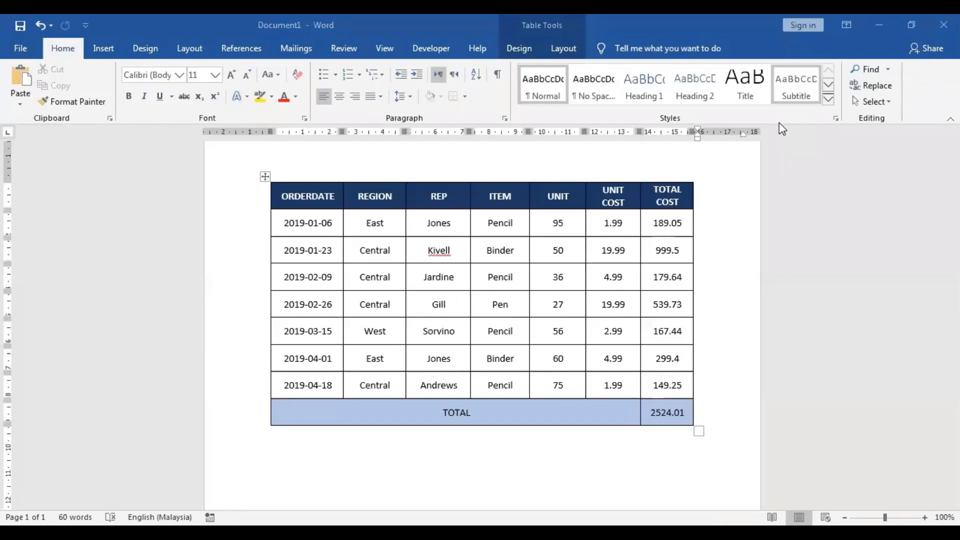
# Add a row below the 2019-03-15 row and copy that row's ORDERDATE through UNIT COST values into it
pyautogui.click(774, 360)
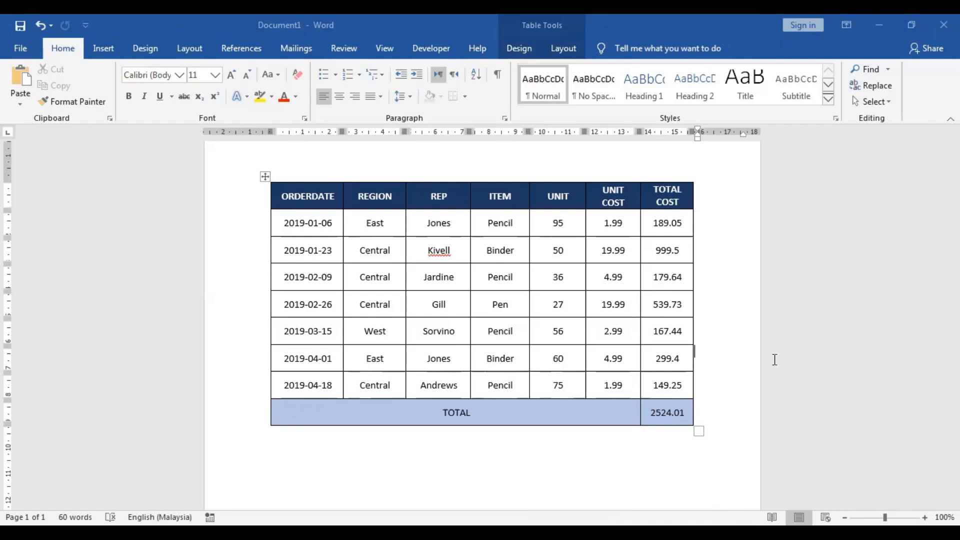
pyautogui.click(708, 330)
pyautogui.press('Return')
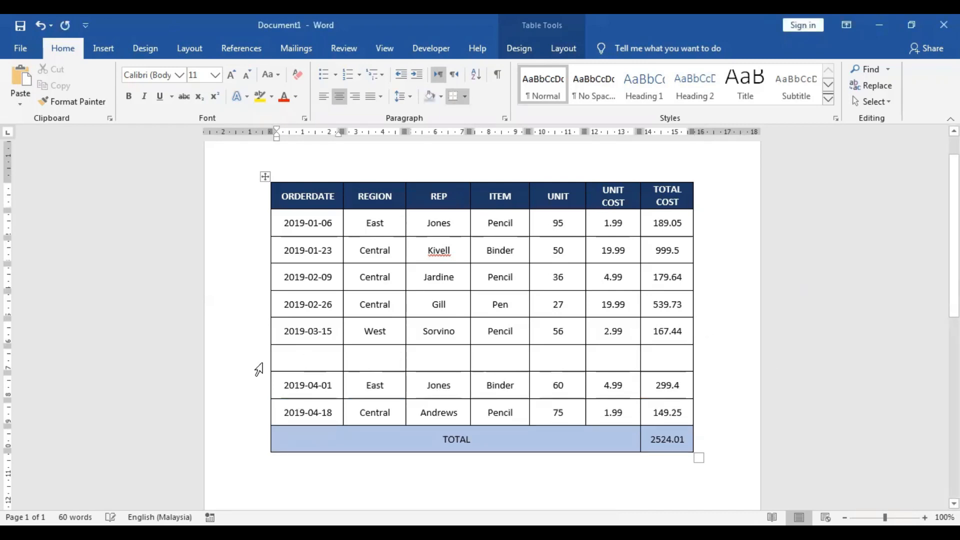
pyautogui.click(285, 330)
pyautogui.moveTo(310, 330); pyautogui.dragTo(594, 328)
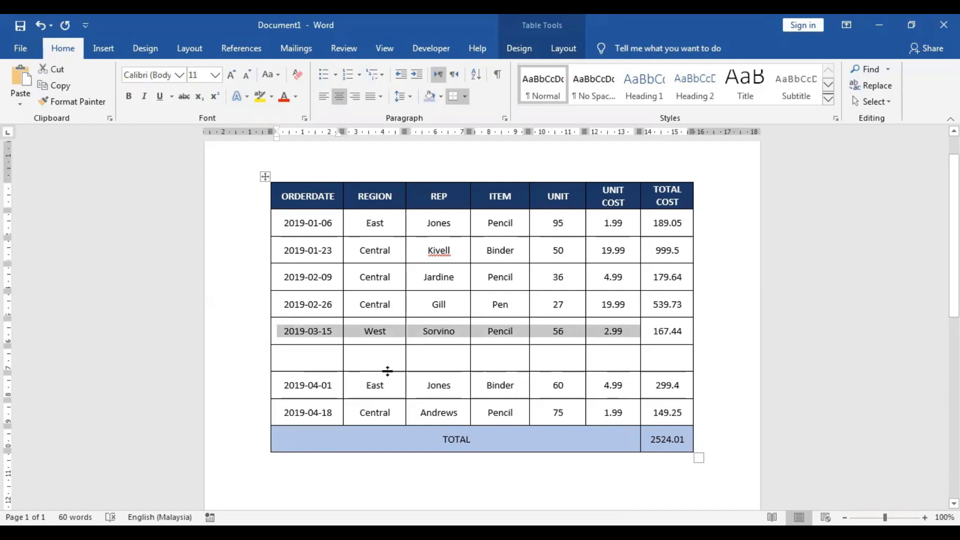
pyautogui.click(328, 365)
pyautogui.hotkey('ctrl', 'v')
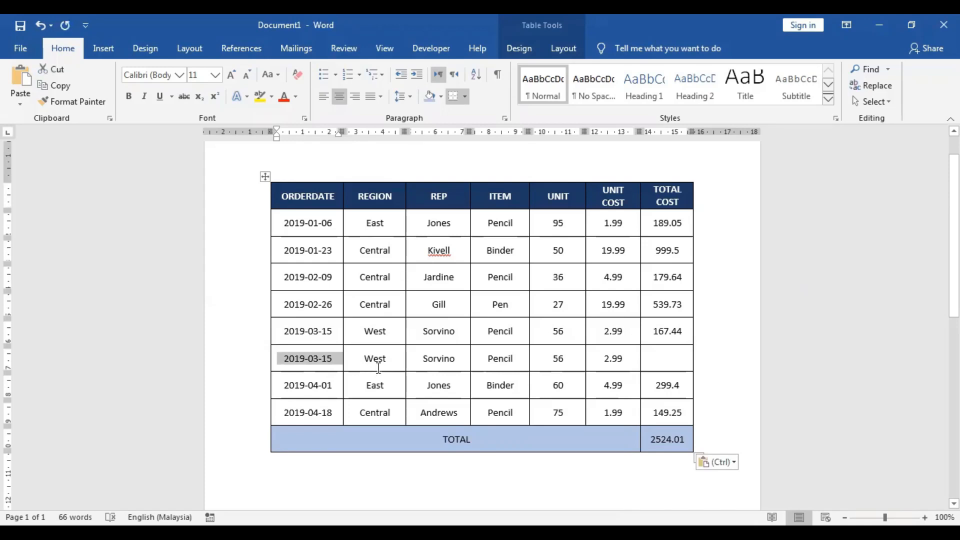
# Insert the formula =PRODUCT(LEFT) in the new row's empty TOTAL COST cell
pyautogui.click(654, 358)
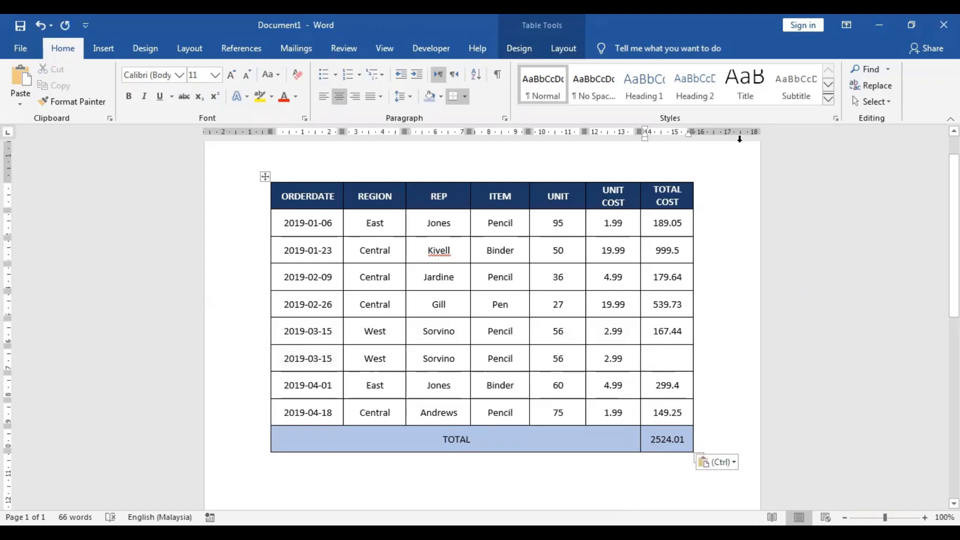
pyautogui.click(563, 48)
pyautogui.click(840, 103)
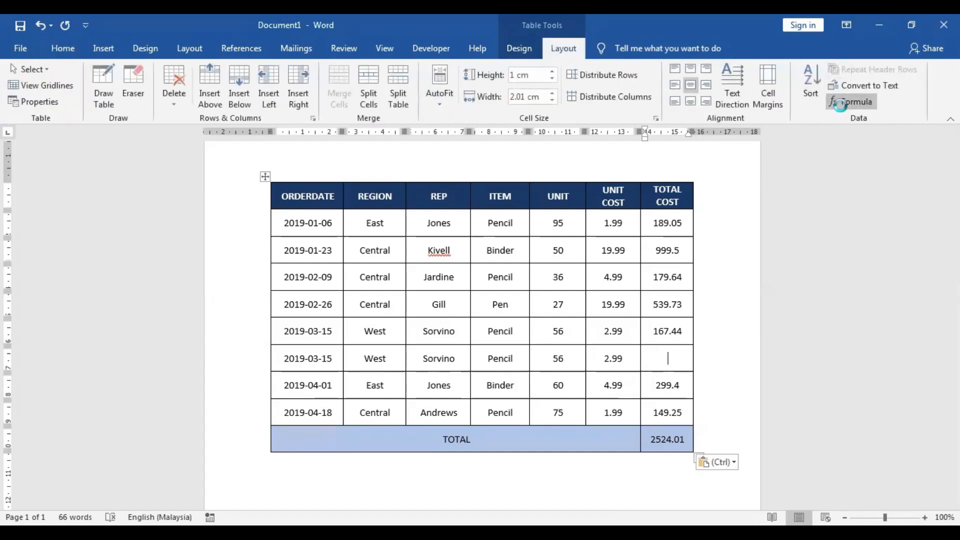
pyautogui.click(817, 257)
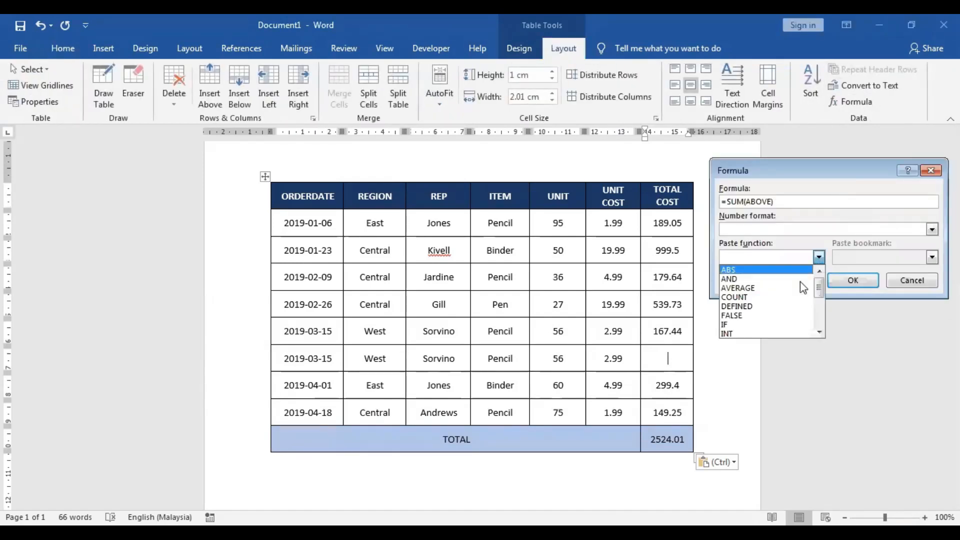
pyautogui.scroll(-3, 779, 316)
pyautogui.click(779, 317)
pyautogui.moveTo(773, 201); pyautogui.dragTo(726, 203)
pyautogui.press('BackSpace')
pyautogui.click(763, 203)
pyautogui.write('LEFT')
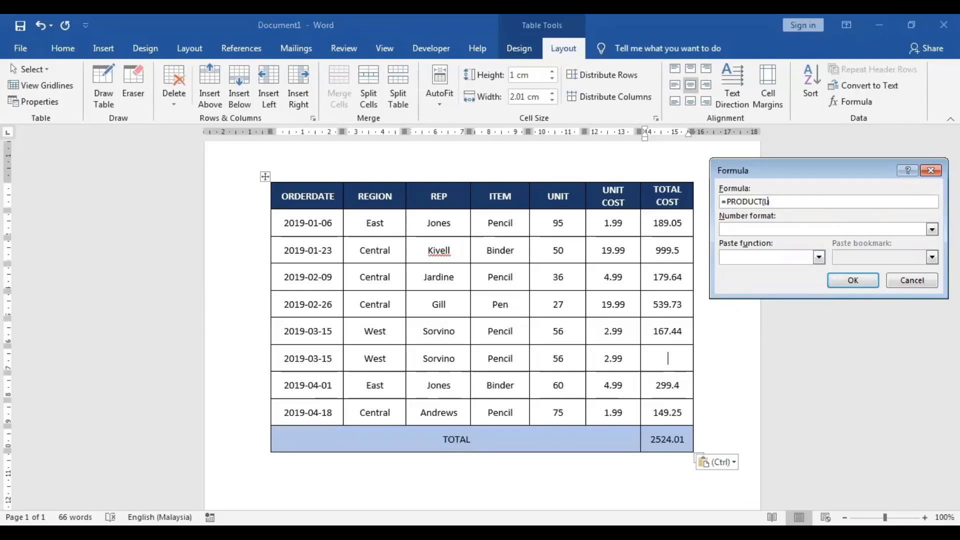
pyautogui.press('Return')
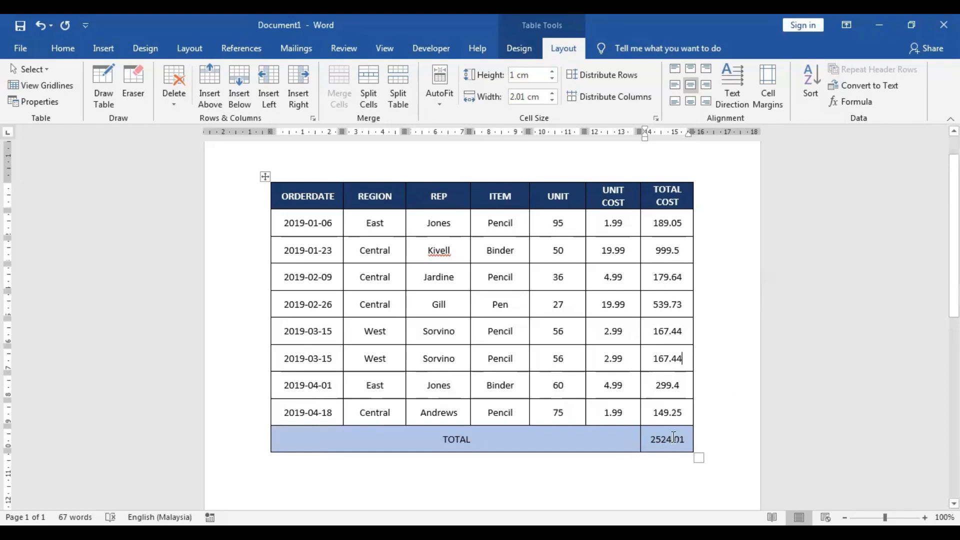
# Update the sum field in the TOTAL row to include the added row
pyautogui.click(699, 437)
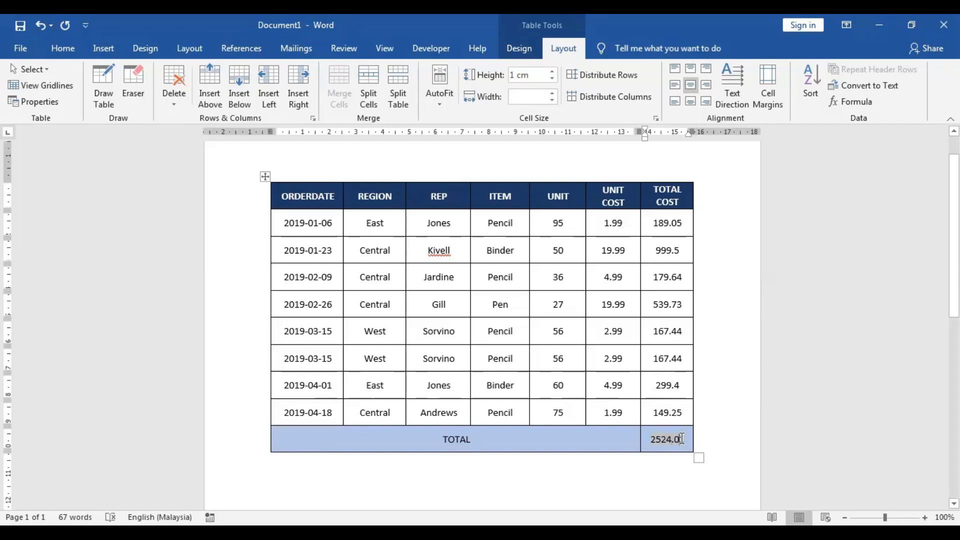
pyautogui.rightClick(681, 439)
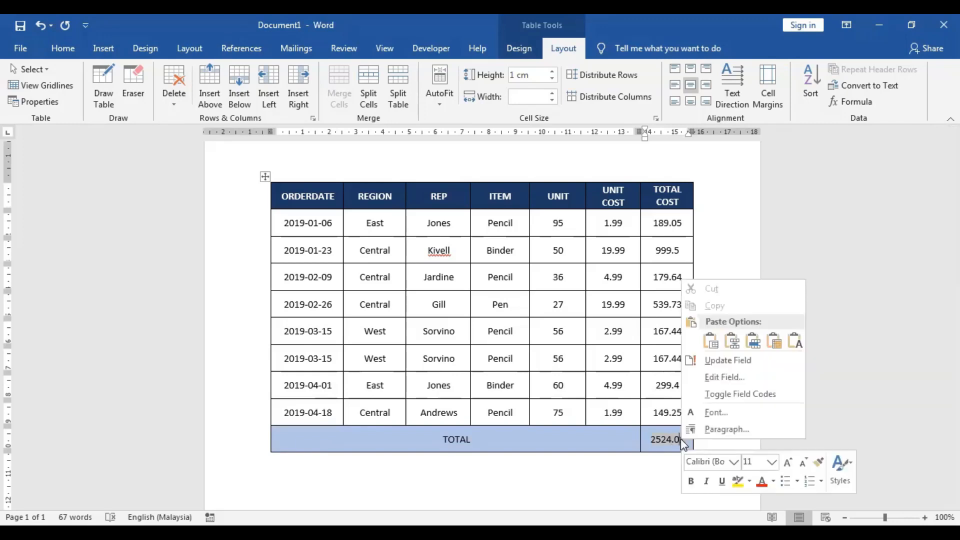
pyautogui.click(731, 362)
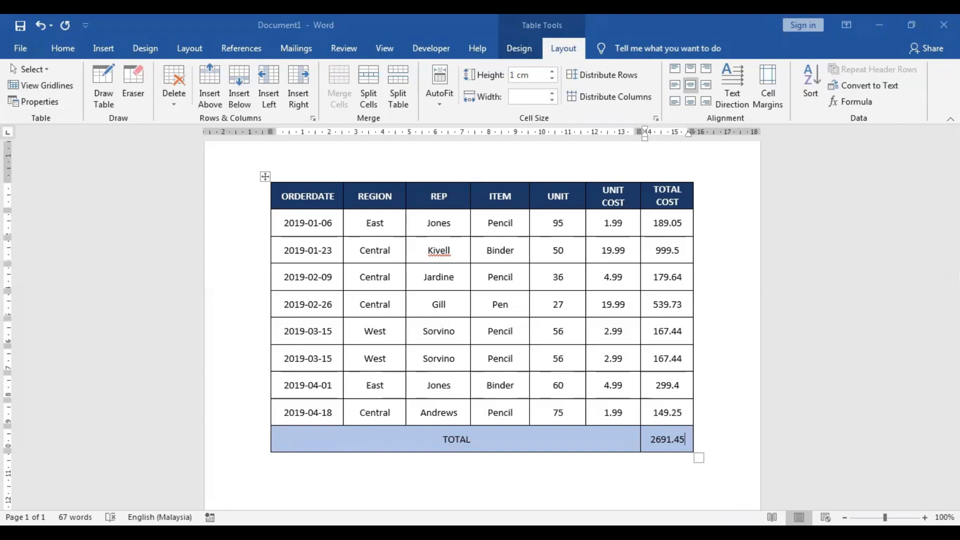
# Delete the TOTAL row and sort the table by REGION as text in ascending order
pyautogui.click(245, 446)
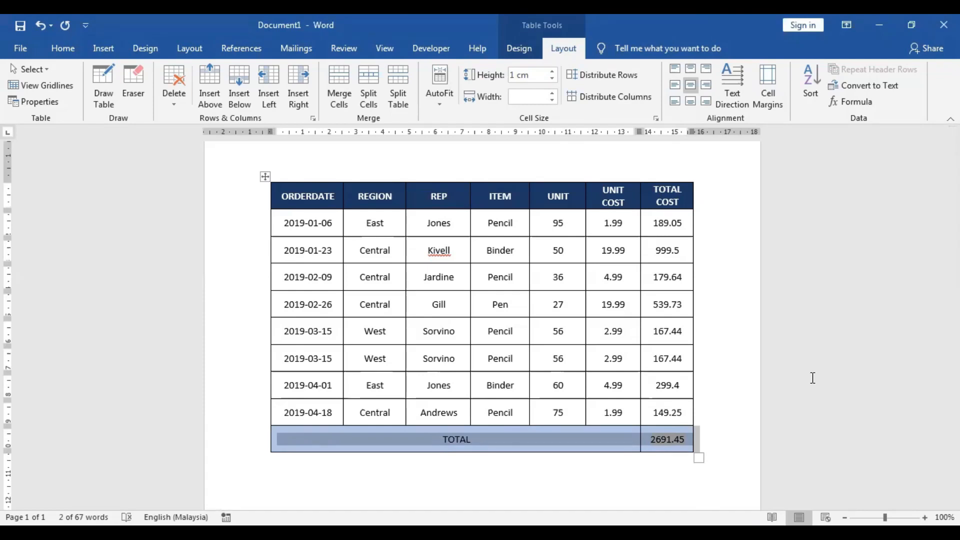
pyautogui.press('BackSpace')
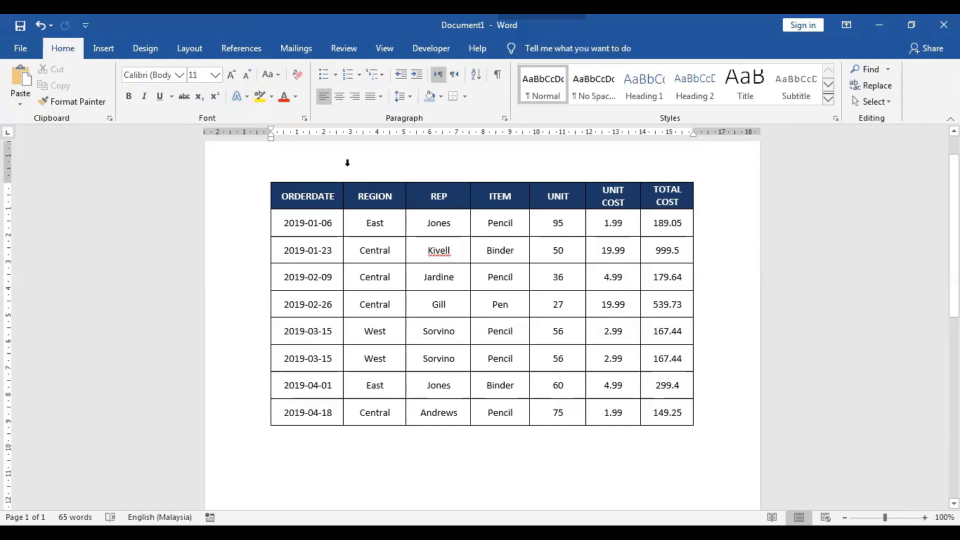
pyautogui.click(376, 165)
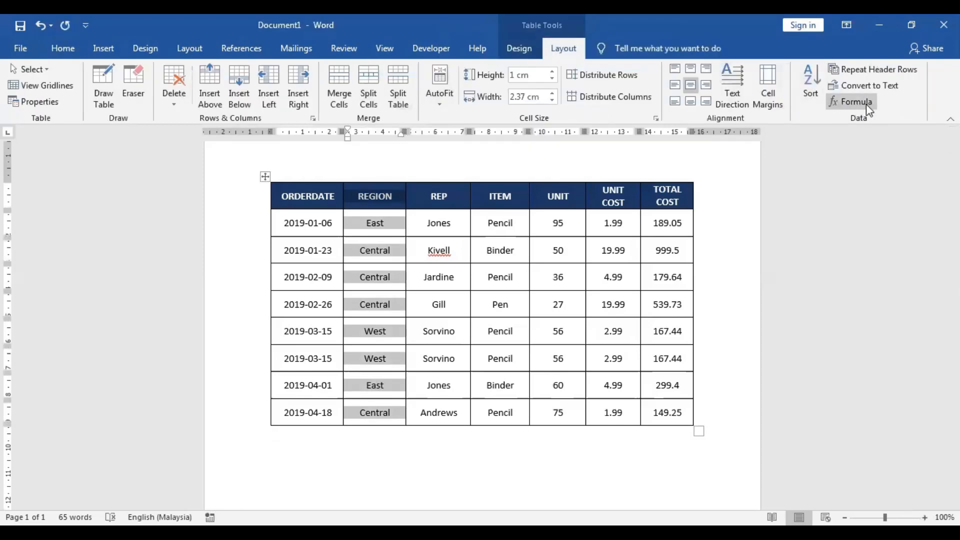
pyautogui.click(815, 90)
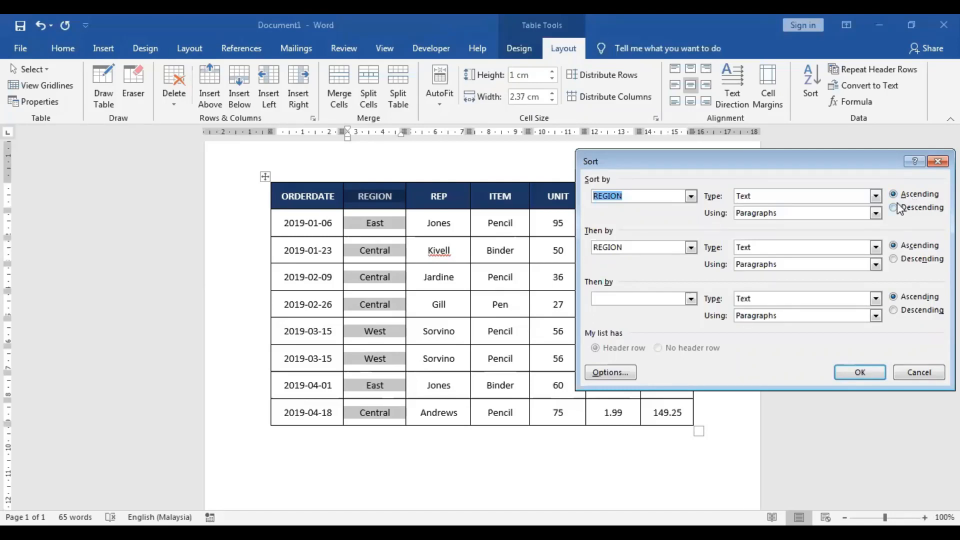
pyautogui.click(866, 376)
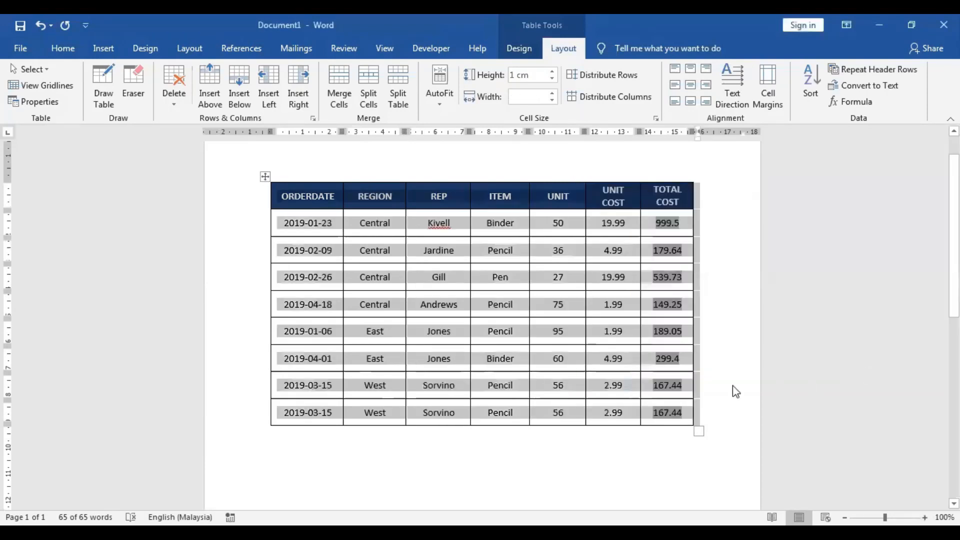
pyautogui.click(368, 226)
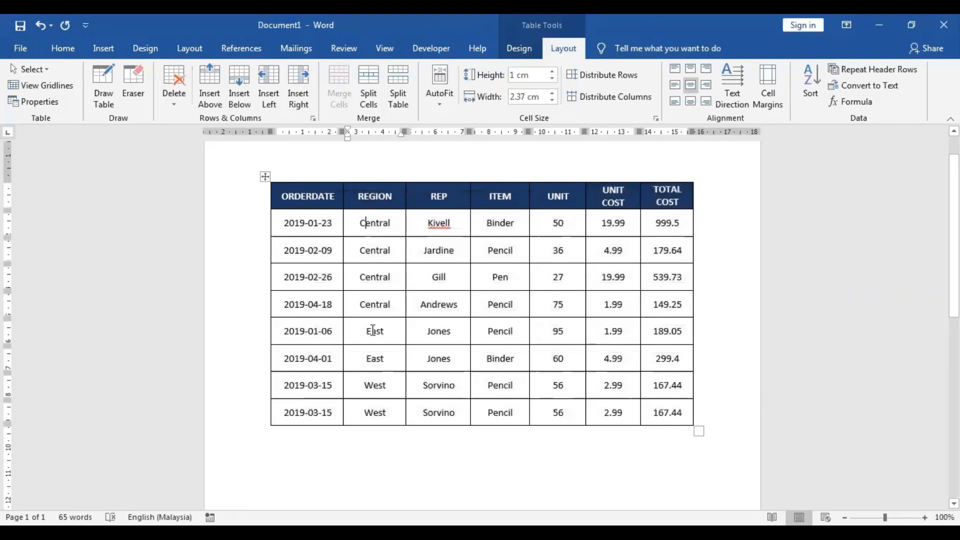
pyautogui.moveTo(373, 385); pyautogui.dragTo(364, 385)
pyautogui.click(419, 476)
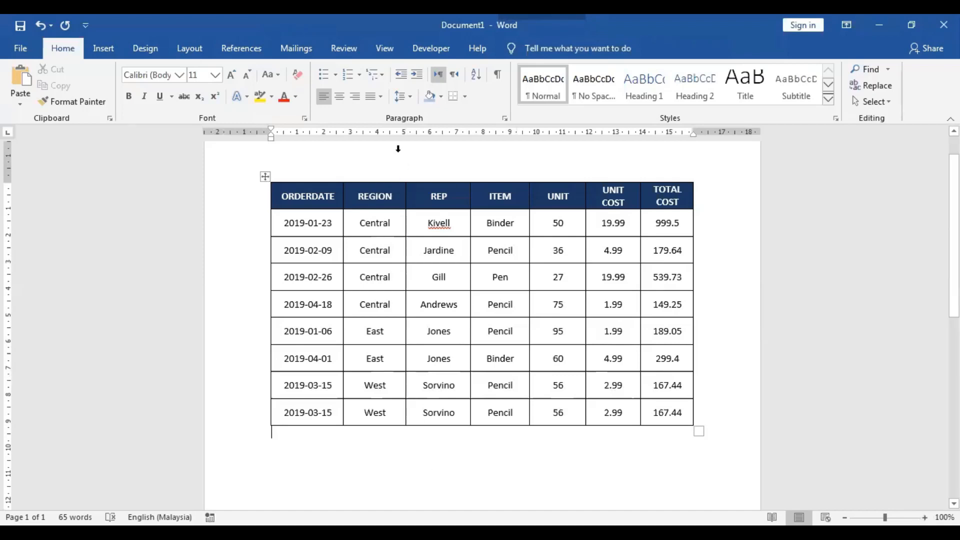
# Sort the table by REP ascending, then by REGION descending, both as text
pyautogui.moveTo(383, 164); pyautogui.dragTo(420, 167)
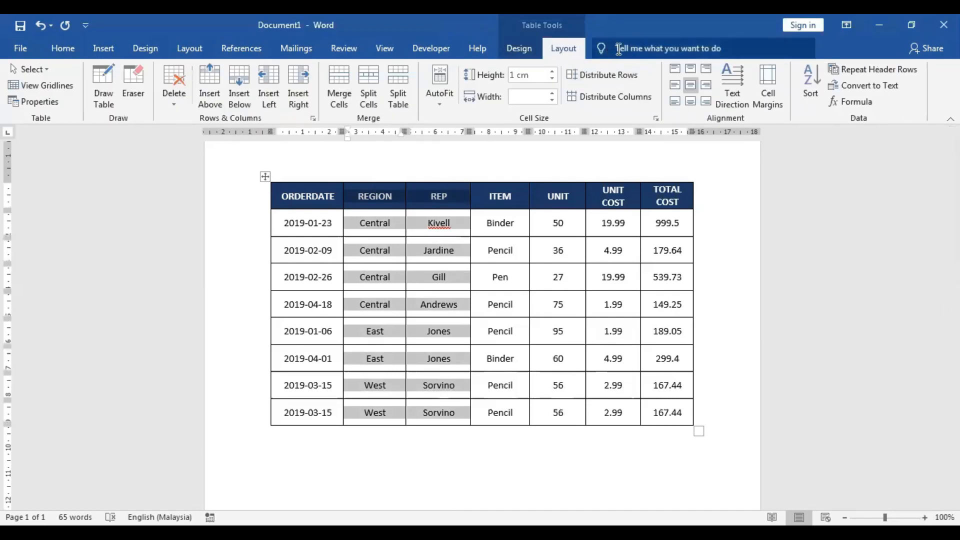
pyautogui.click(812, 80)
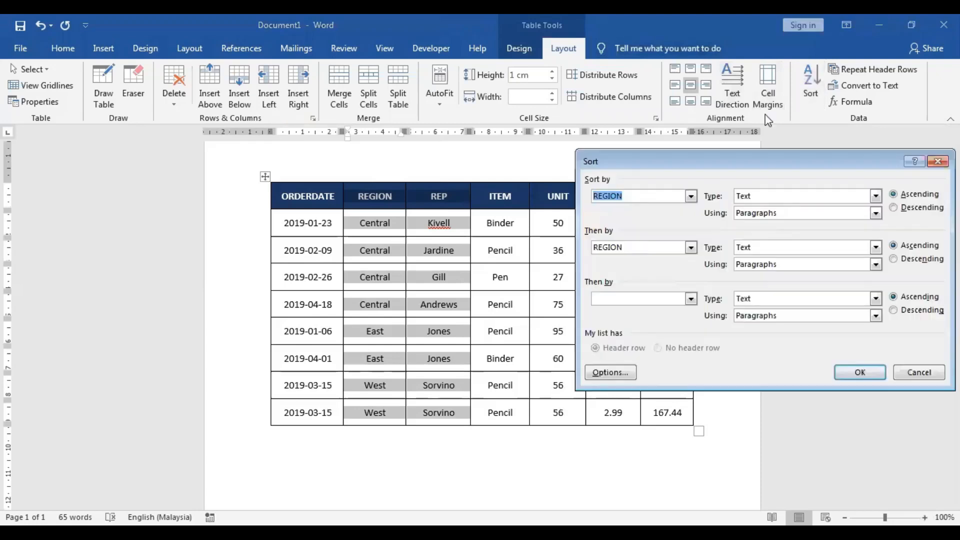
pyautogui.click(692, 197)
pyautogui.click(681, 218)
pyautogui.click(893, 208)
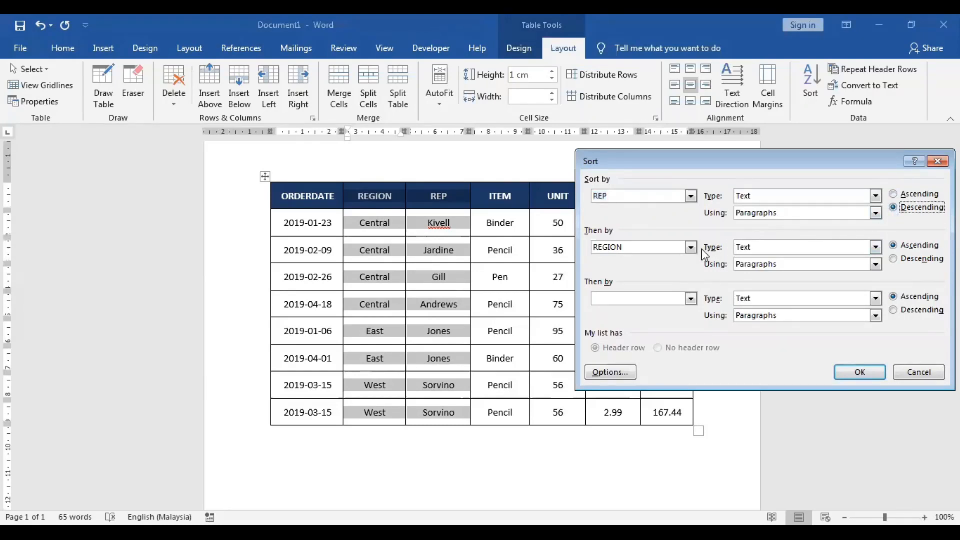
pyautogui.click(894, 194)
pyautogui.click(893, 259)
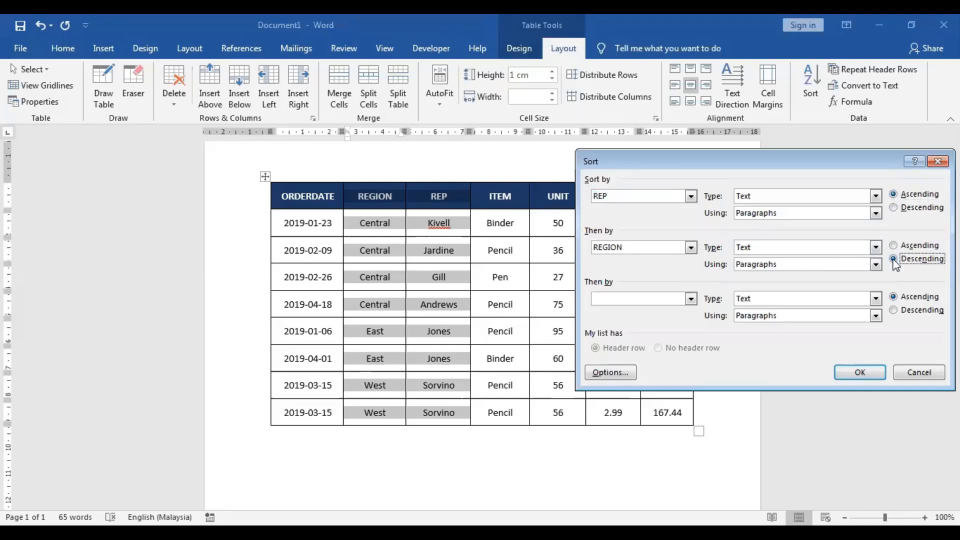
pyautogui.click(860, 373)
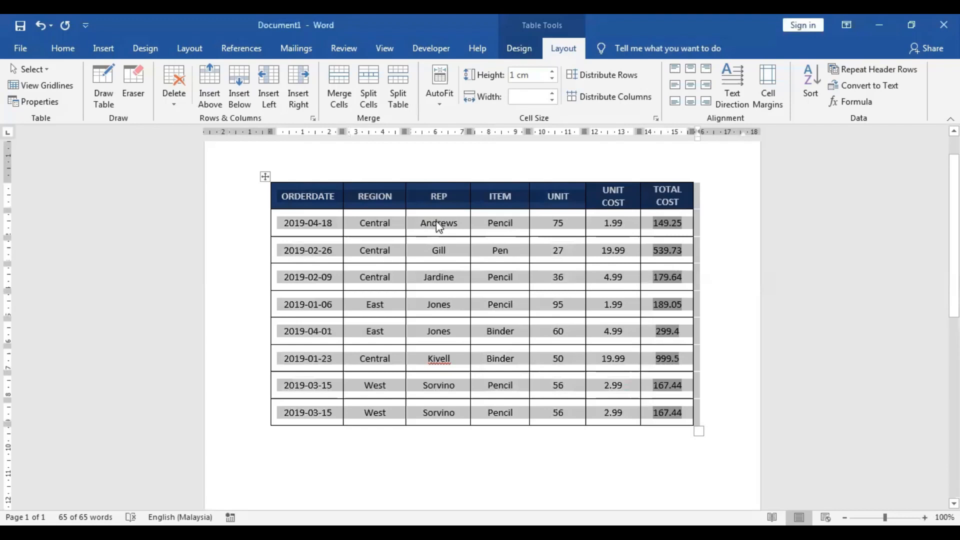
# Examine the sorted order of the REP and REGION columns across the table rows
pyautogui.click(439, 250)
pyautogui.click(428, 277)
pyautogui.moveTo(365, 229); pyautogui.dragTo(437, 316)
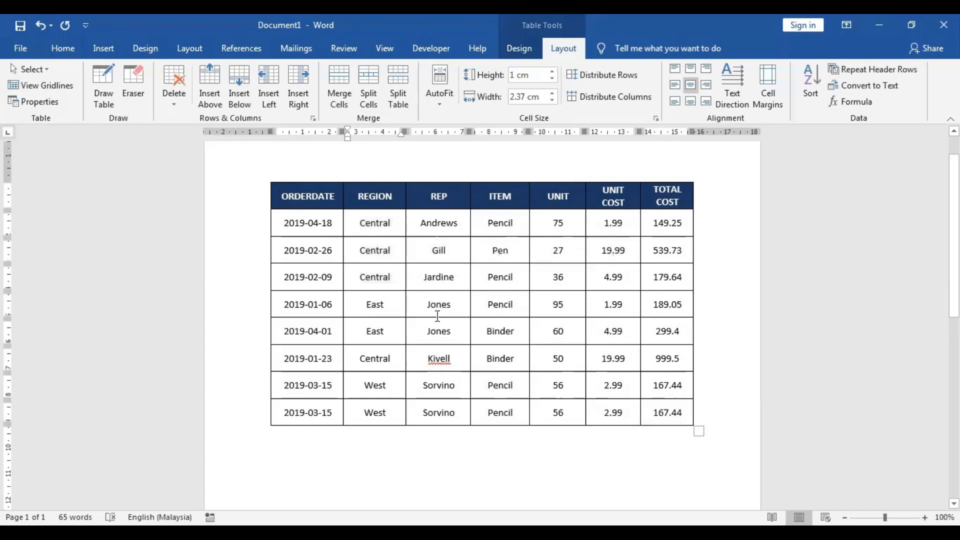
pyautogui.moveTo(371, 313); pyautogui.dragTo(389, 336)
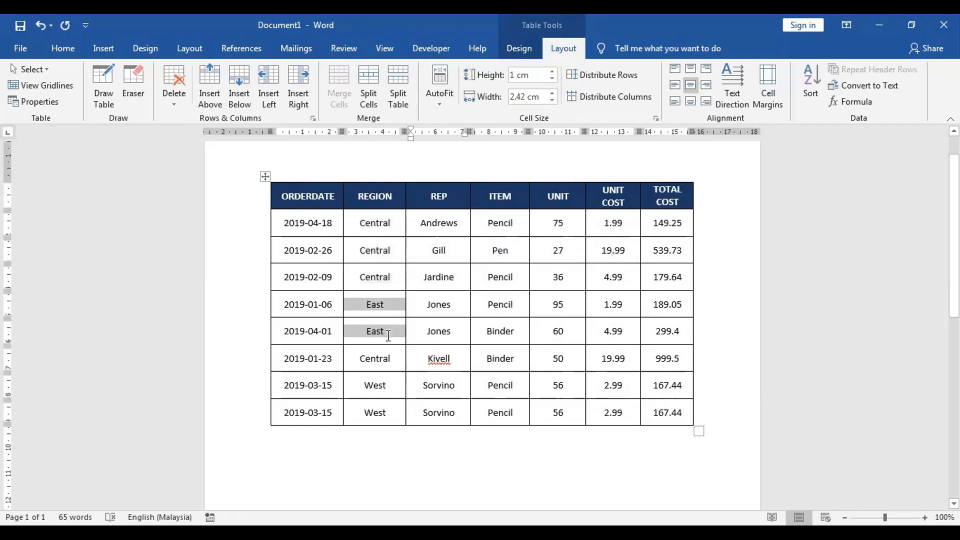
pyautogui.click(437, 359)
pyautogui.doubleClick(384, 358)
pyautogui.click(428, 276)
pyautogui.moveTo(418, 225); pyautogui.dragTo(443, 228)
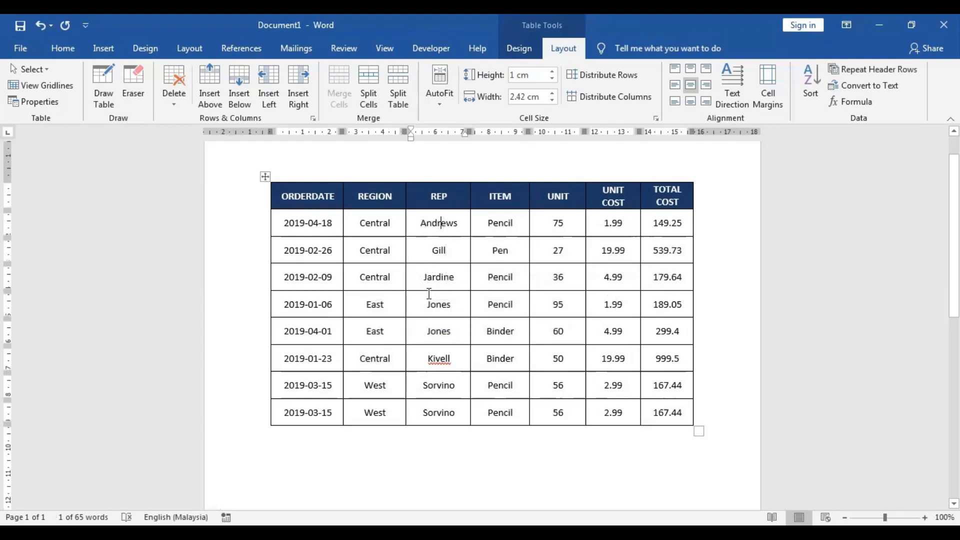
pyautogui.click(434, 410)
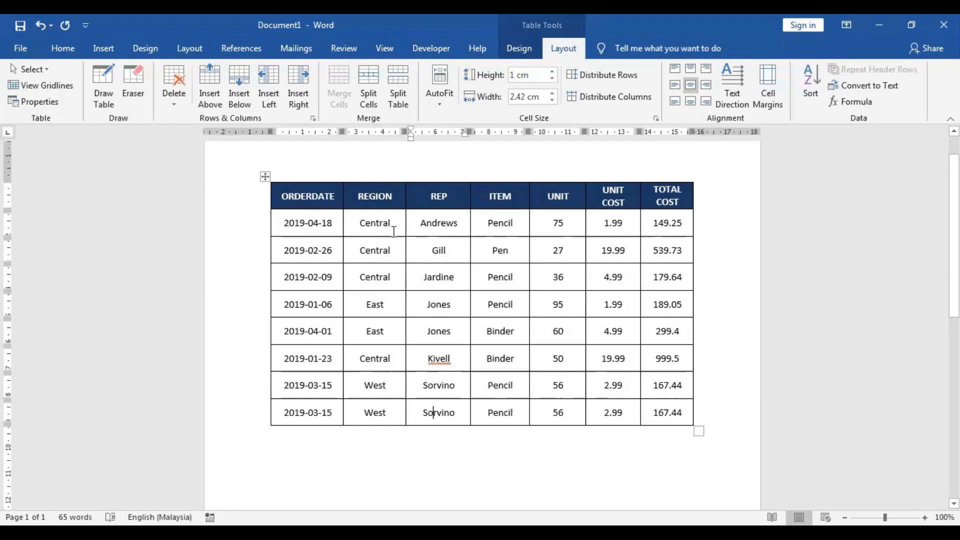